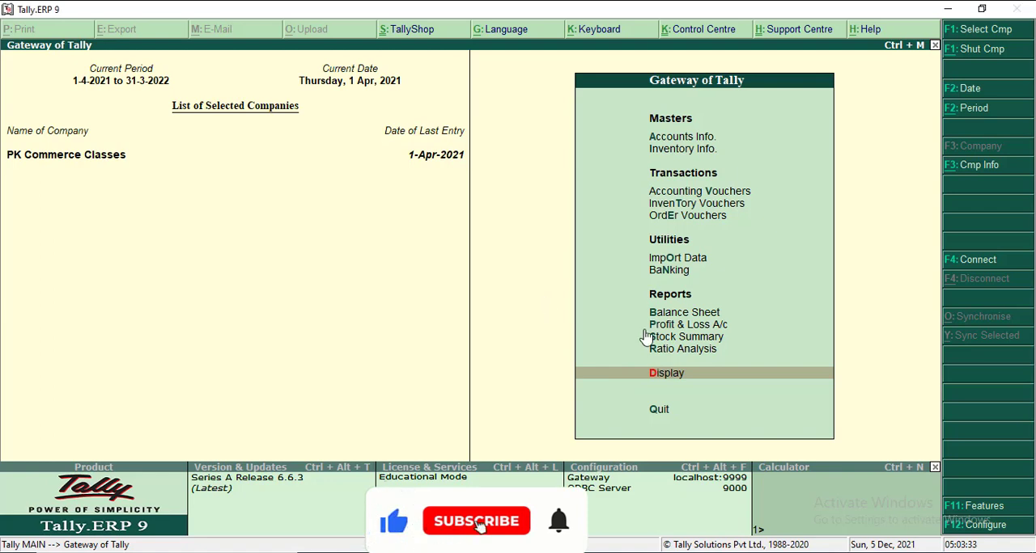
- Open the Stock Summary report for PK Commerce Classes
key(Up)
key(Up)
key(Up)
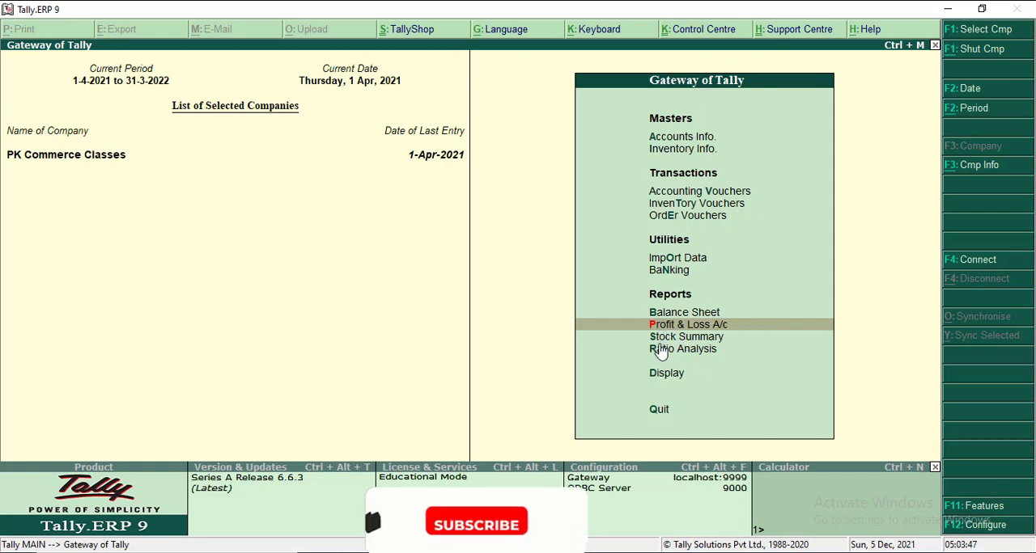
key(Down)
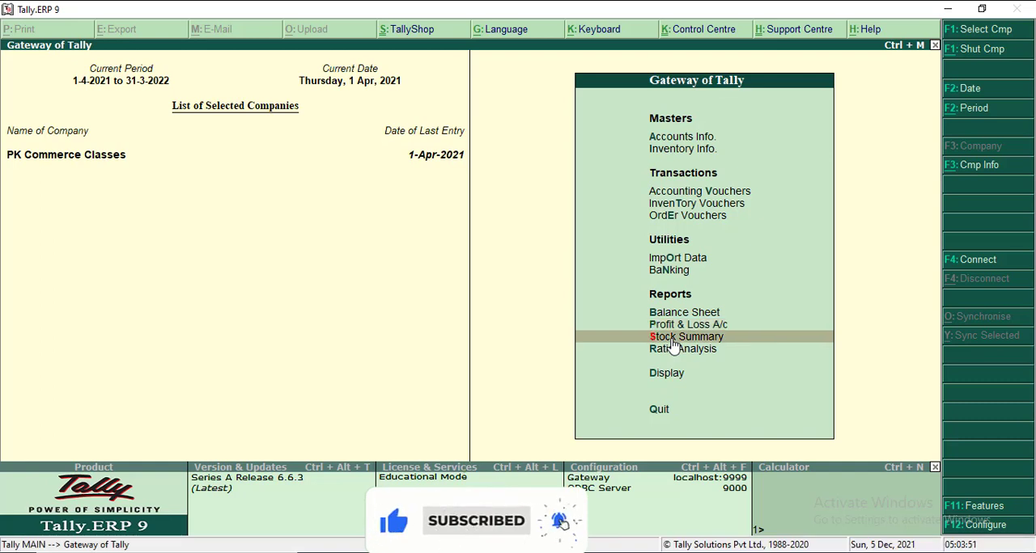
key(Return)
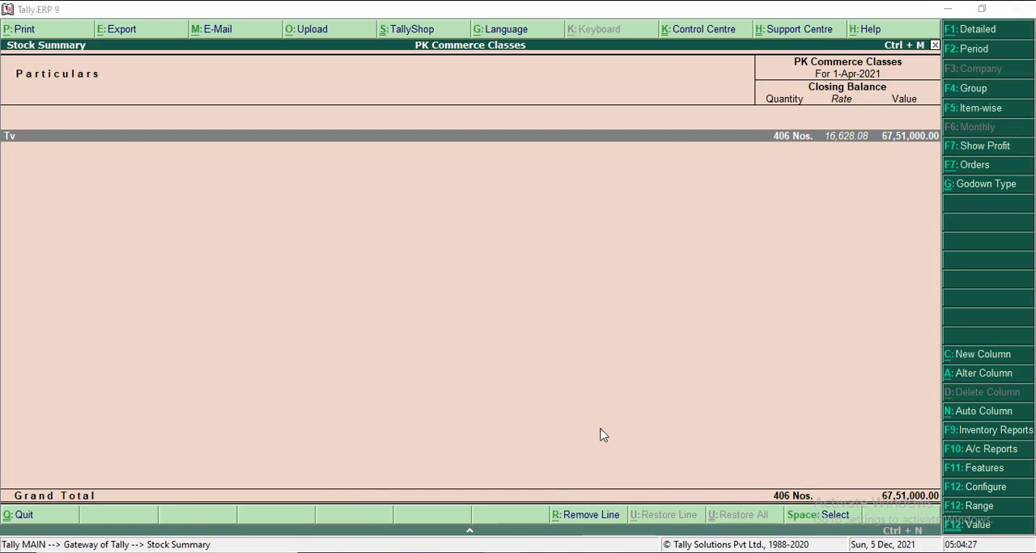
click(472, 259)
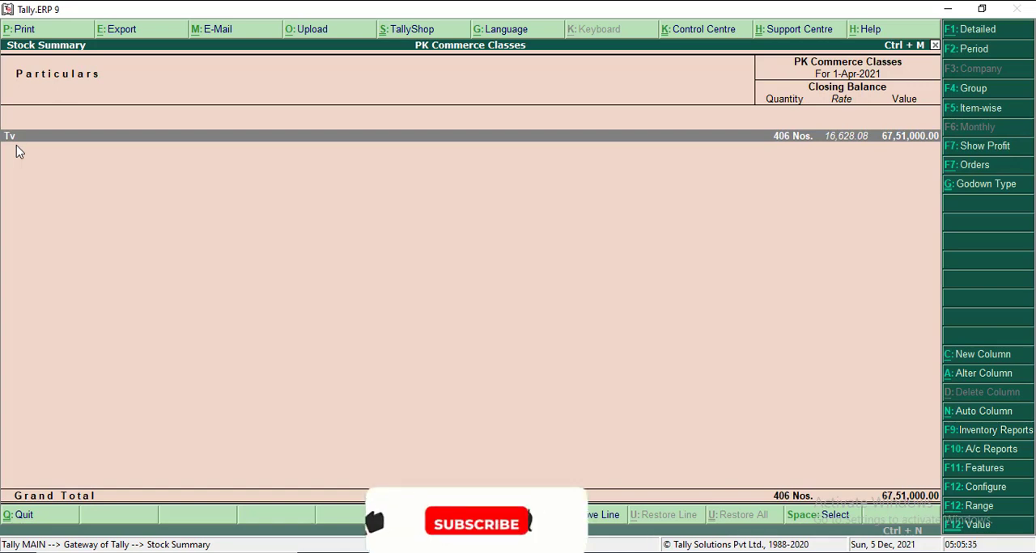
- Show the Stock Summary in detail and expand the LG Tv group under Tv into its individual stock items
key(alt+F1)
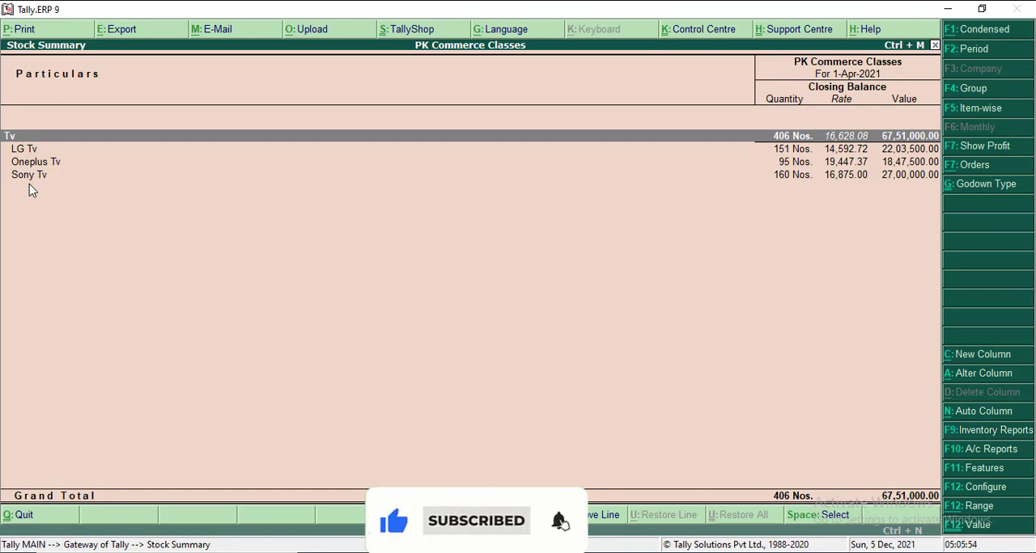
key(Down)
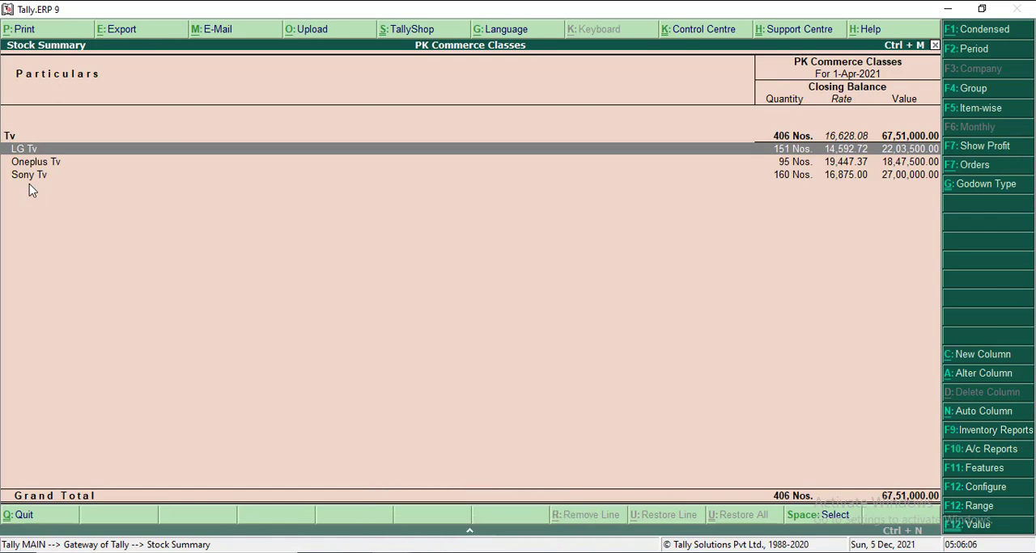
key(shift+Return)
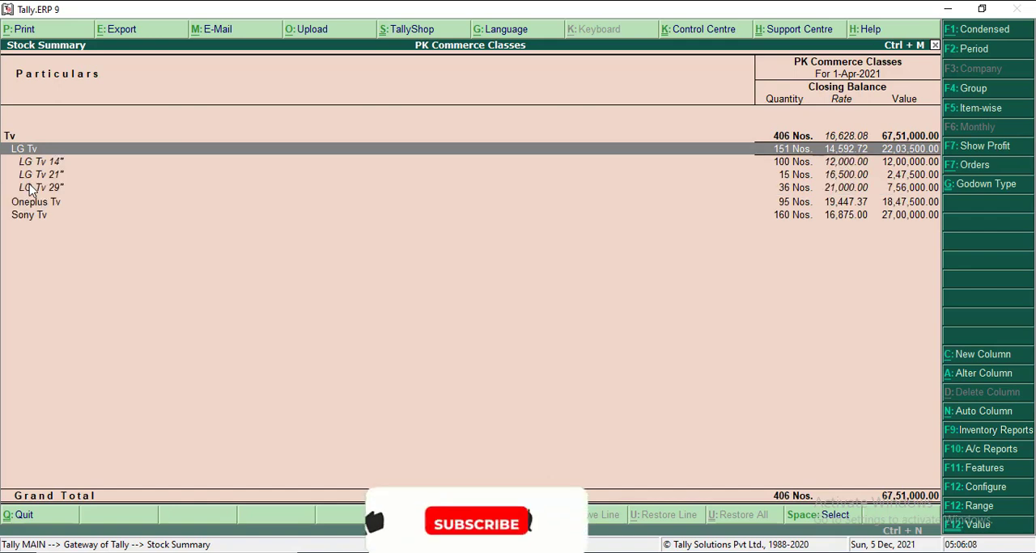
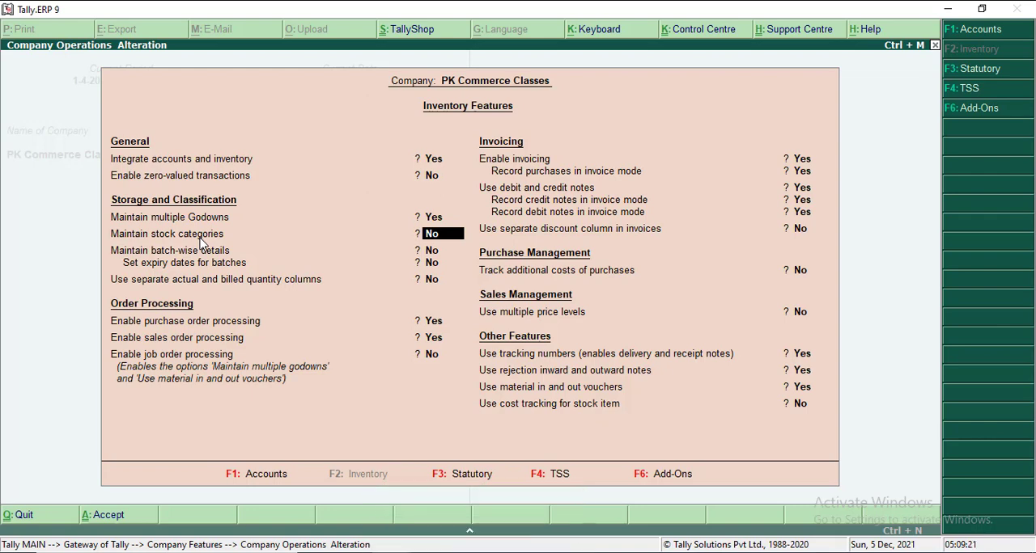
- Enable Maintain stock categories in the company's Inventory Features, save the change and return to the Gateway of Tally with Inventory Info. selected
key(y)
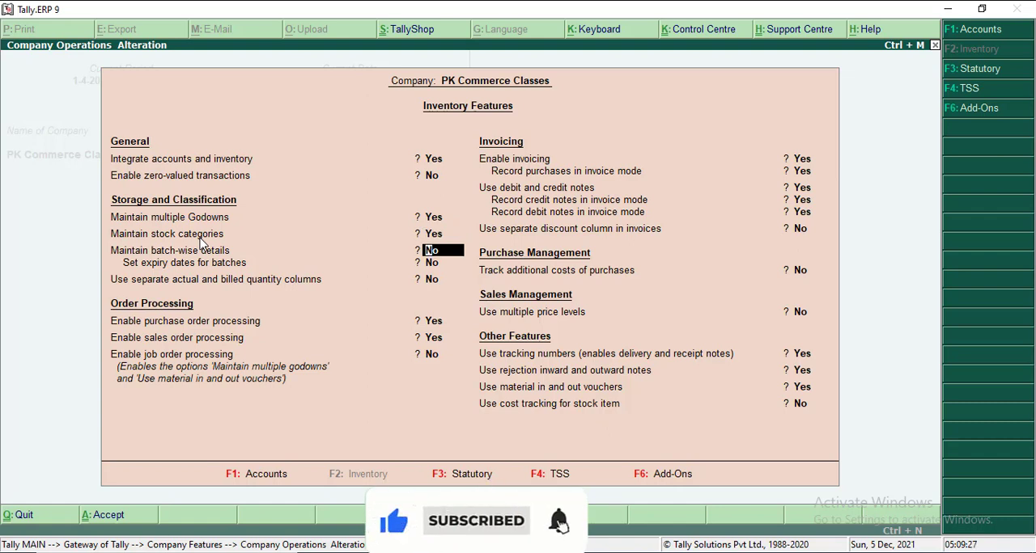
key(Up)
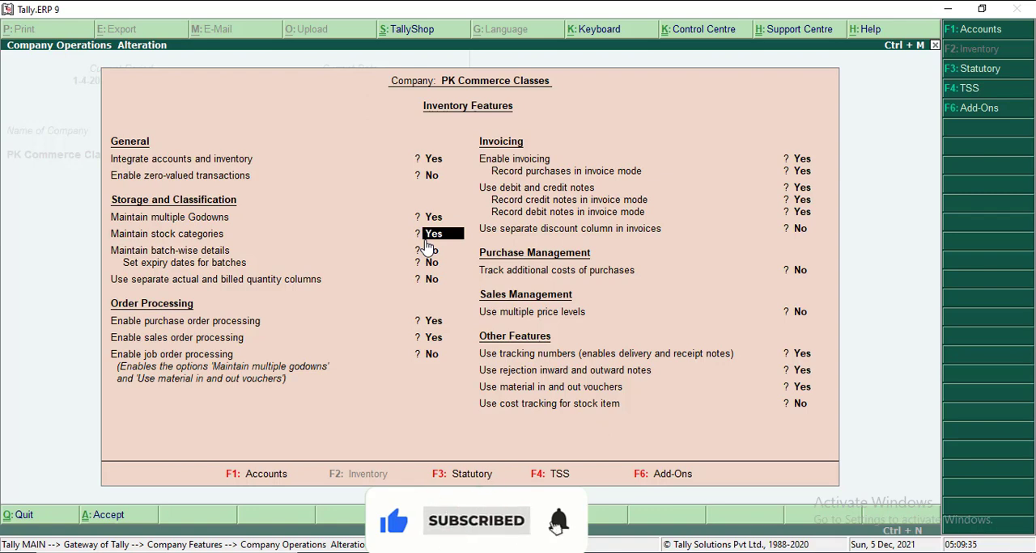
key(ctrl+a)
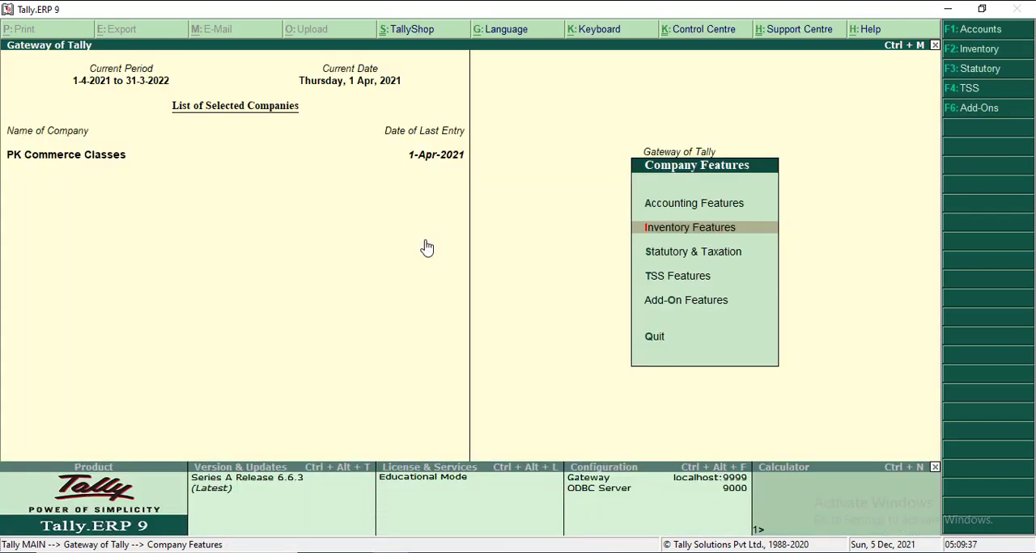
key(Escape)
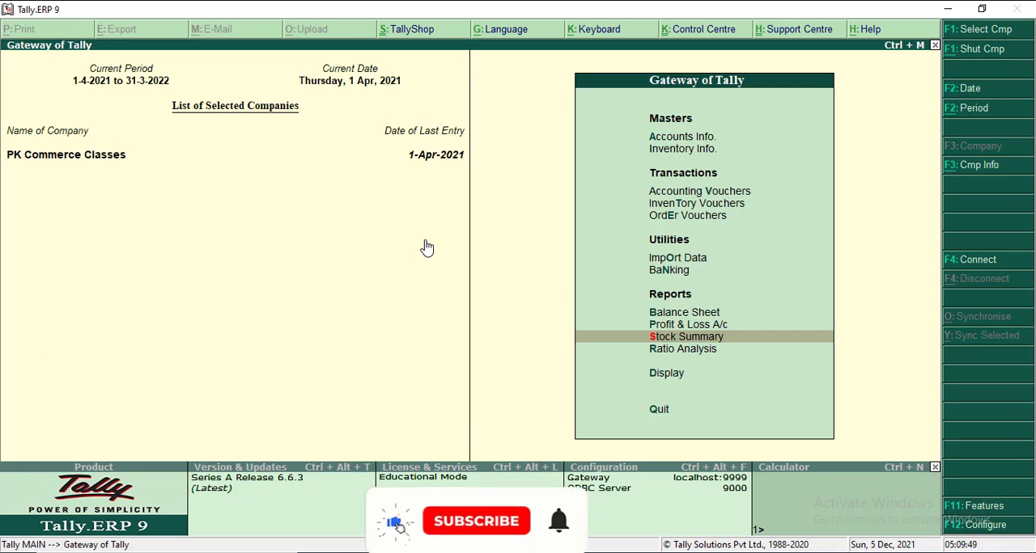
key(Up)
key(Up)
key(Up)
key(Up)
key(Up)
key(Up)
key(Up)
key(Up)
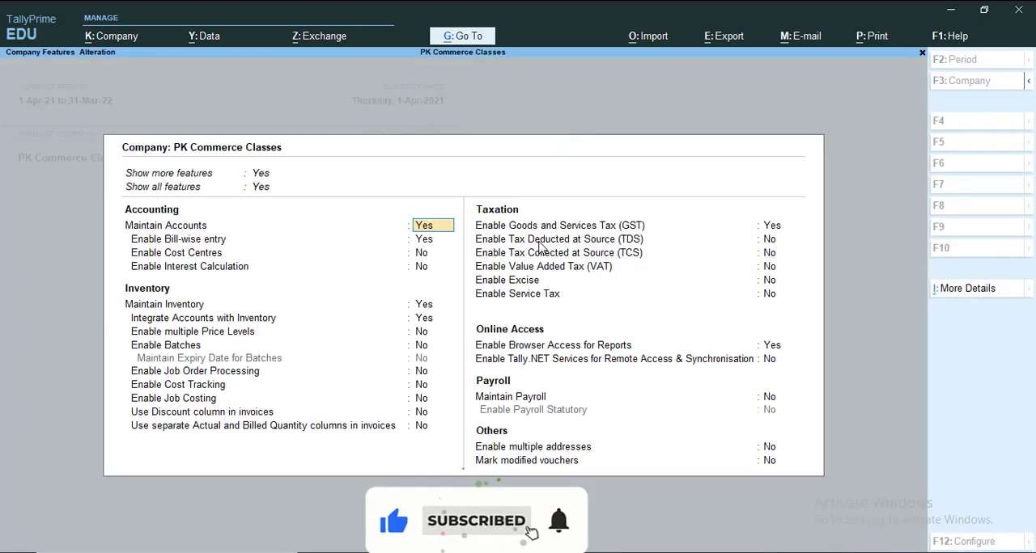
- Switch to TallyPrime, view the company features of PK Commerce Classes and quit back to the Gateway of Tally without changes
key(F11)
key(BackSpace)
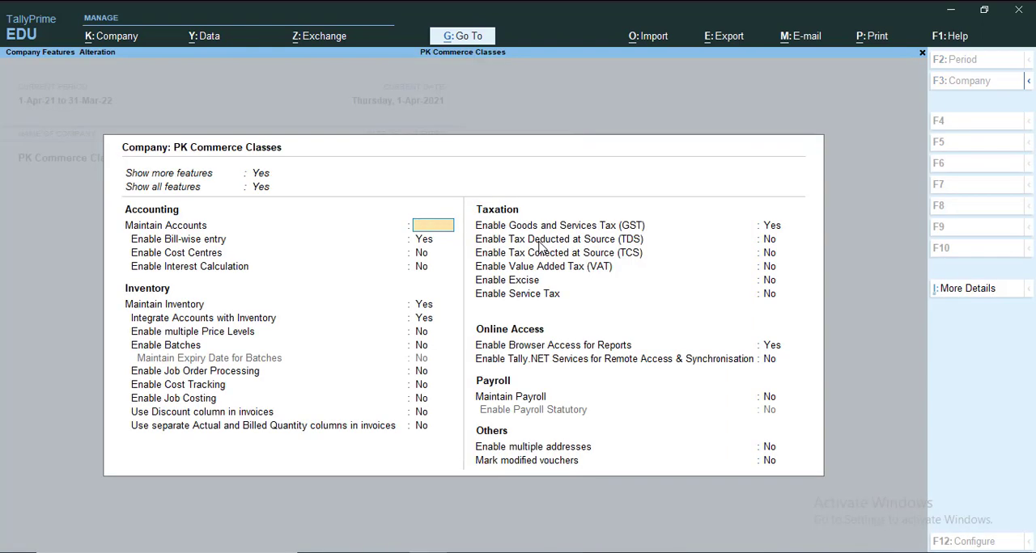
key(Escape)
key(Return)
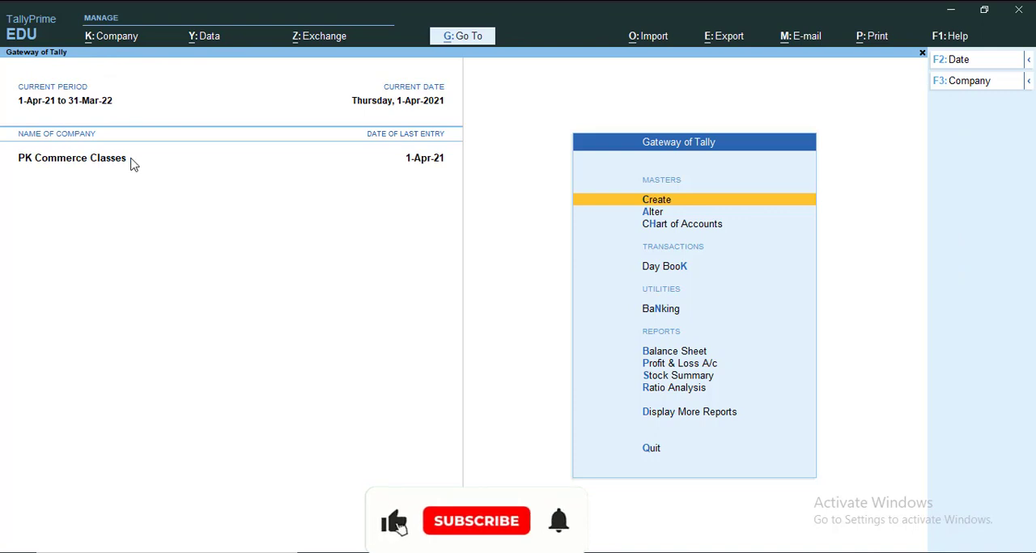
key(F11)
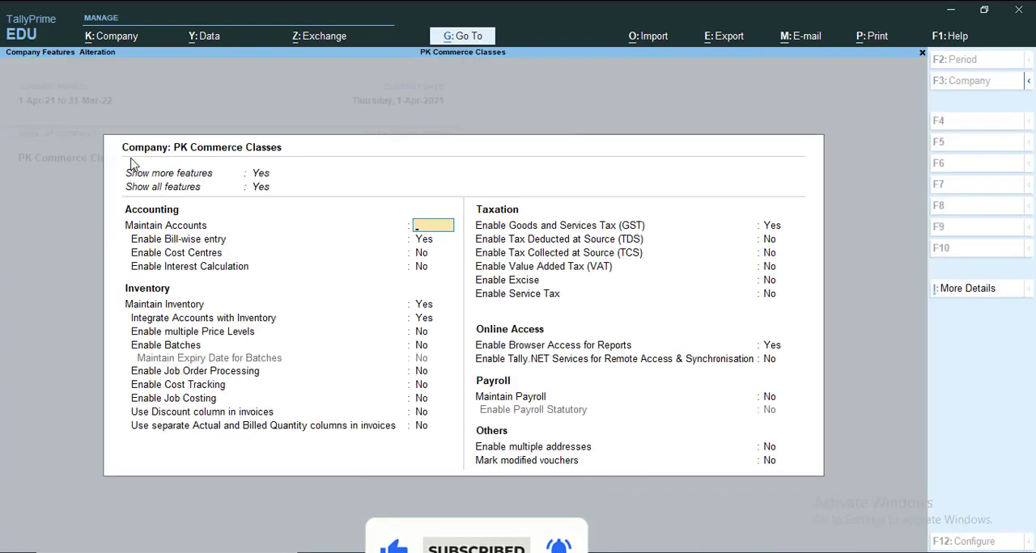
key(Escape)
key(y)
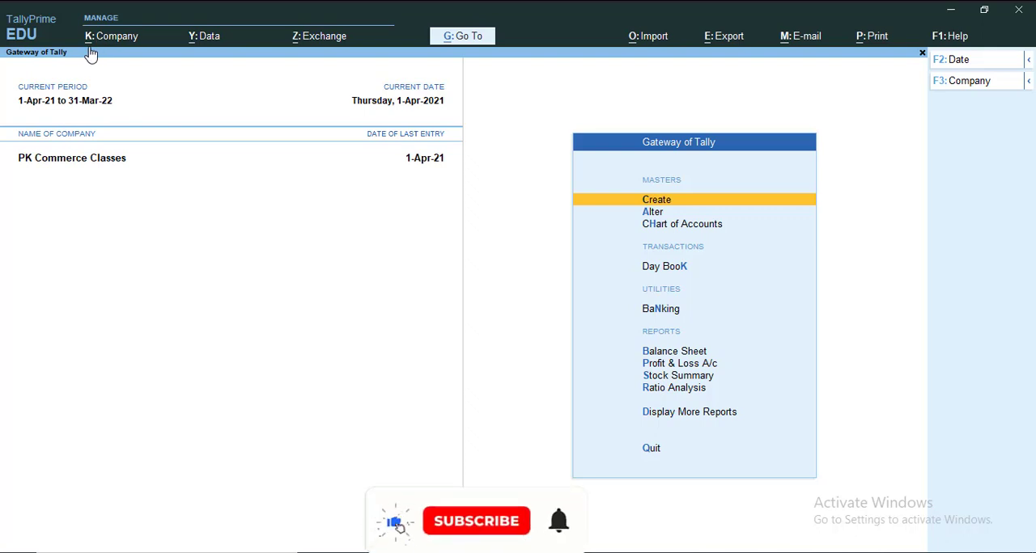
- Open the company features from the Company configuration options in TallyPrime
key(alt+k)
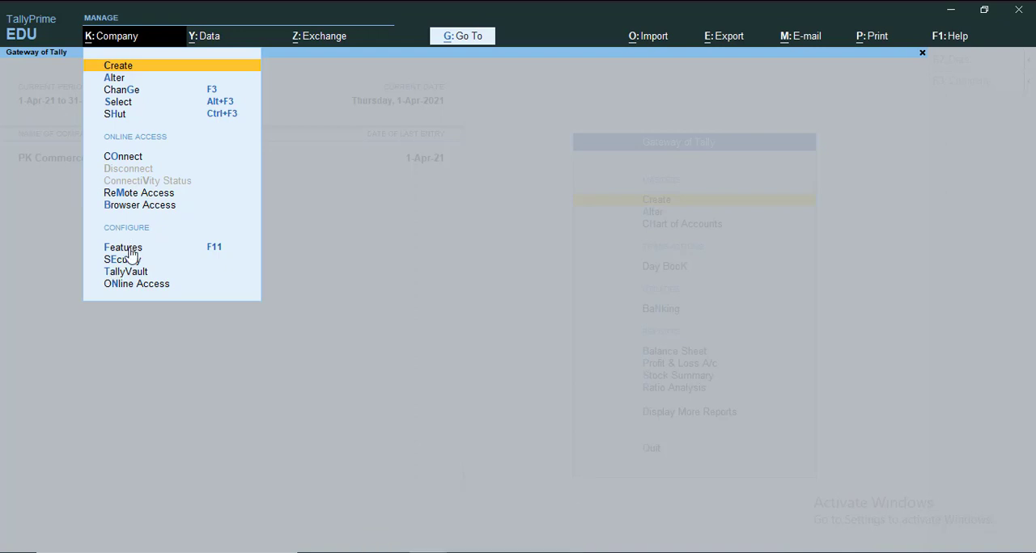
key(Down)
key(Down)
key(Down)
key(Down)
key(Down)
key(Down)
key(Down)
key(Down)
key(Down)
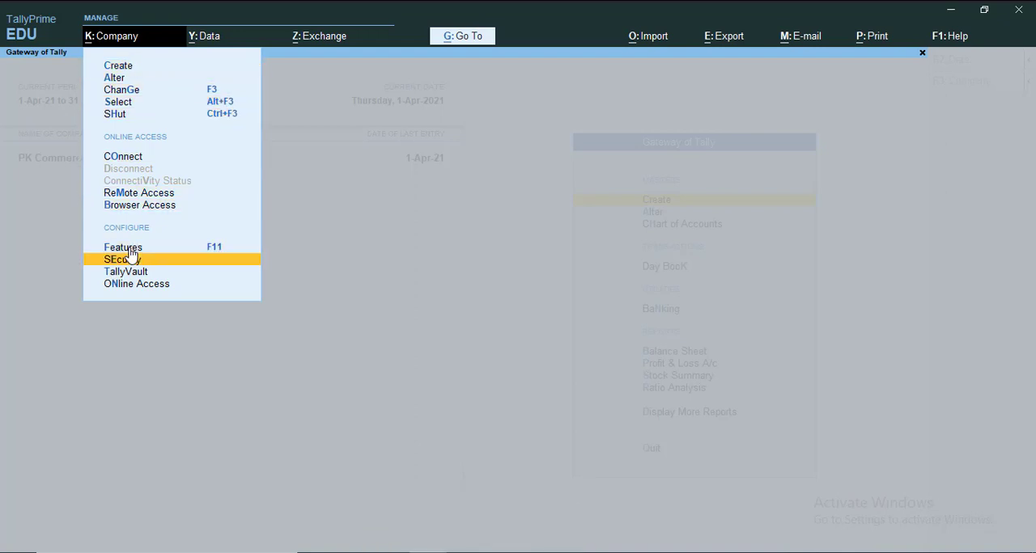
key(Up)
key(Return)
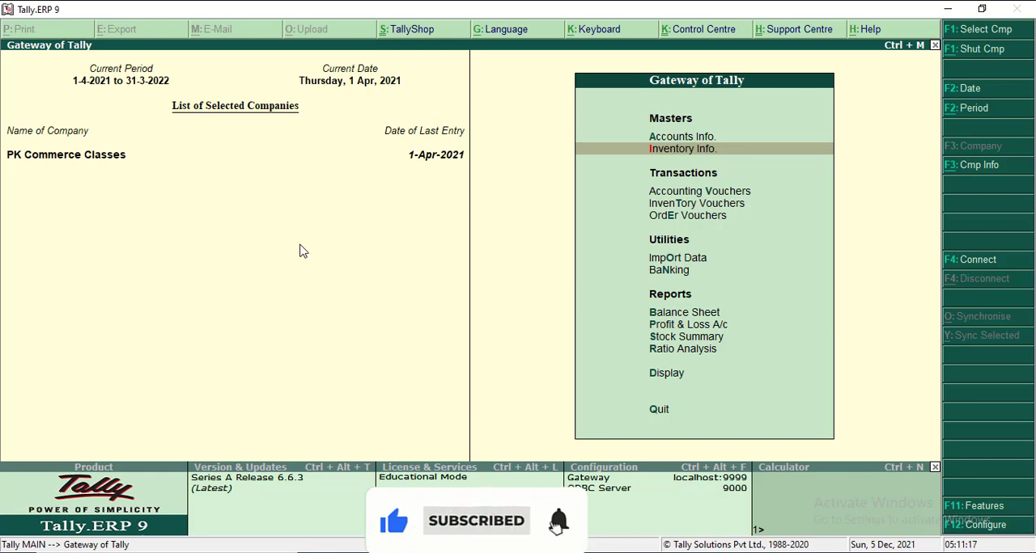
- Switch to Tally.ERP 9 and open the company's Inventory Features
key(F11)
key(Down)
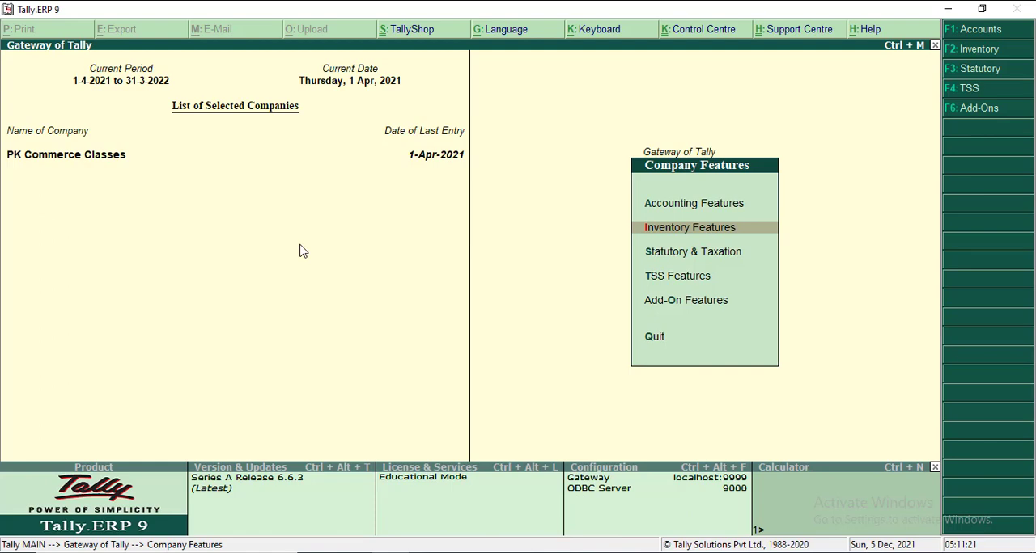
key(Return)
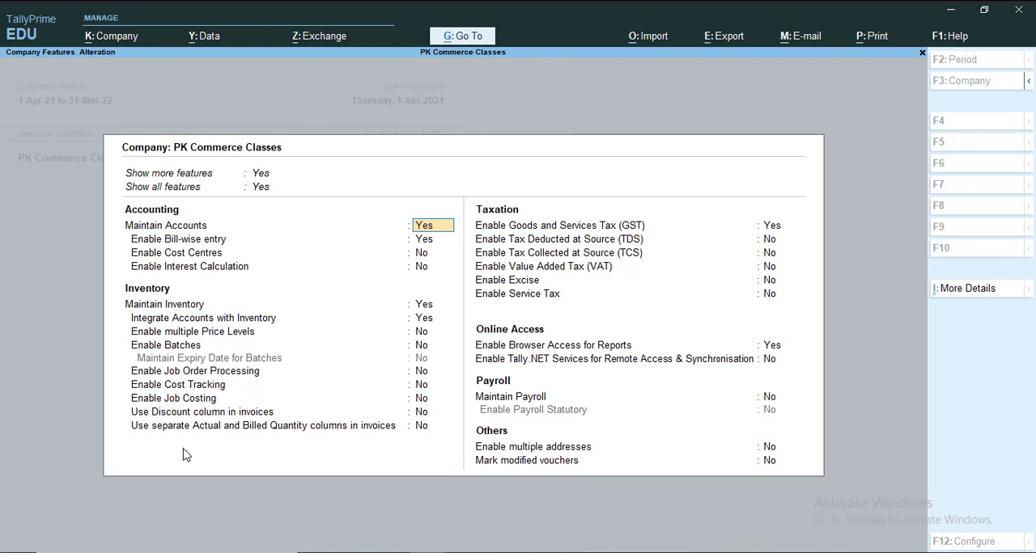
- Switch to TallyPrime and examine the Inventory options in the company features for a stock category setting, leaving them unchanged
key(Escape)
key(Return)
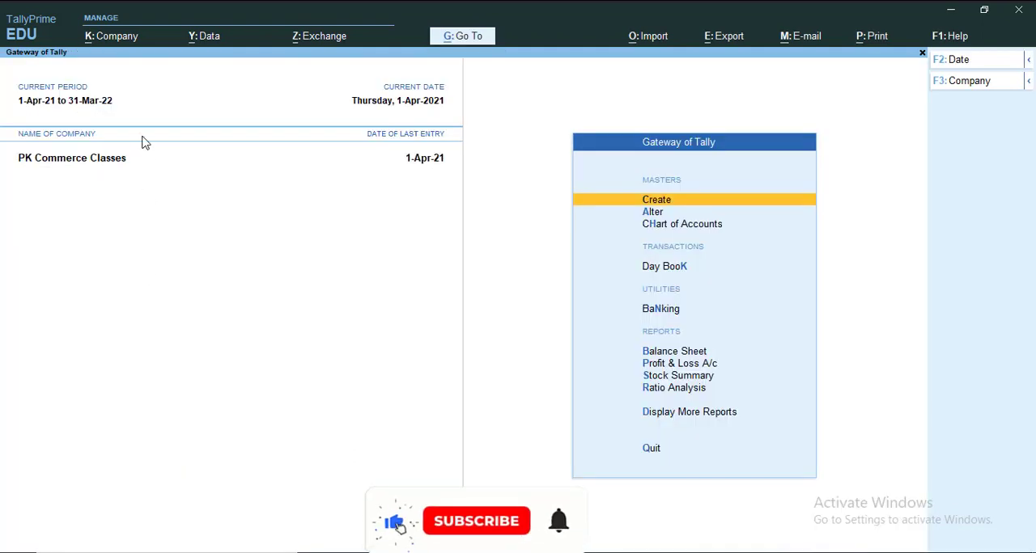
key(F11)
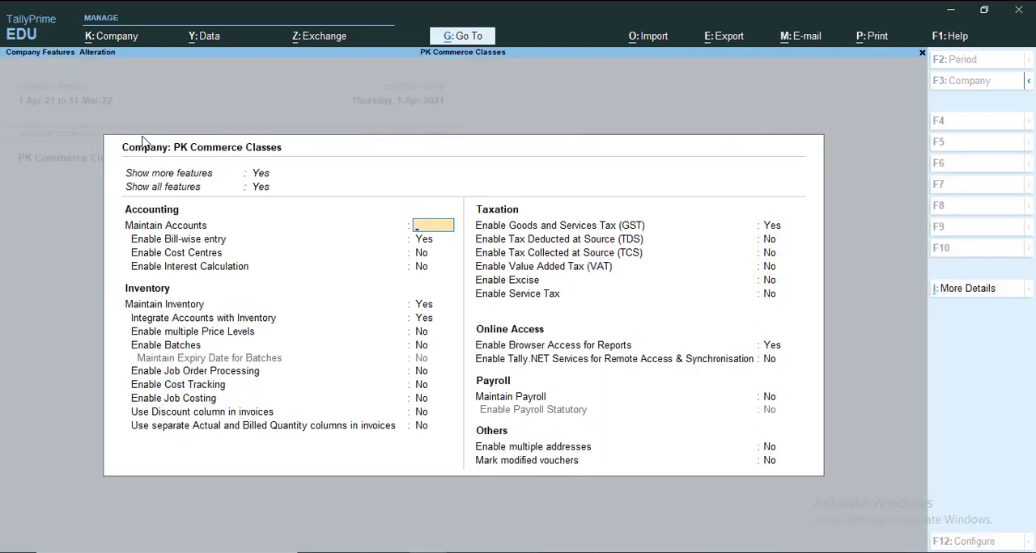
key(Escape)
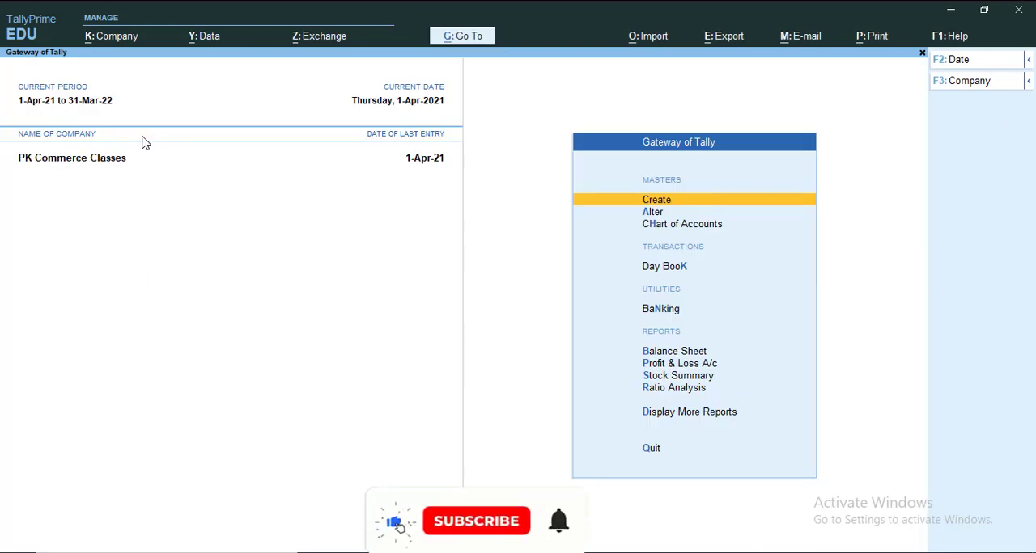
click(104, 42)
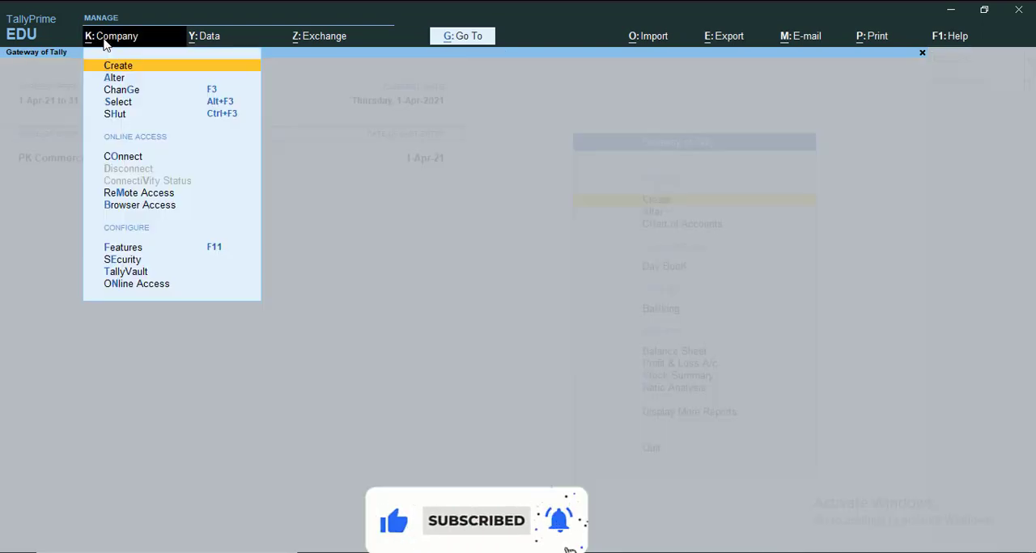
click(123, 247)
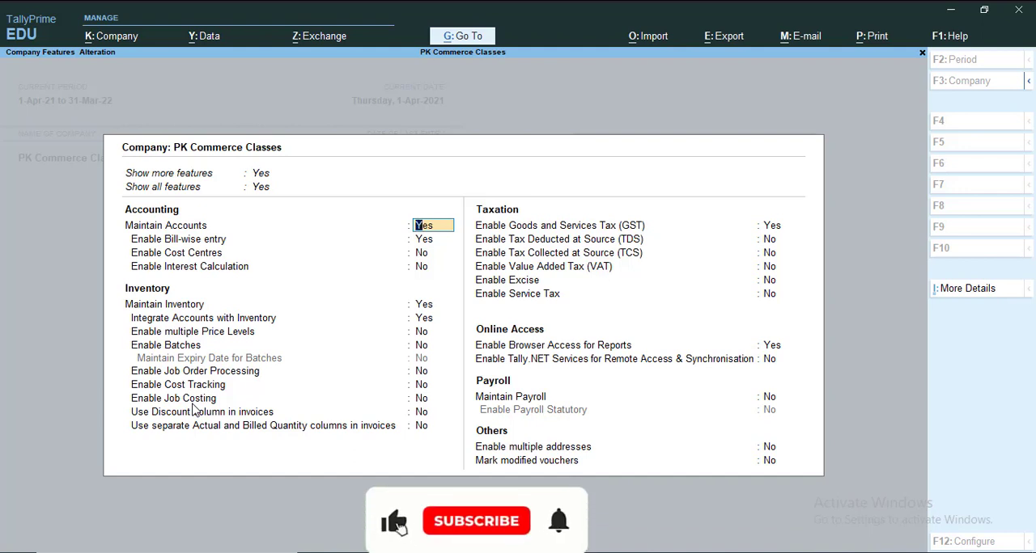
key(Escape)
key(Escape)
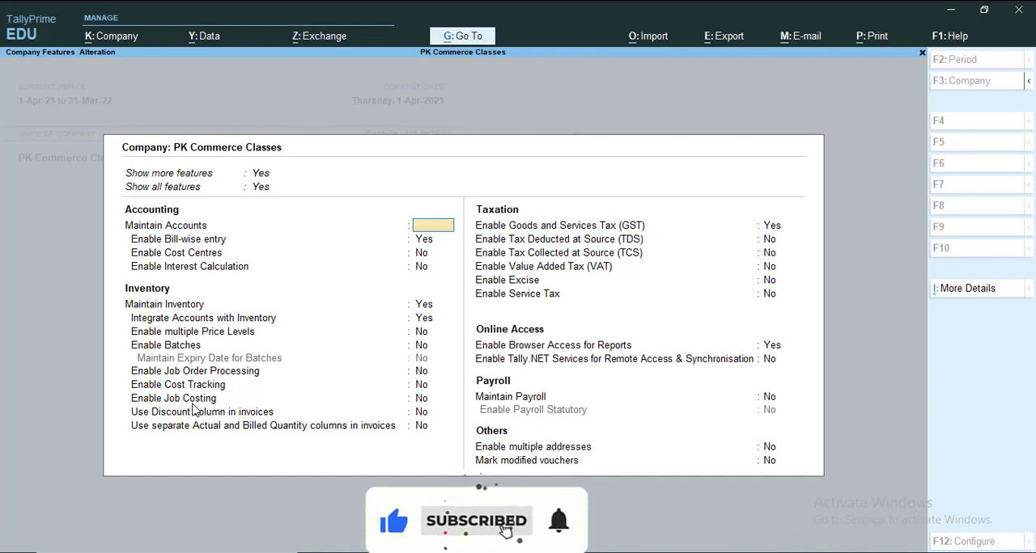
key(Return)
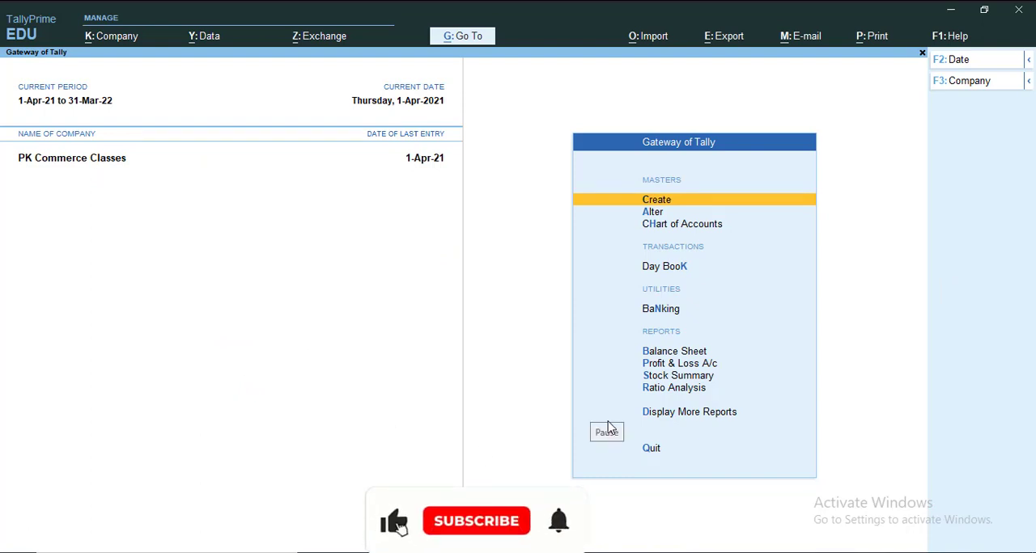
key(F11)
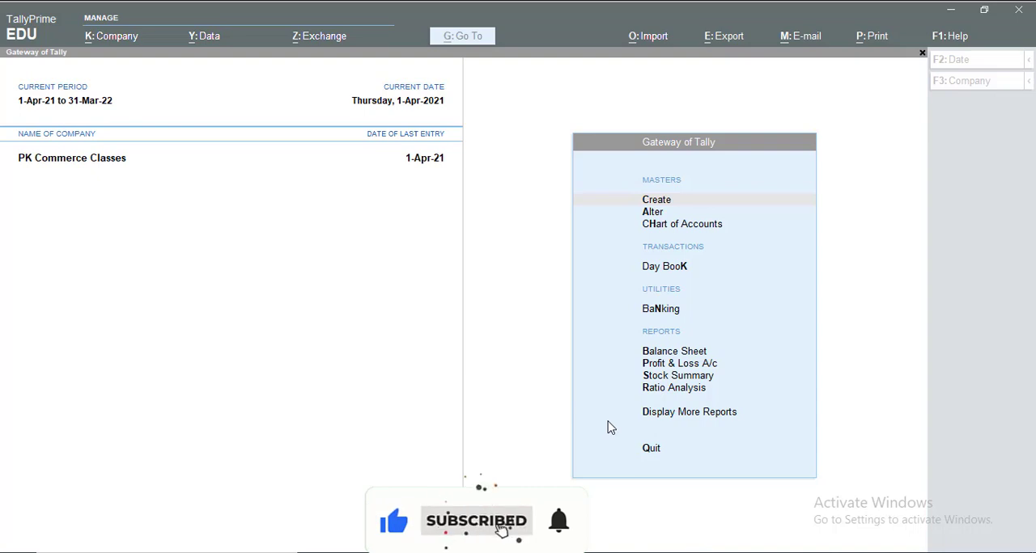
key(Escape)
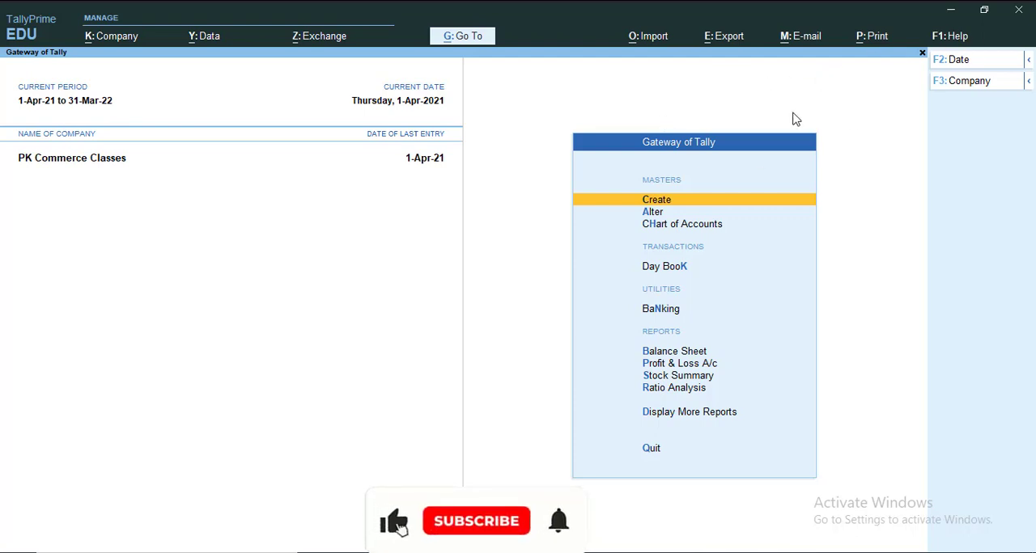
- Show the list of masters available for creation and highlight Stock Category under Inventory Masters
click(658, 202)
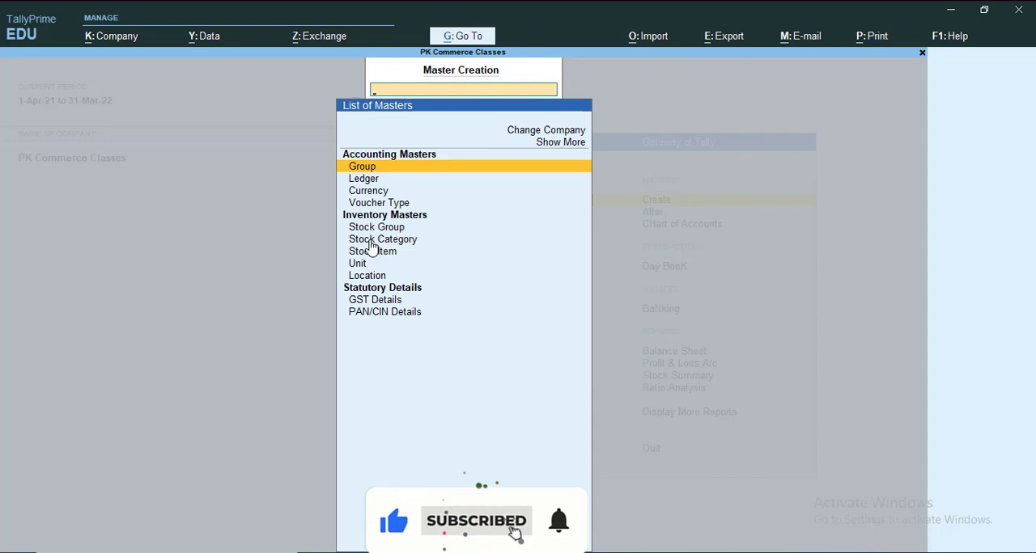
key(Escape)
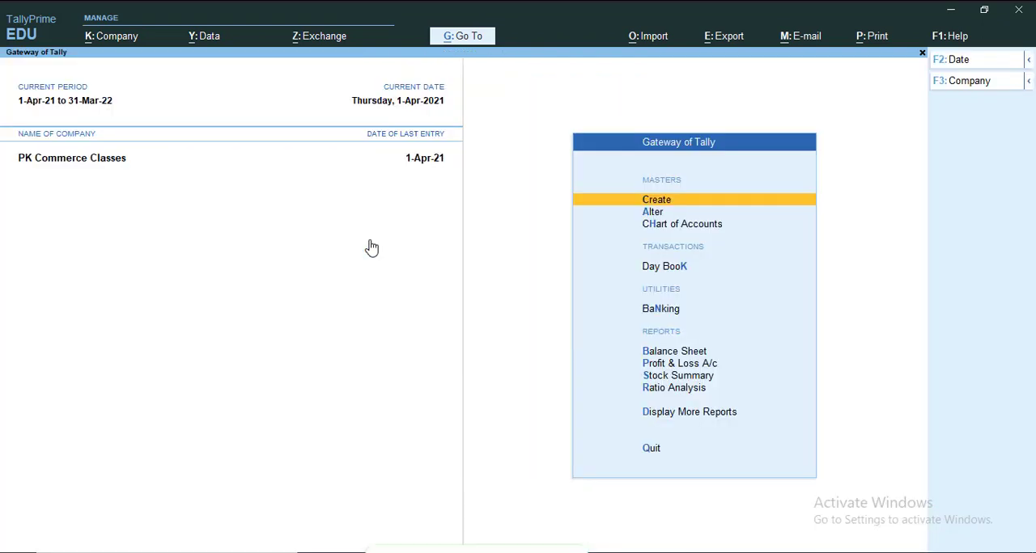
click(655, 209)
key(Down)
key(Down)
key(Down)
key(Down)
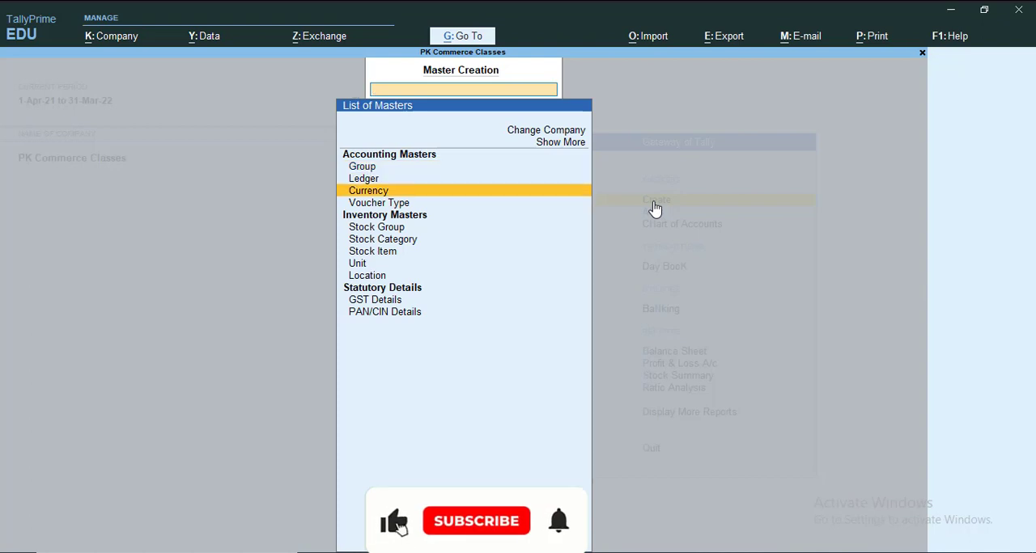
key(Down)
key(Down)
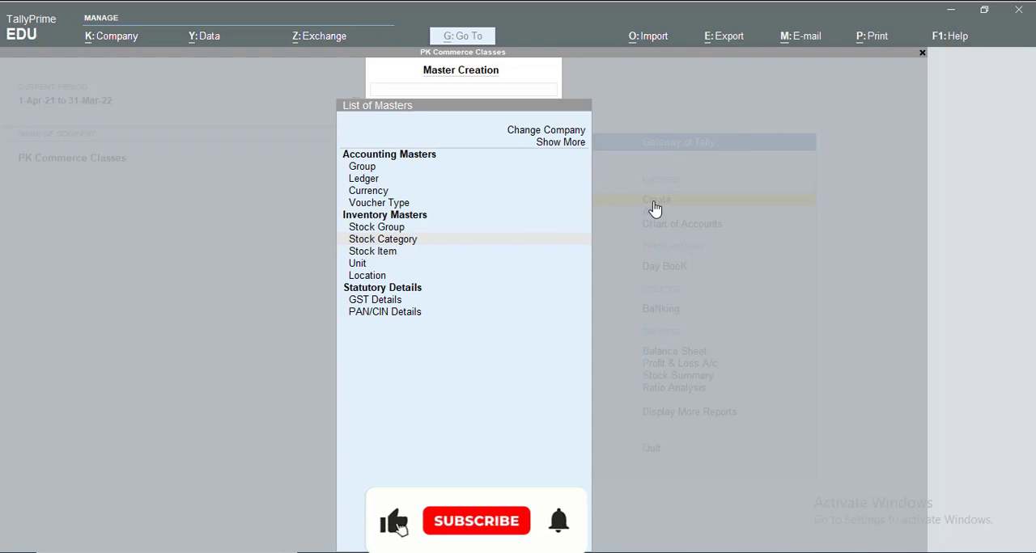
- Switch to Tally.ERP 9 and quit the Inventory Features without changes, back to the Gateway of Tally
key(alt+Tab)
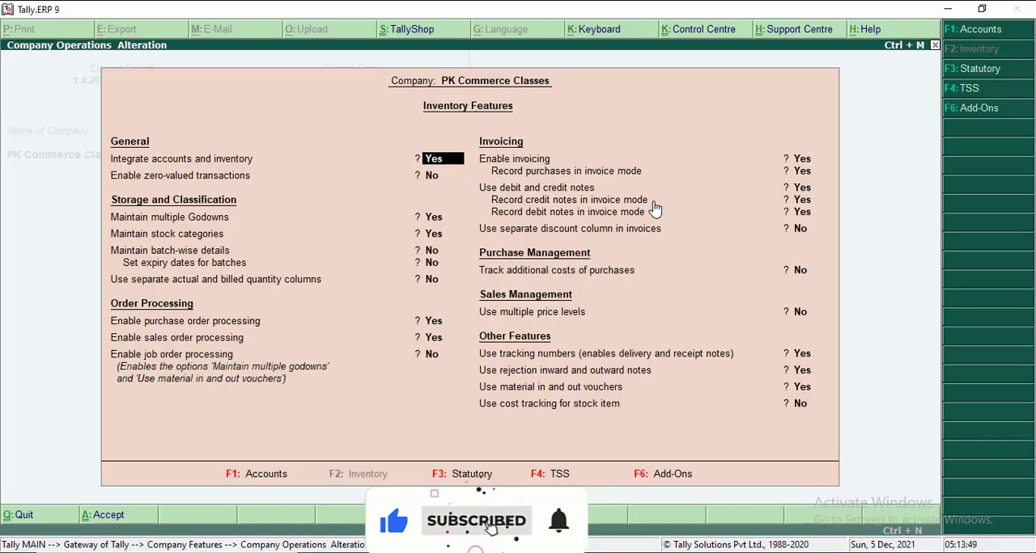
key(Escape)
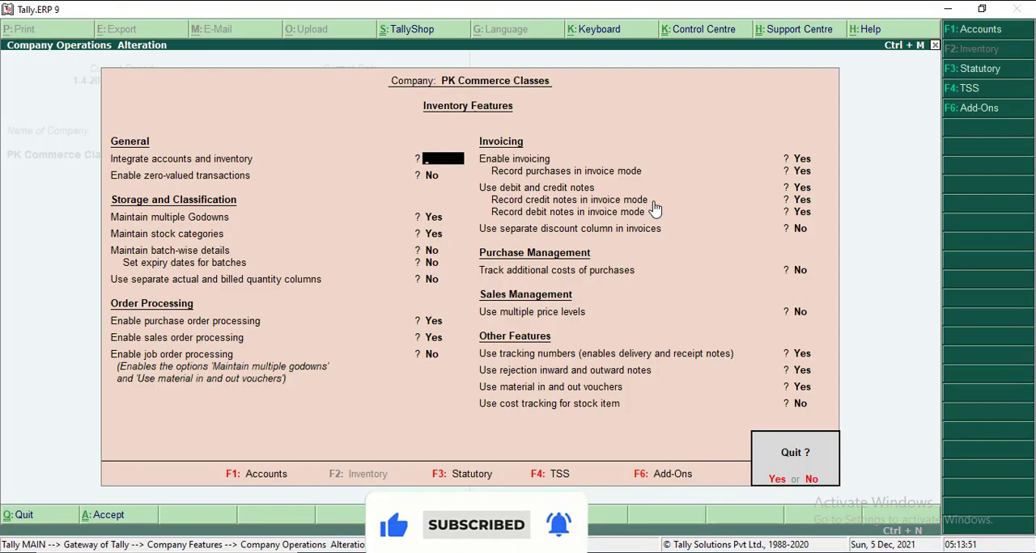
key(y)
key(Escape)
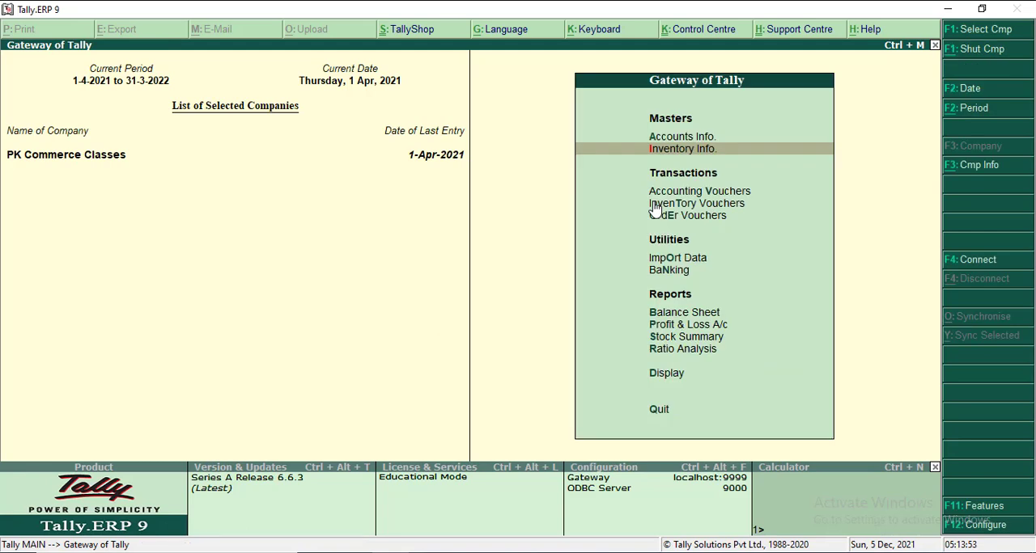
- Open the creation form for a single stock category under Inventory Info
click(689, 158)
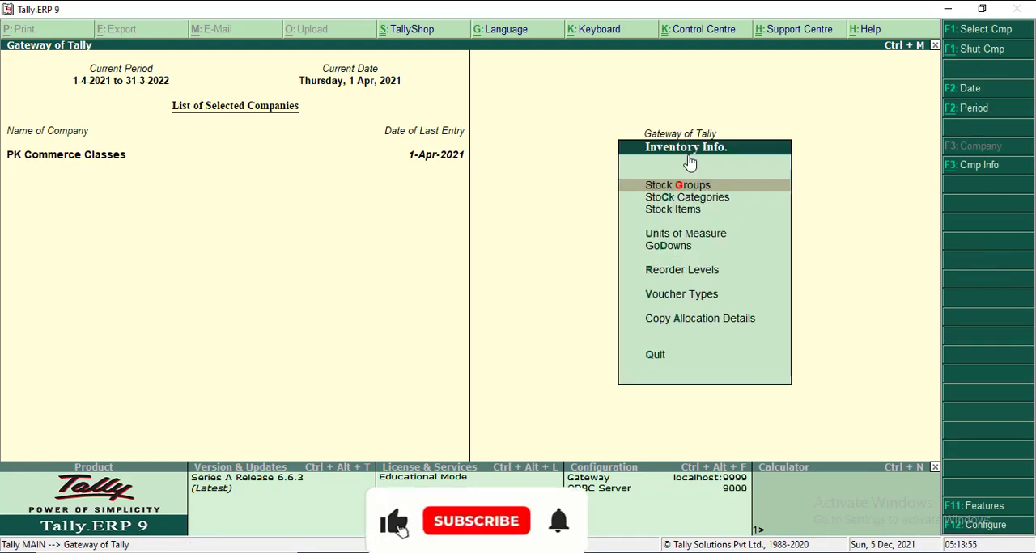
key(Down)
key(Down)
key(Up)
key(Up)
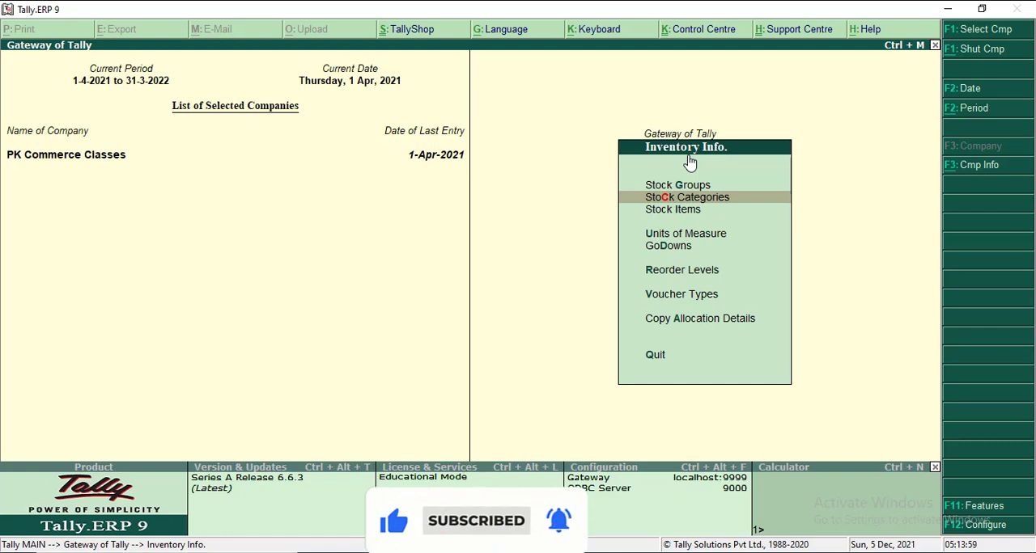
key(Return)
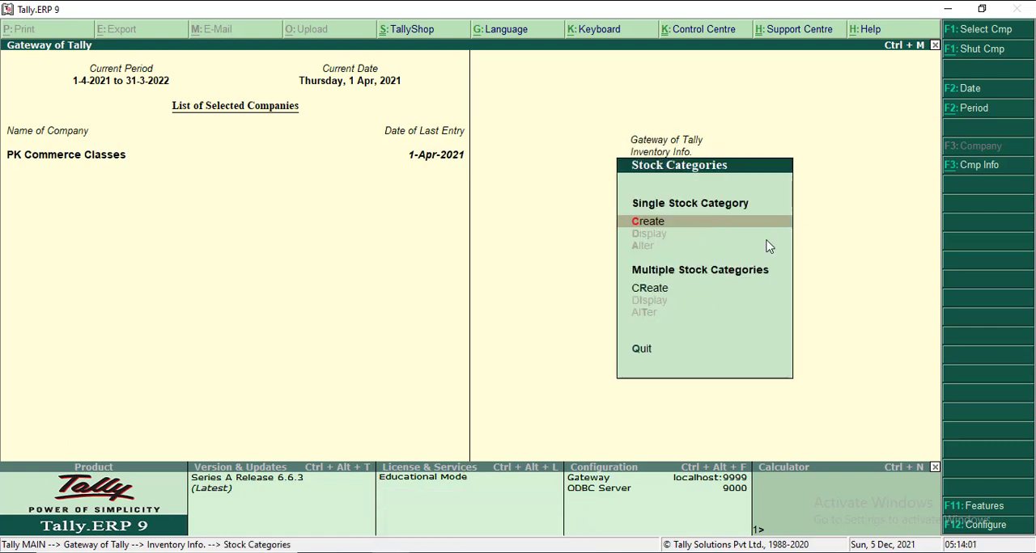
click(657, 224)
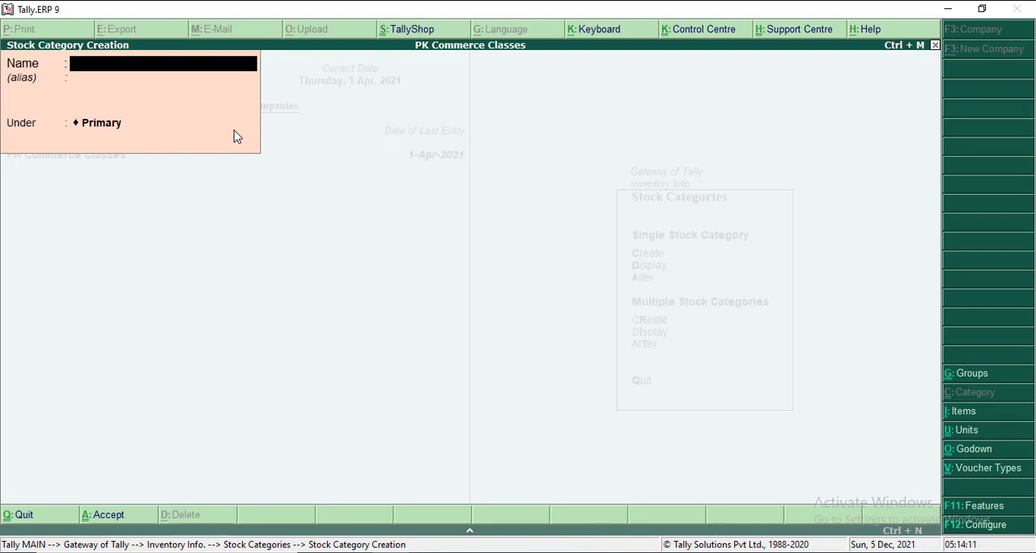
- Create a stock category named 14" under Primary, without an alias
text(14")
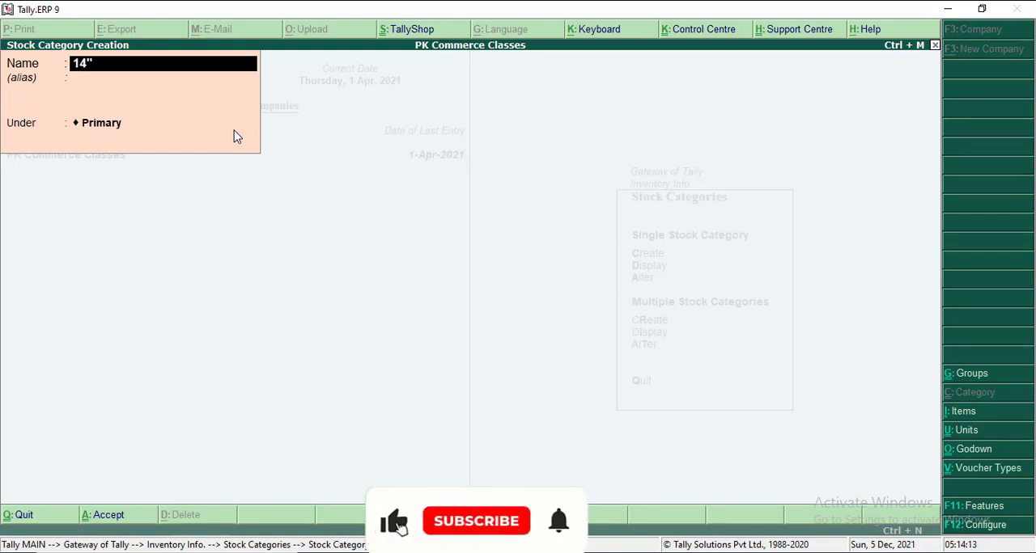
key(Return)
key(Return)
key(Return)
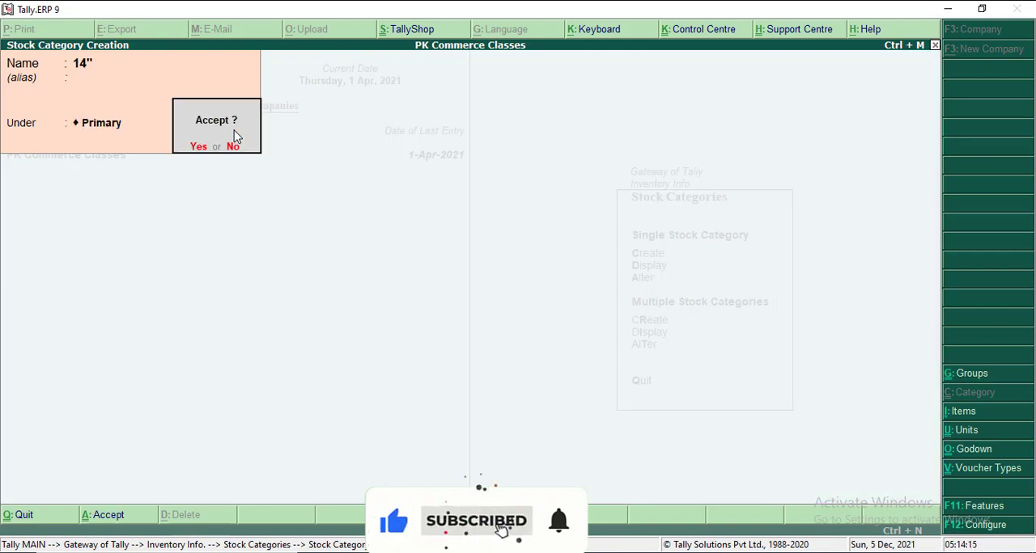
key(Return)
- Create a stock category named 21" under Primary, without an alias
text(21")
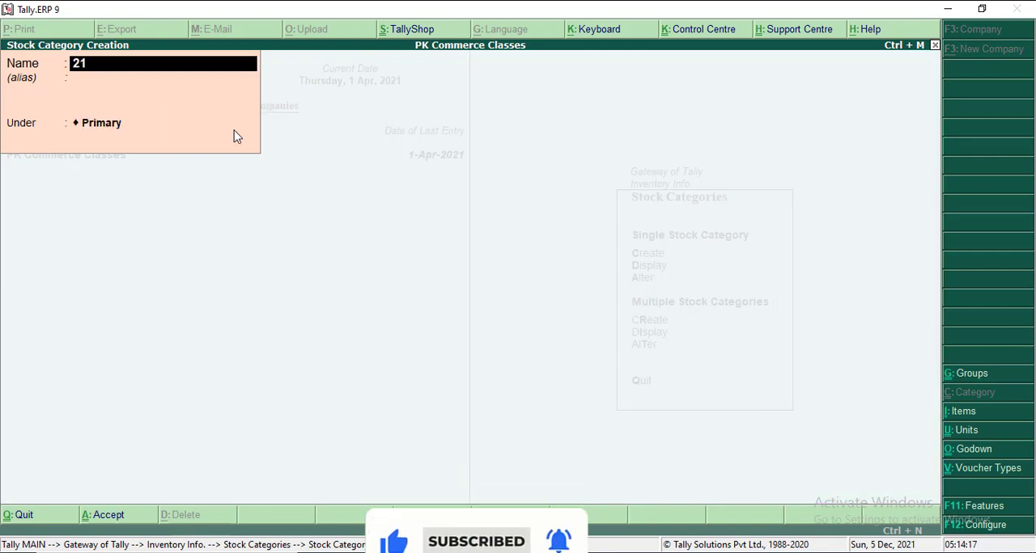
key(Return)
key(Return)
key(Return)
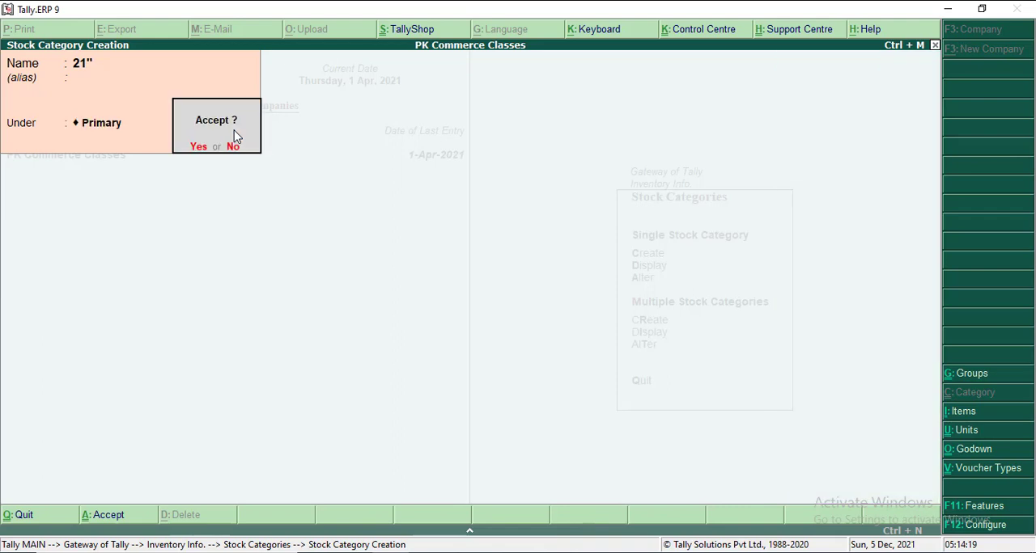
- Create a stock category named 29" under Primary, without an alias
key(Return)
text(29)
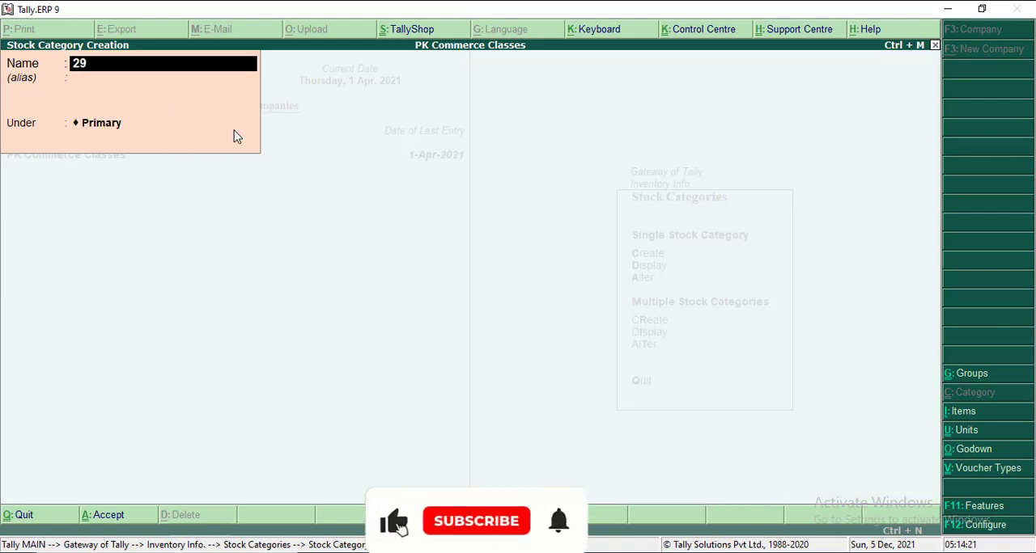
text(")
key(Return)
key(Return)
key(Return)
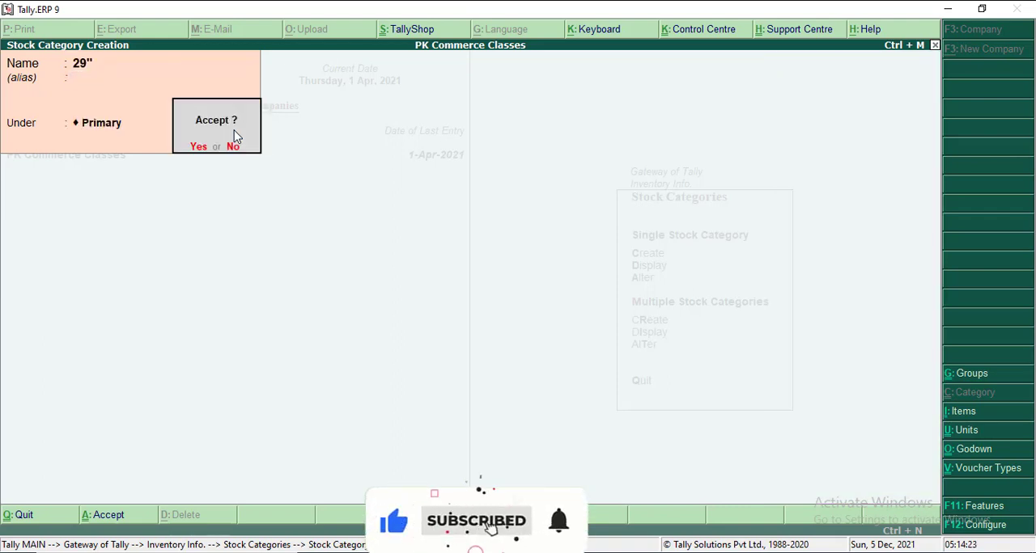
key(Return)
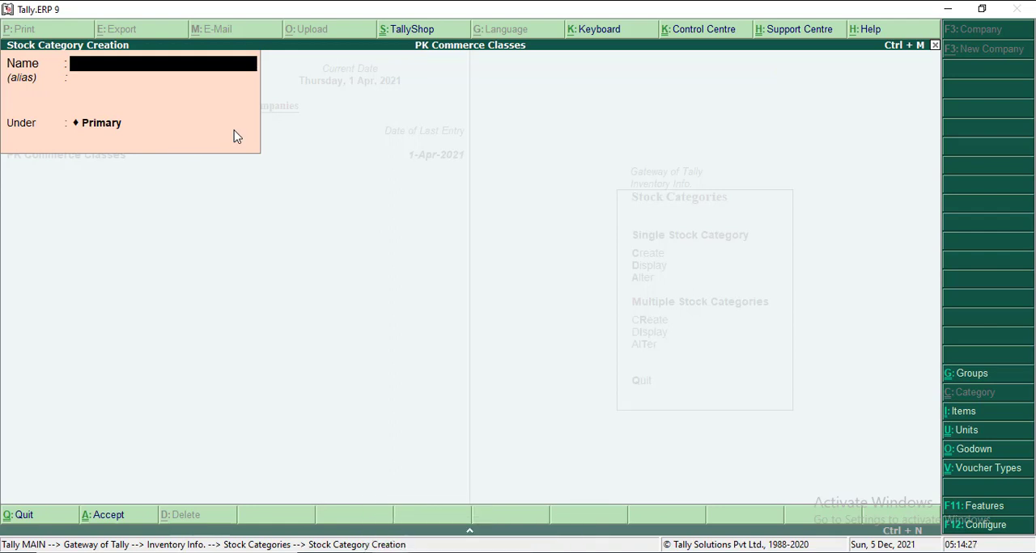
- Quit stock category creation and open the list of stock items for single-item alteration
key(Escape)
key(Return)
key(Escape)
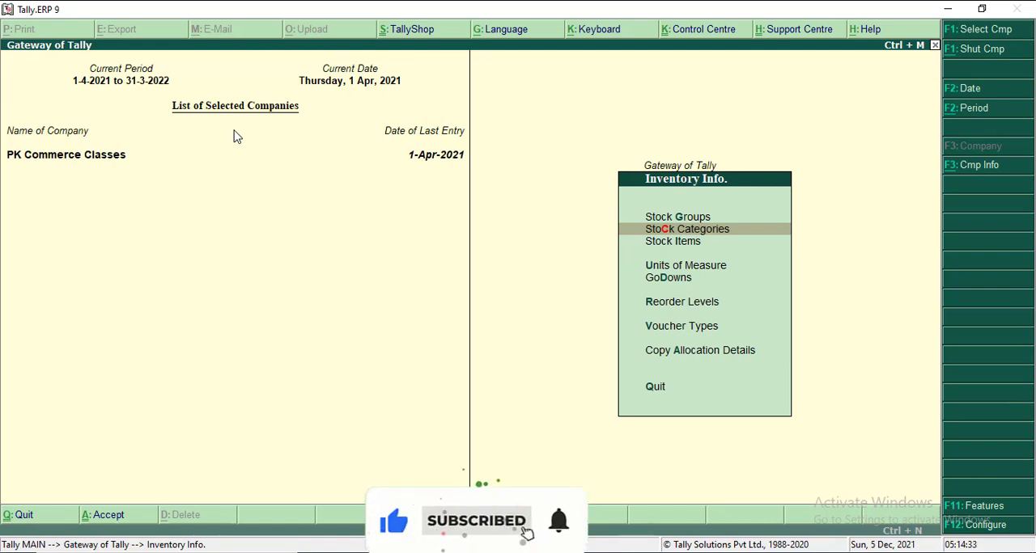
key(Down)
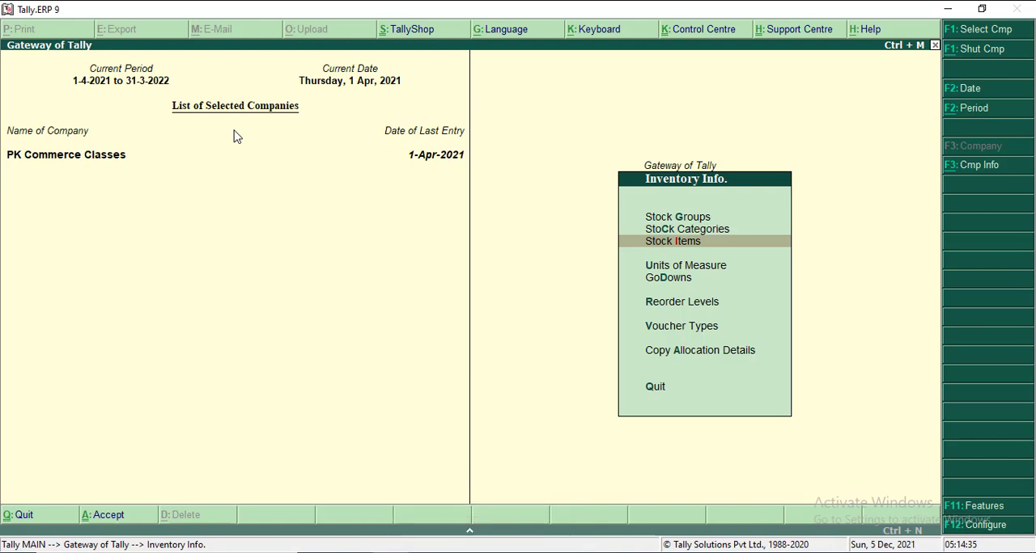
key(Return)
key(Down)
key(Down)
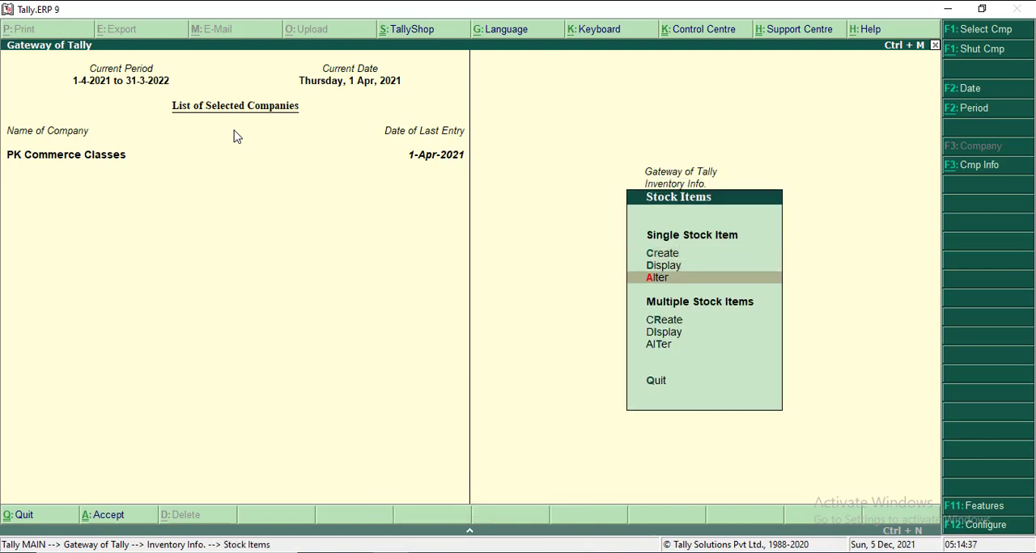
key(Return)
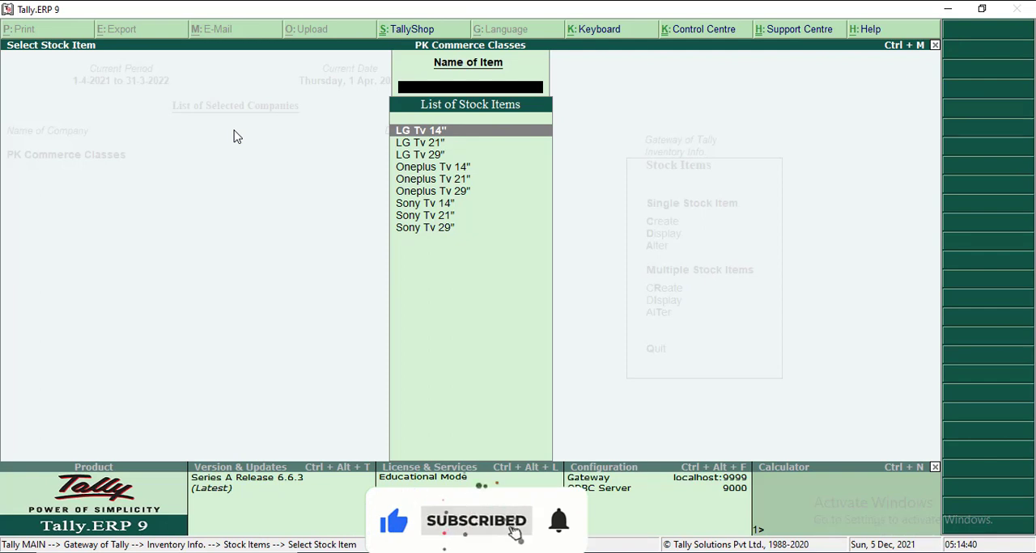
key(Return)
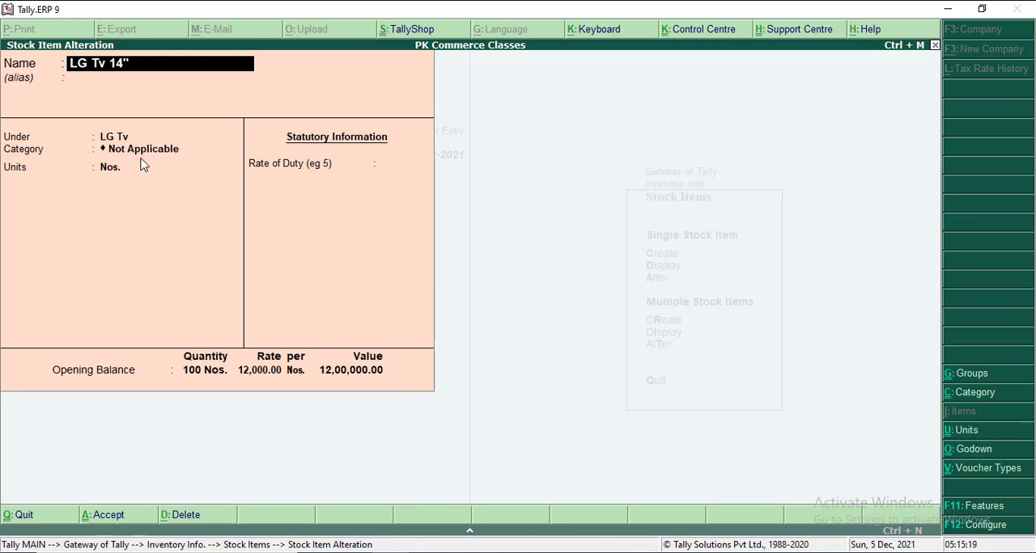
key(BackSpace)
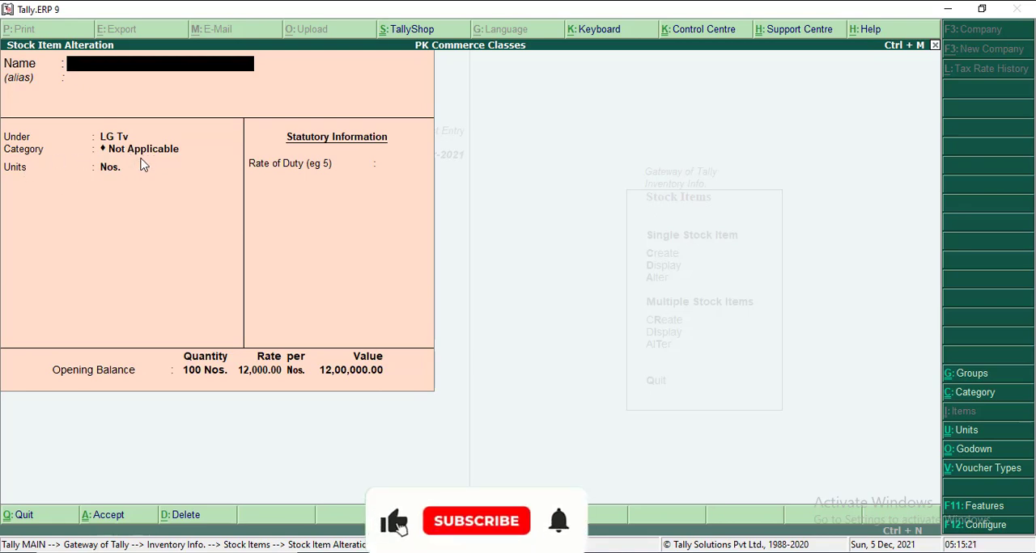
key(Escape)
key(y)
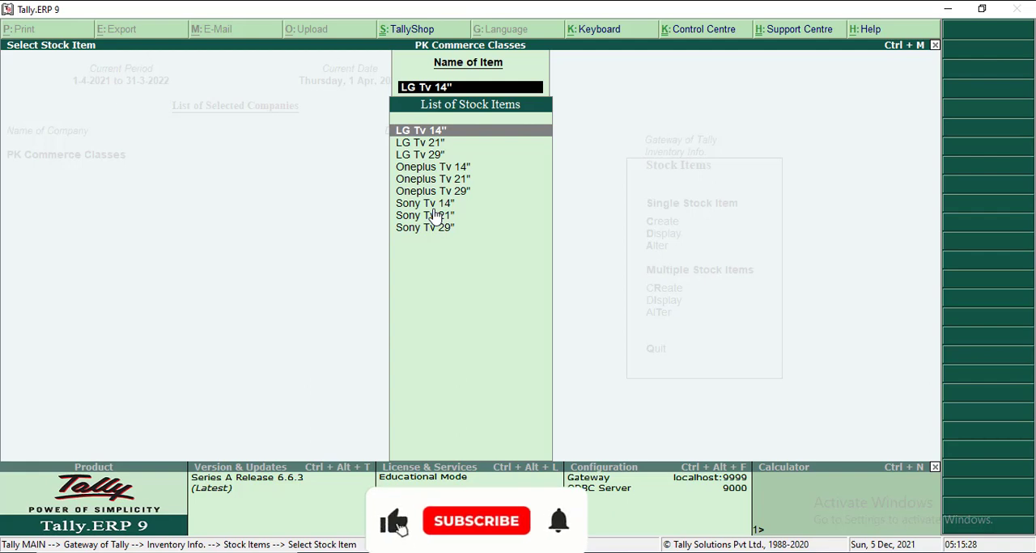
- Assign category 14" to the stock item LG Tv 14" and save it with its units and godown allocations kept
key(Return)
key(Return)
key(Return)
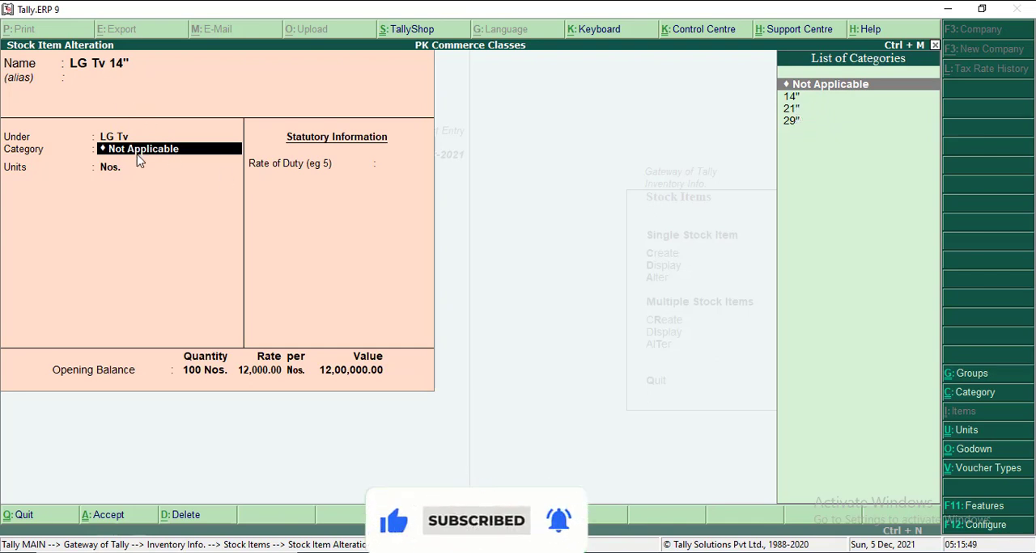
key(Down)
key(Return)
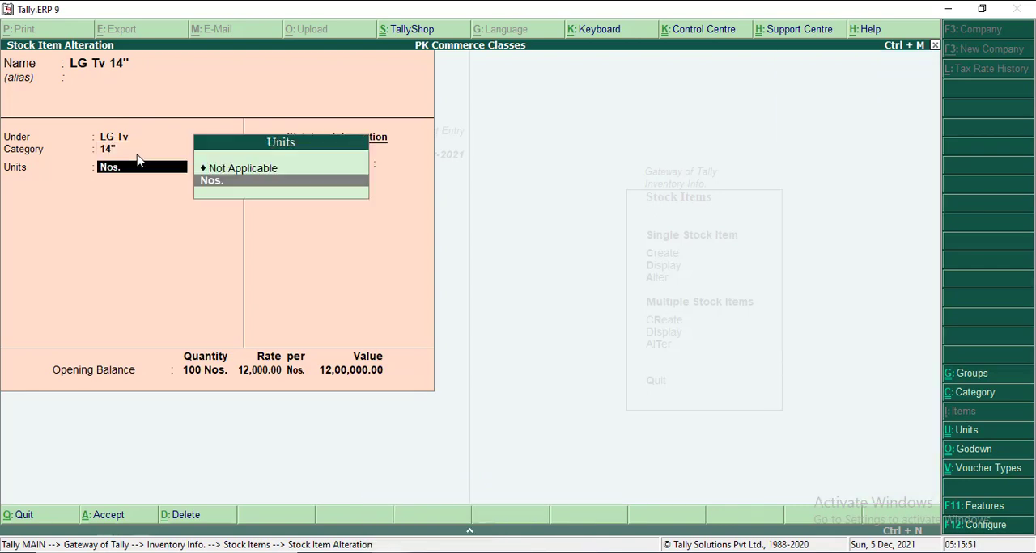
key(Return)
key(Return)
key(Return)
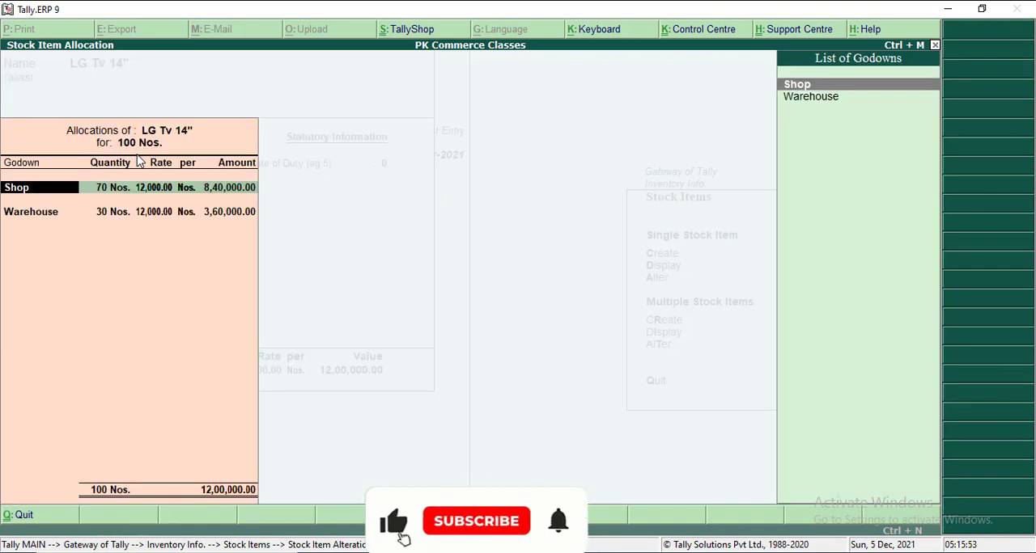
key(ctrl+a)
key(Return)
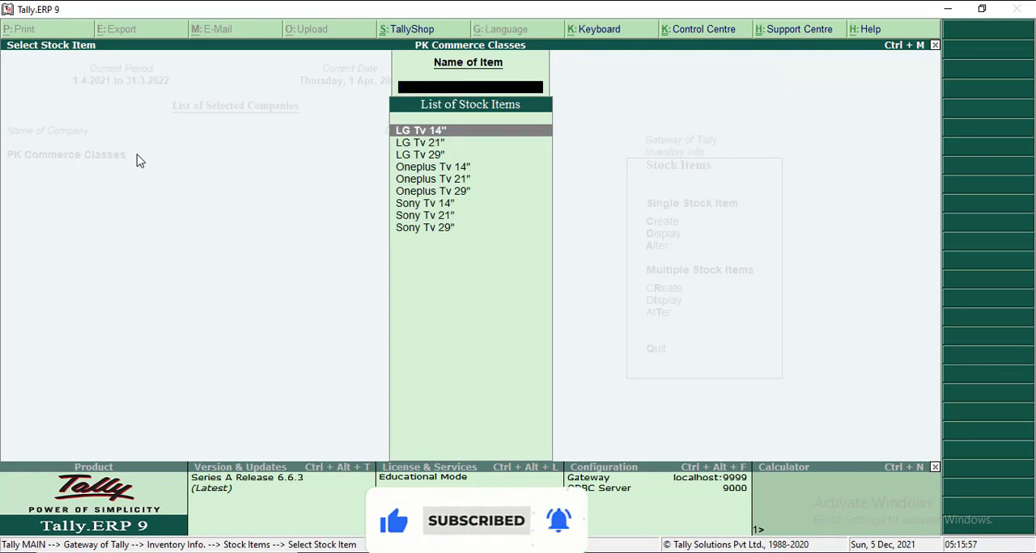
key(Escape)
key(Down)
key(Down)
key(Down)
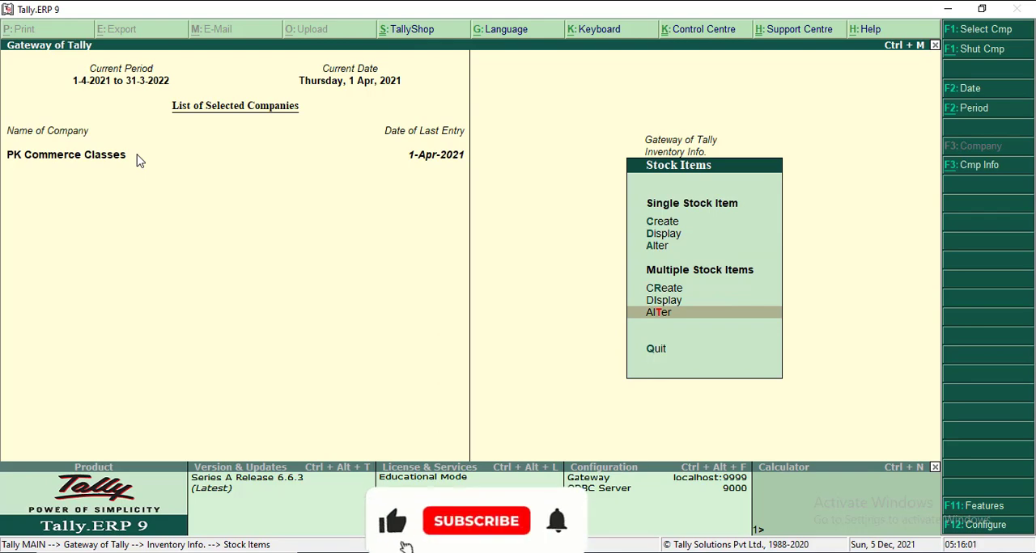
key(Return)
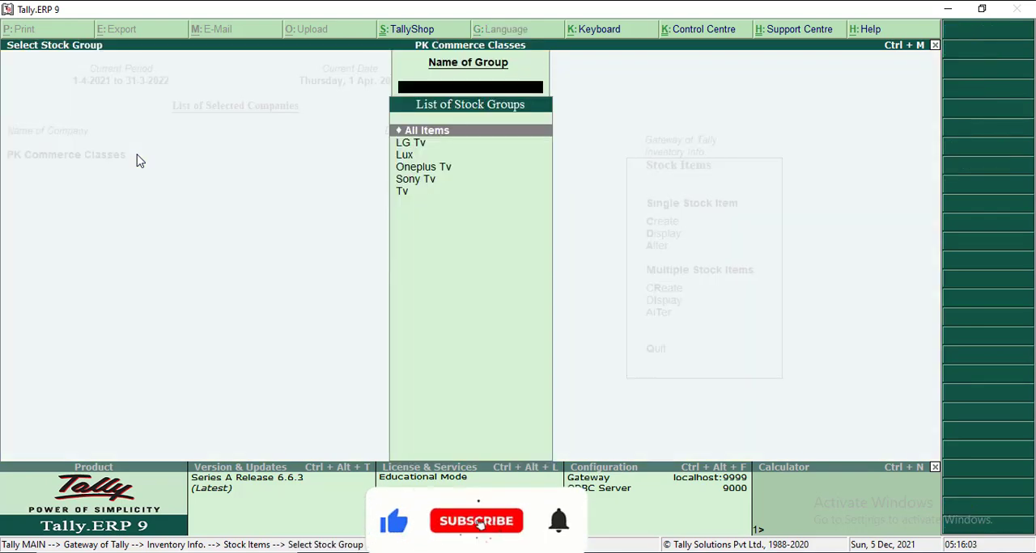
key(Escape)
key(Escape)
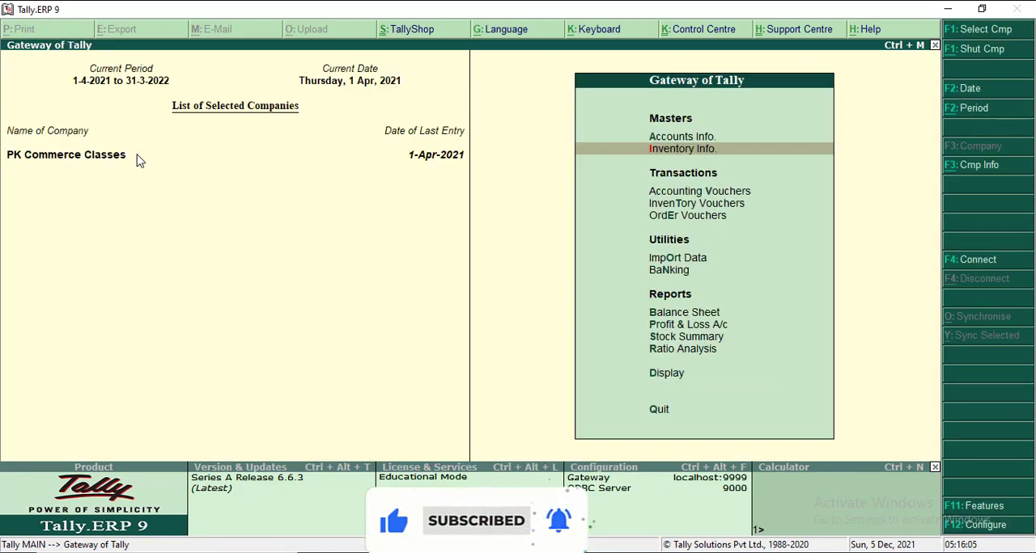
key(Return)
key(Down)
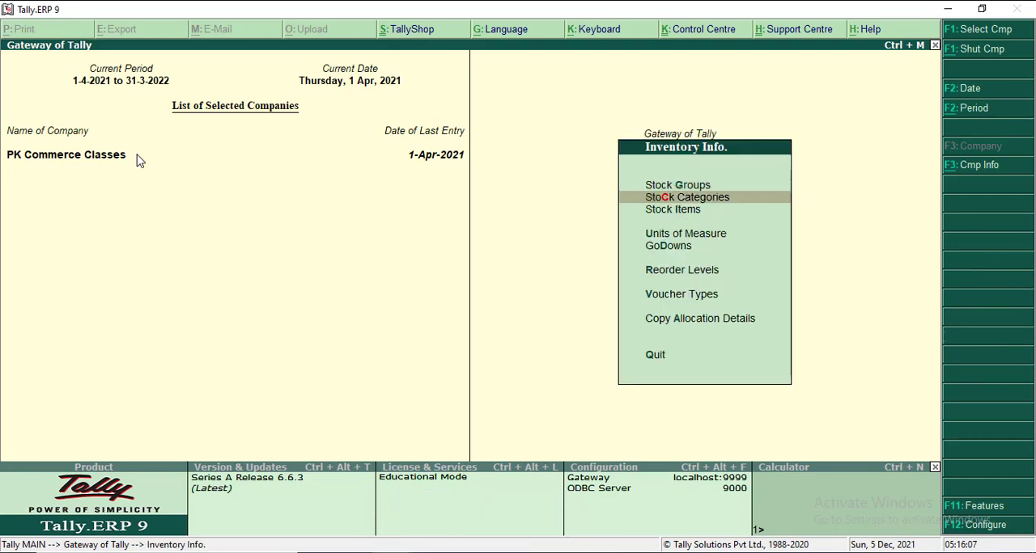
key(Down)
key(Return)
key(Down)
key(Down)
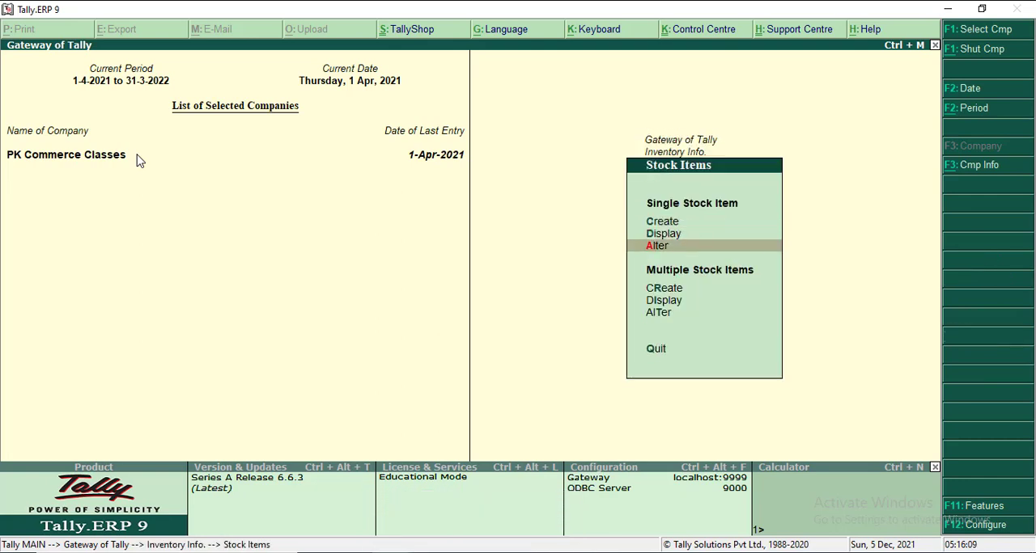
key(Down)
key(Down)
key(Down)
key(Return)
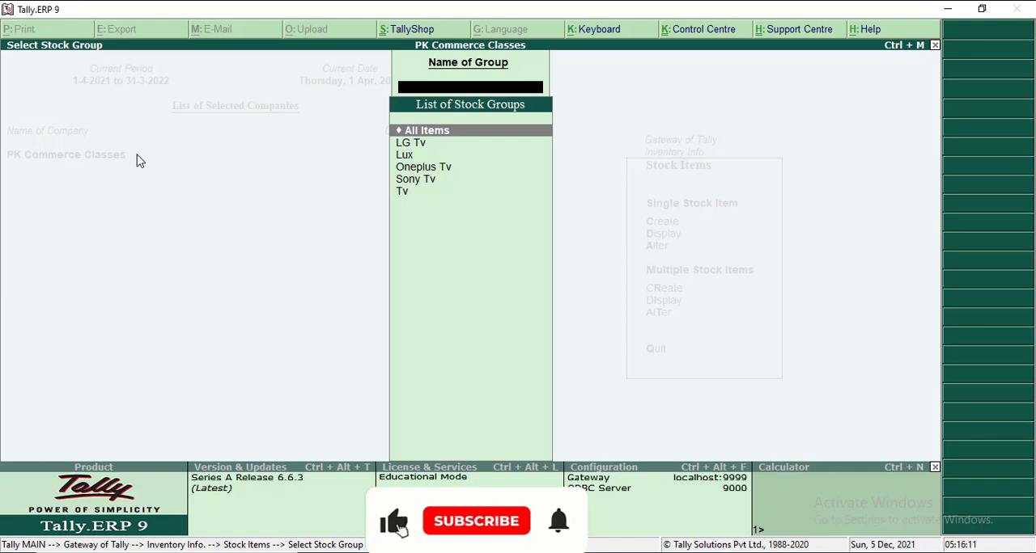
key(Escape)
key(Escape)
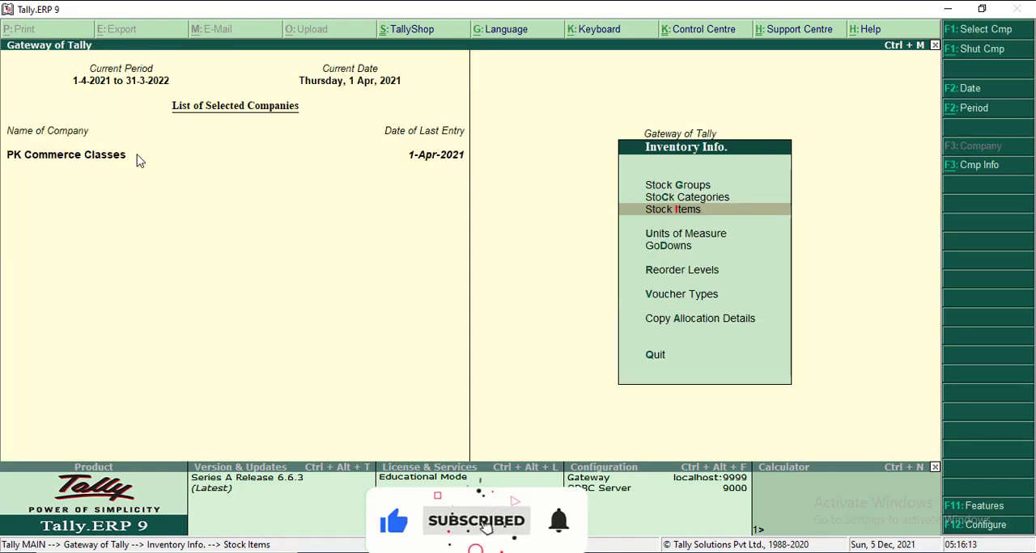
key(Escape)
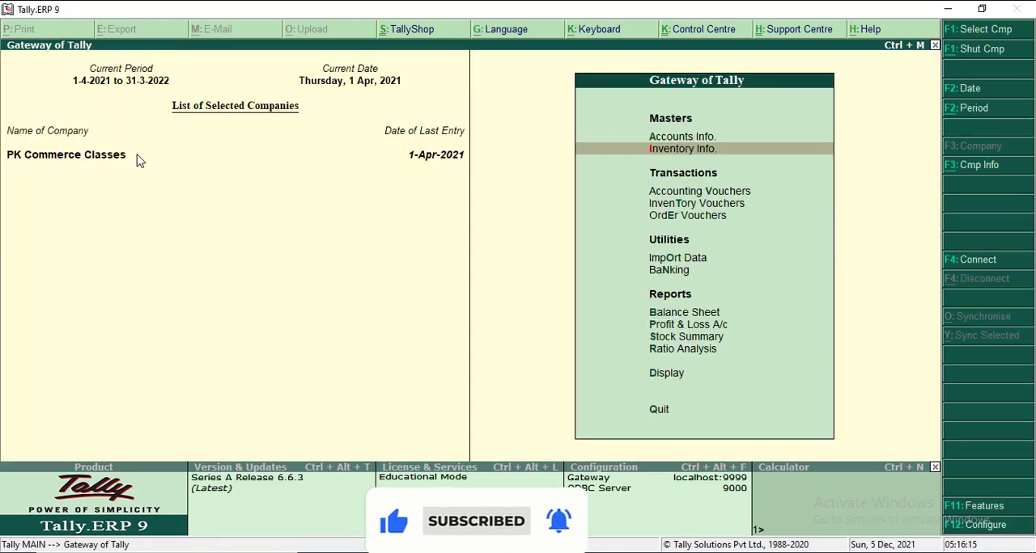
- Review the list of stock categories available for single-category alteration, and return to Inventory Info
key(Return)
key(Down)
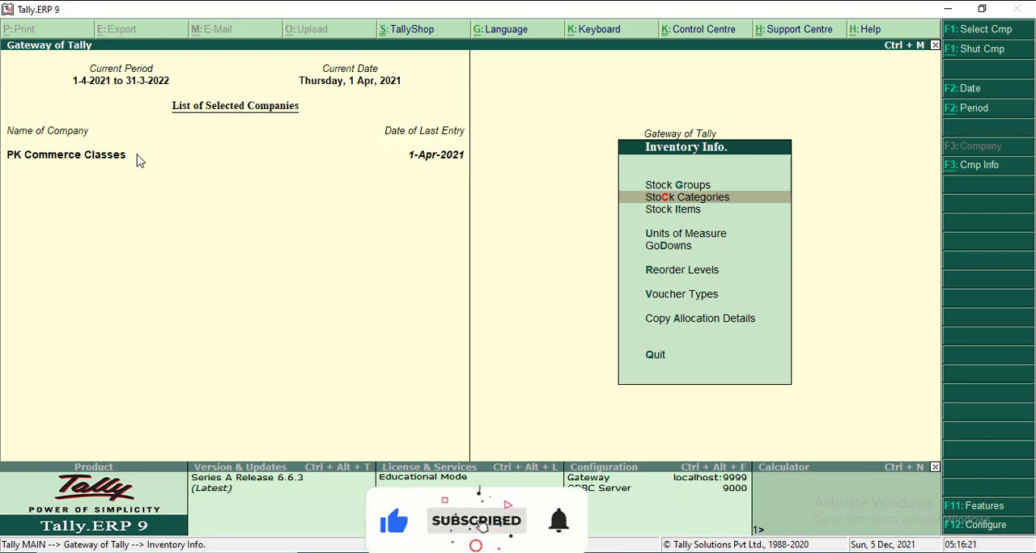
key(Return)
key(Down)
key(Down)
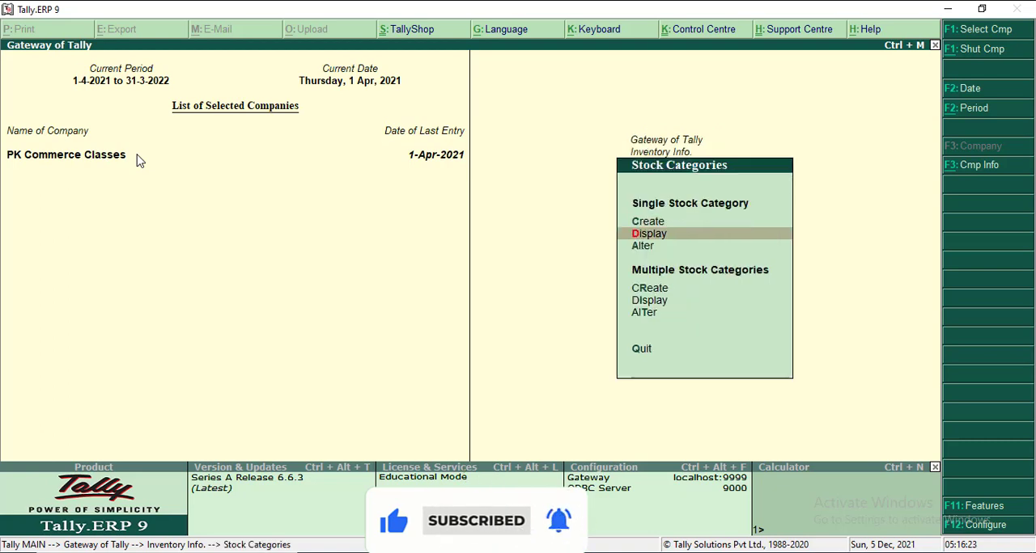
key(Return)
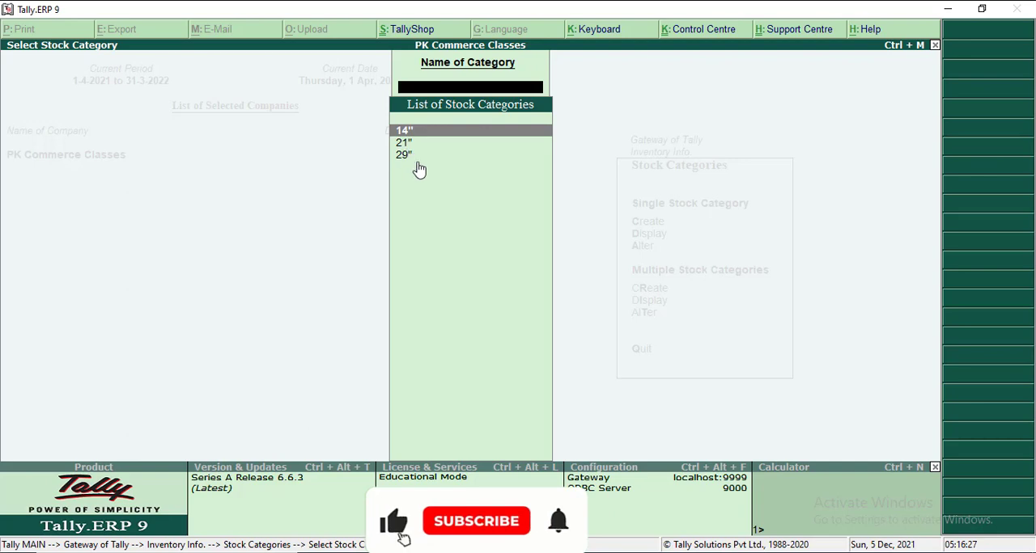
key(Escape)
key(Escape)
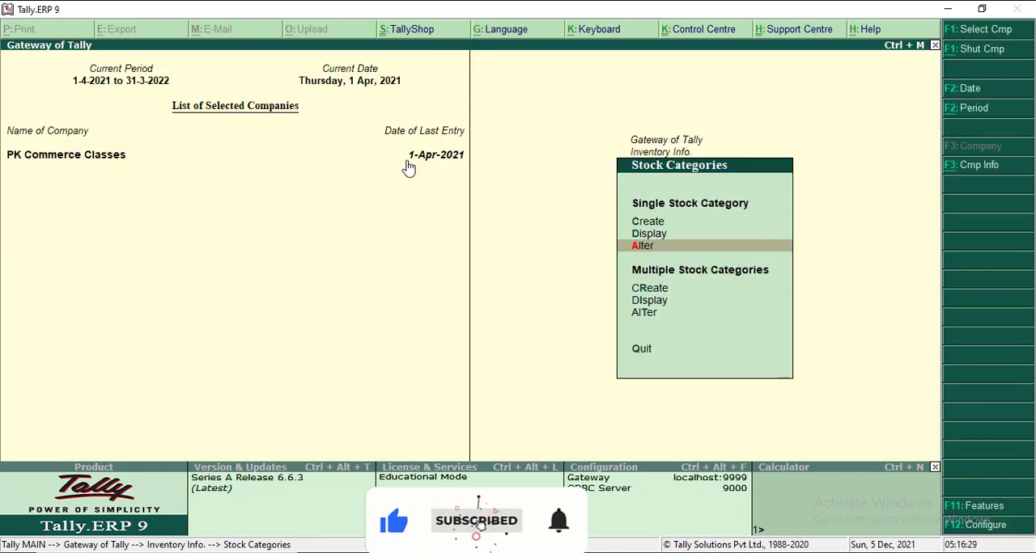
- Open multiple stock item alteration for All Items
key(Down)
key(Return)
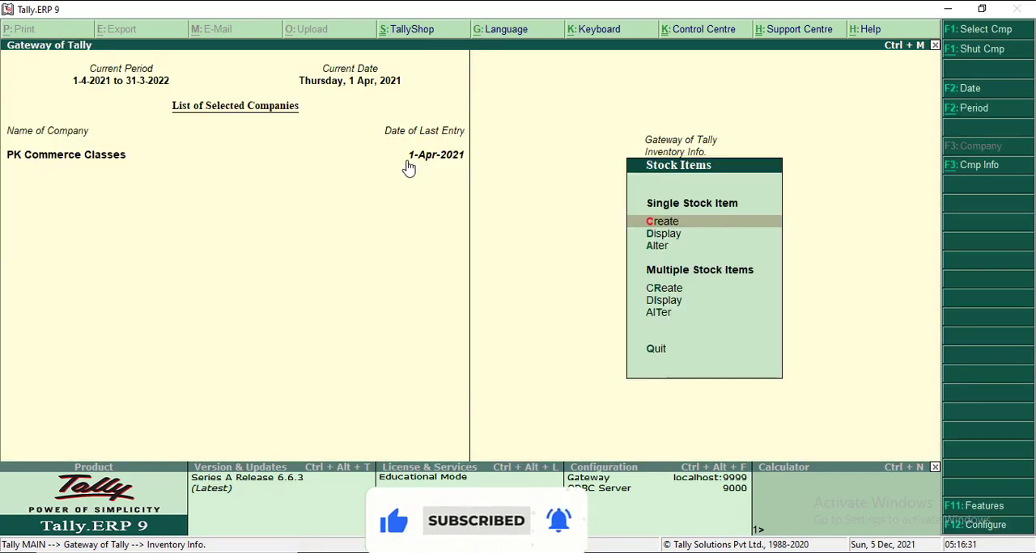
key(Down)
key(Down)
key(Down)
key(Down)
key(Down)
key(Return)
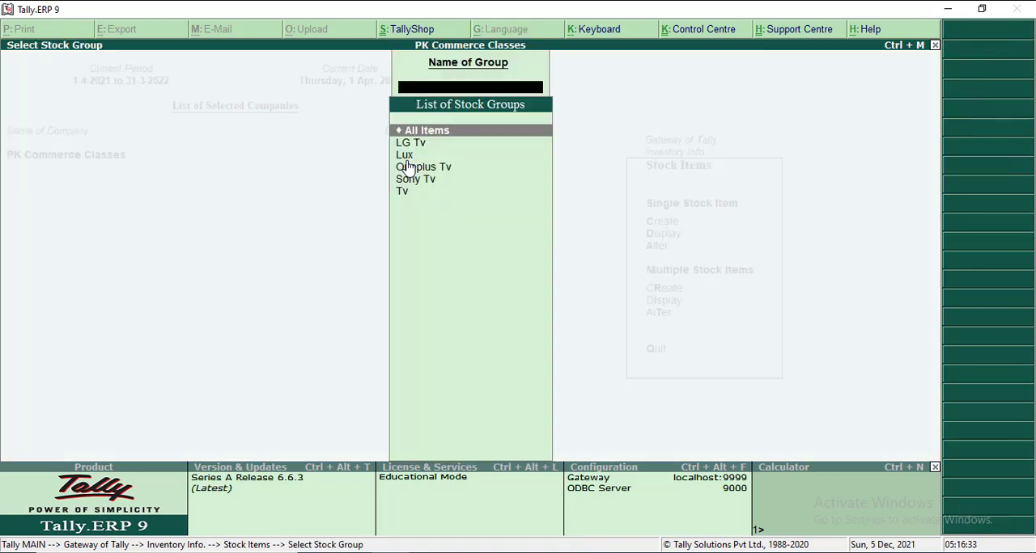
key(Return)
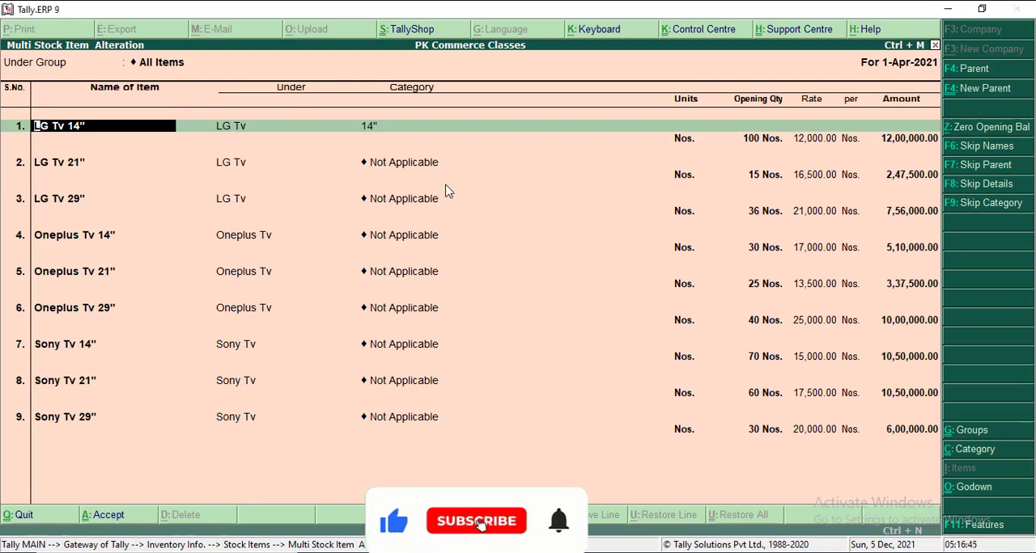
- Keep category 14" for LG Tv 14" and accept its existing units, opening balance and godown allocations
key(Return)
key(Return)
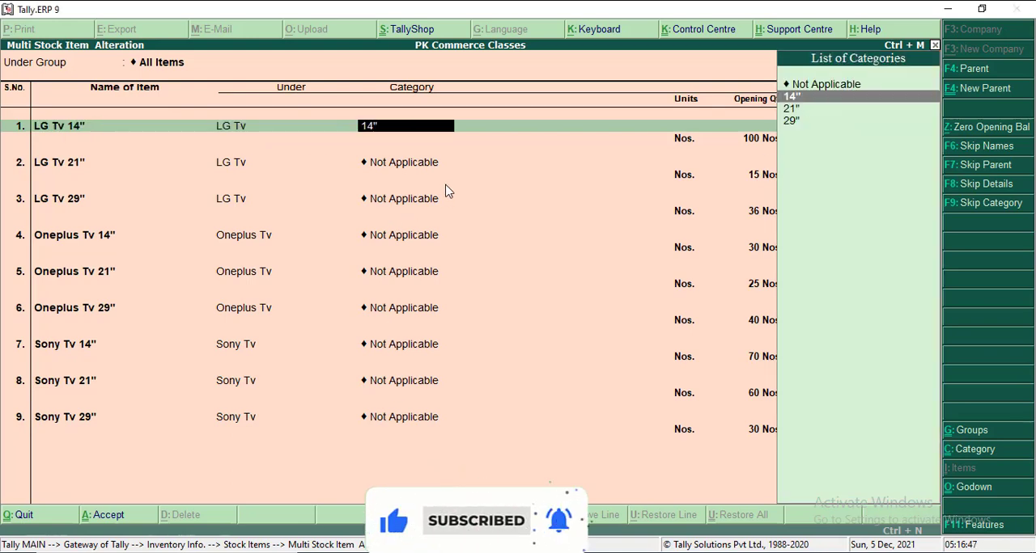
key(Return)
- Assign category 21" to LG Tv 21" and accept its existing units, opening balance and godown allocations
key(Return)
key(Return)
key(Return)
key(Return)
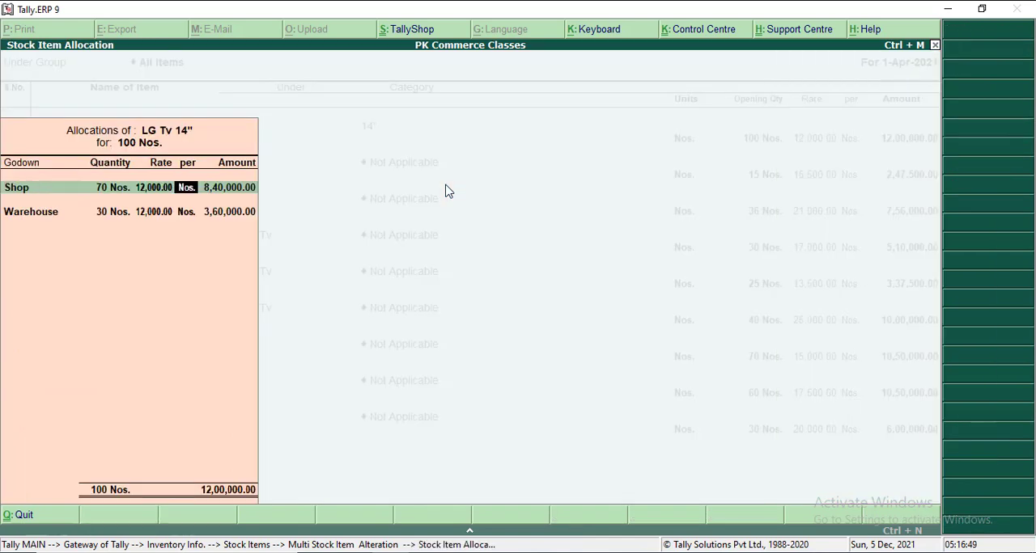
key(ctrl+a)
key(Return)
key(Return)
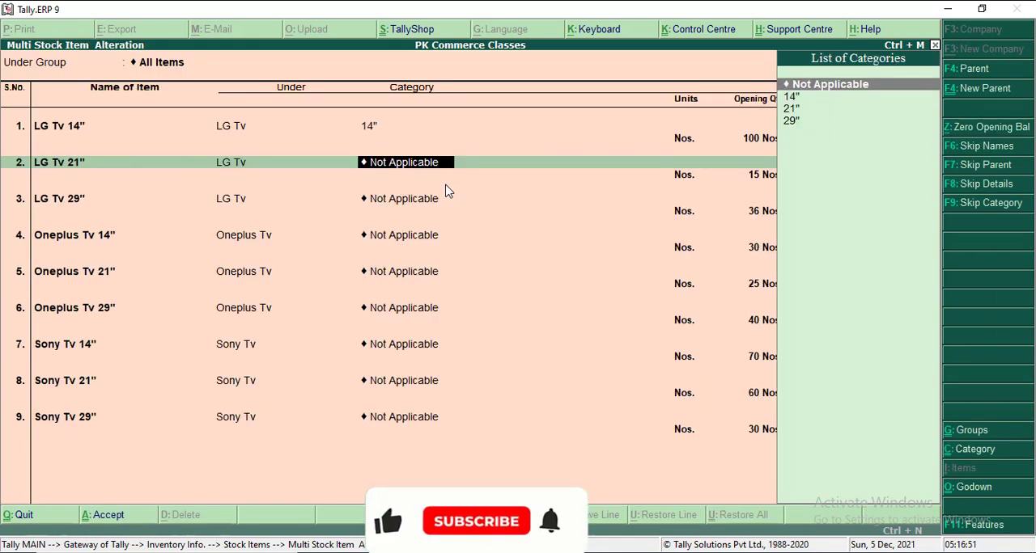
key(Down)
key(Down)
key(Return)
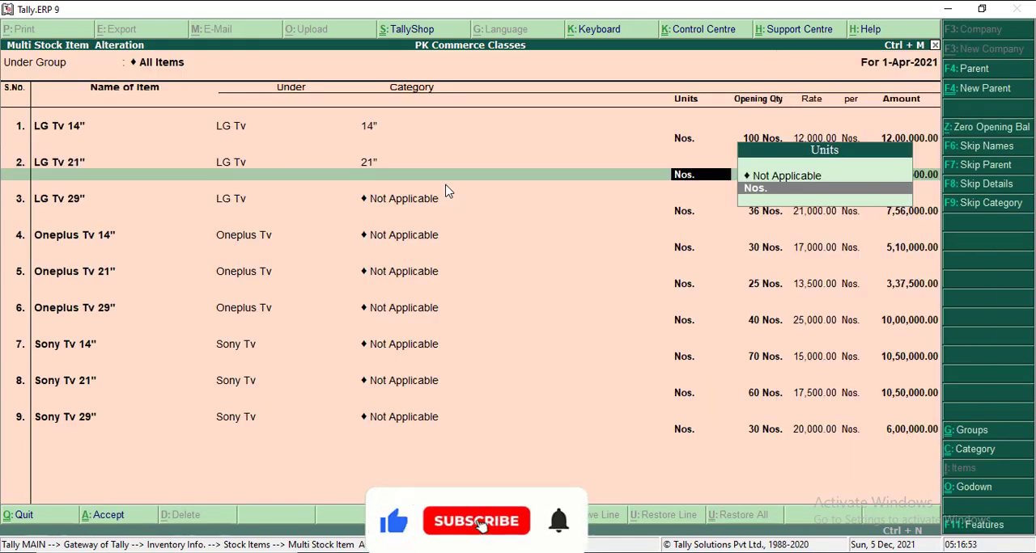
key(Return)
- Assign category 29" to LG Tv 29" and accept its existing godown allocations
key(Return)
key(Return)
key(Return)
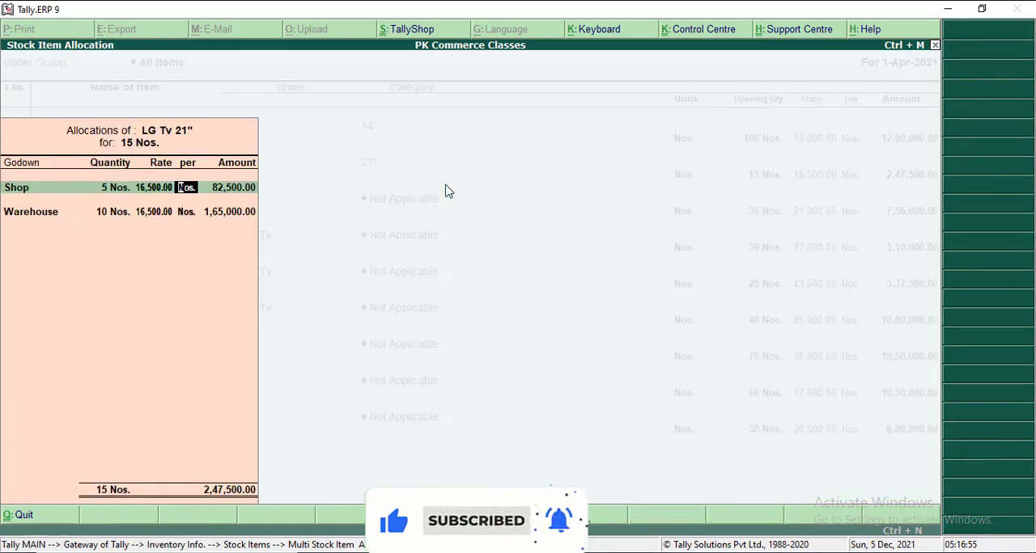
key(ctrl+a)
key(Return)
key(Return)
key(Down)
key(Down)
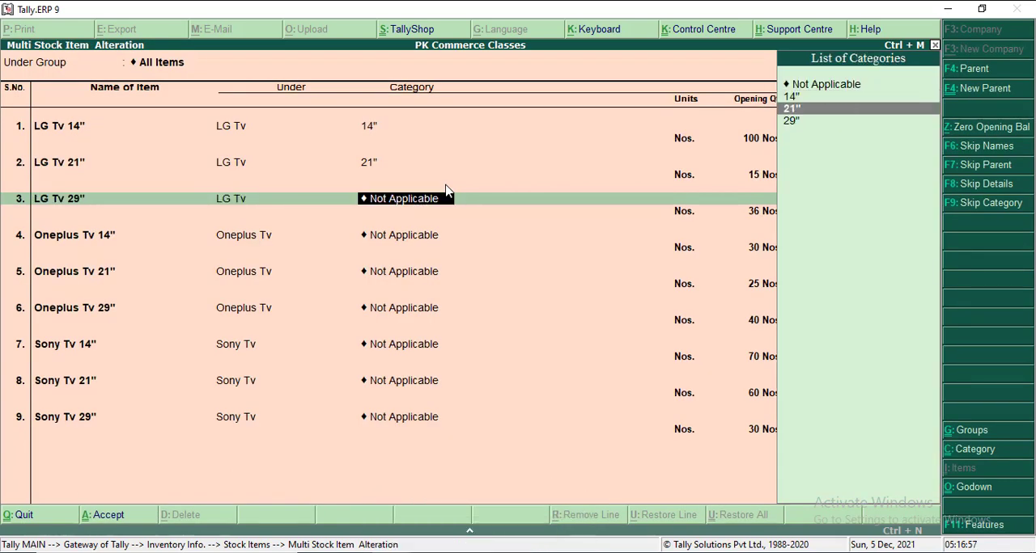
key(Down)
- Assign category 14" to Oneplus Tv 14" and accept its existing Warehouse and Shop allocations
key(Return)
key(Return)
key(Return)
key(Return)
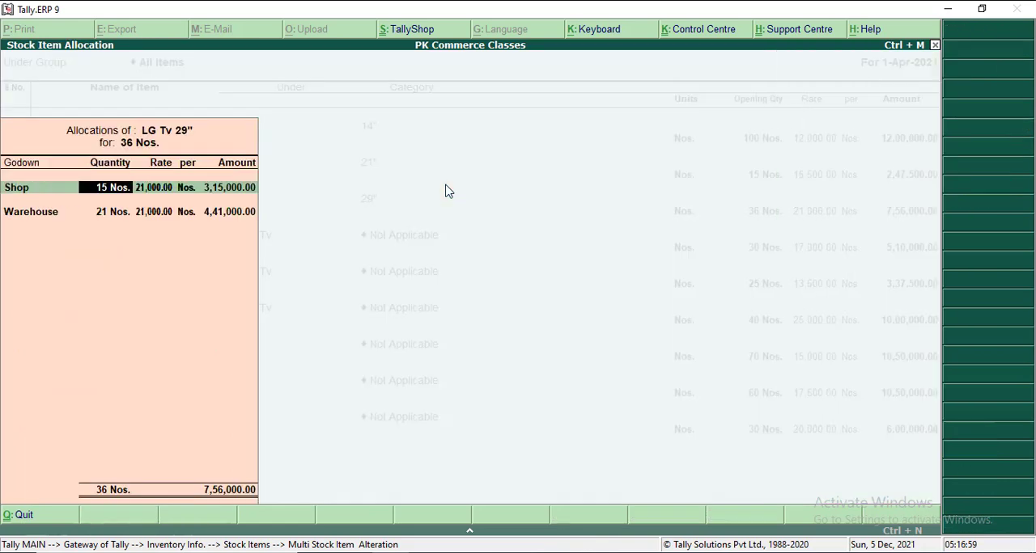
key(ctrl+a)
key(Return)
key(Return)
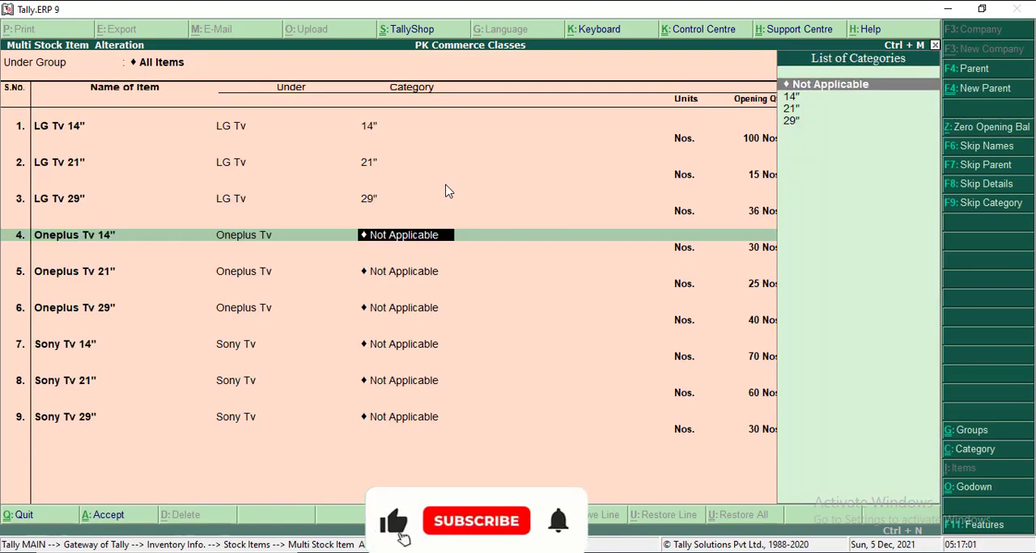
text(1)
key(Return)
- Assign category 21" to Oneplus Tv 21" and accept its existing opening balance and godown allocations
key(Return)
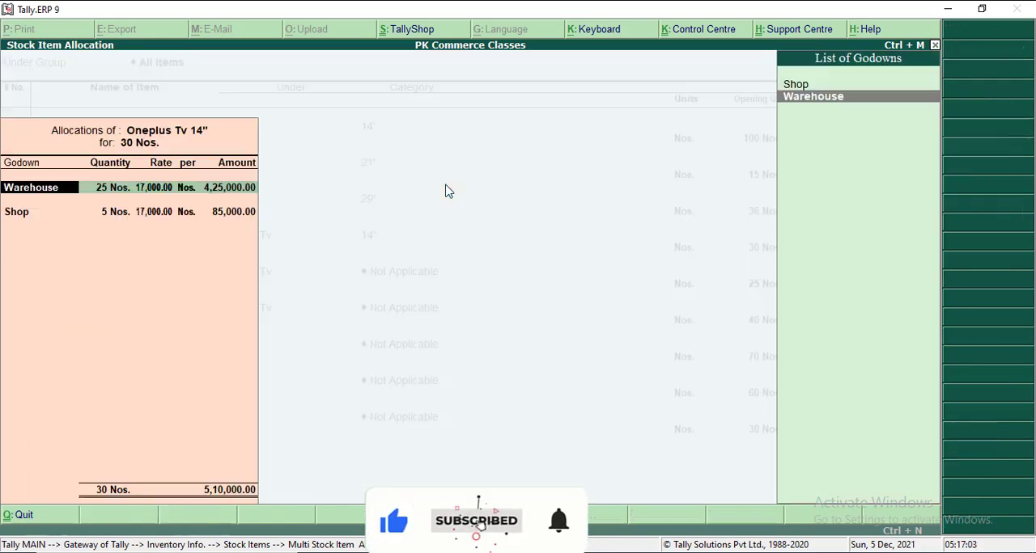
key(Return)
key(Return)
key(ctrl+a)
key(Return)
key(Return)
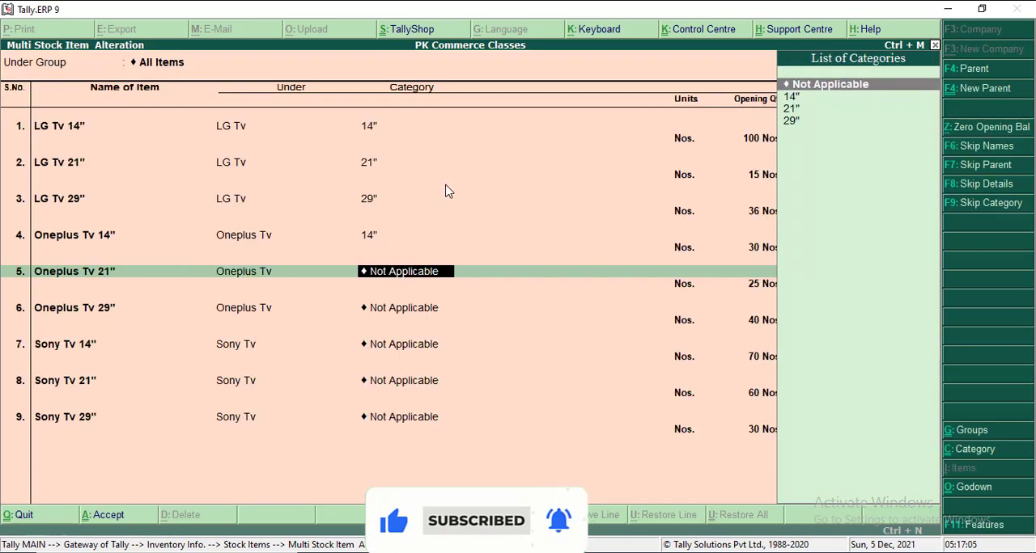
key(Down)
key(Down)
key(Return)
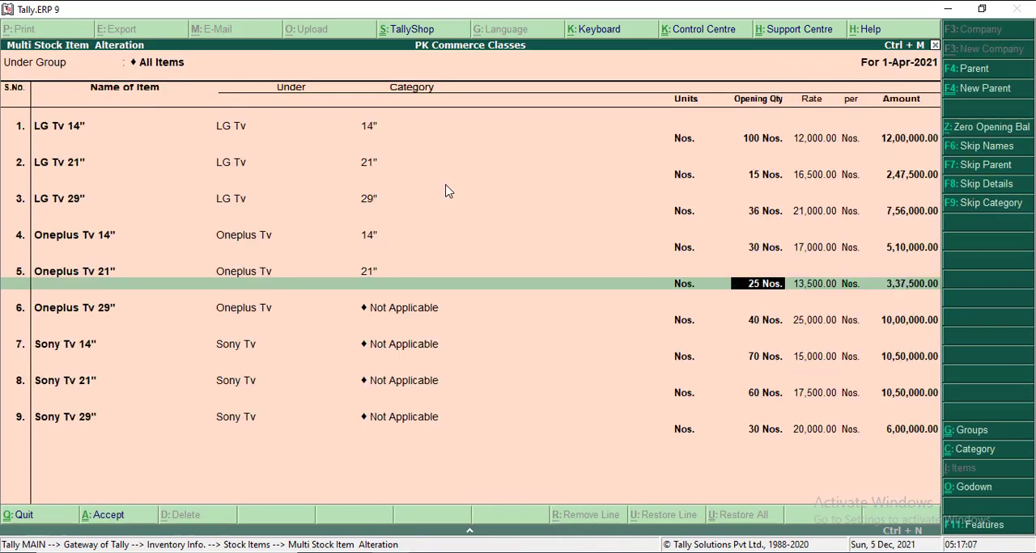
- Assign category 29" to Oneplus Tv 29", keeping its group, units and godown allocations
key(Return)
key(Return)
key(ctrl+a)
key(Return)
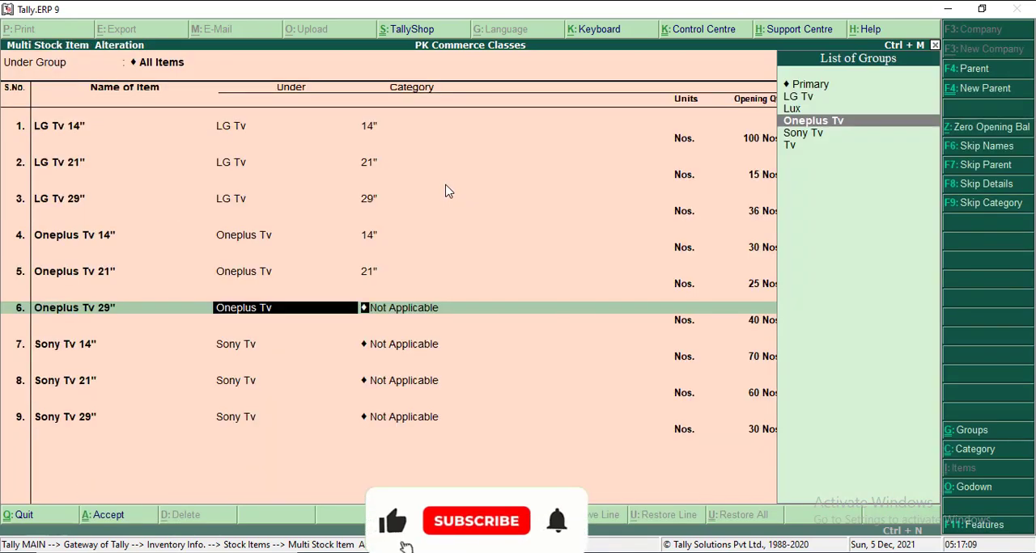
key(Return)
key(Down)
key(Down)
key(Down)
key(Return)
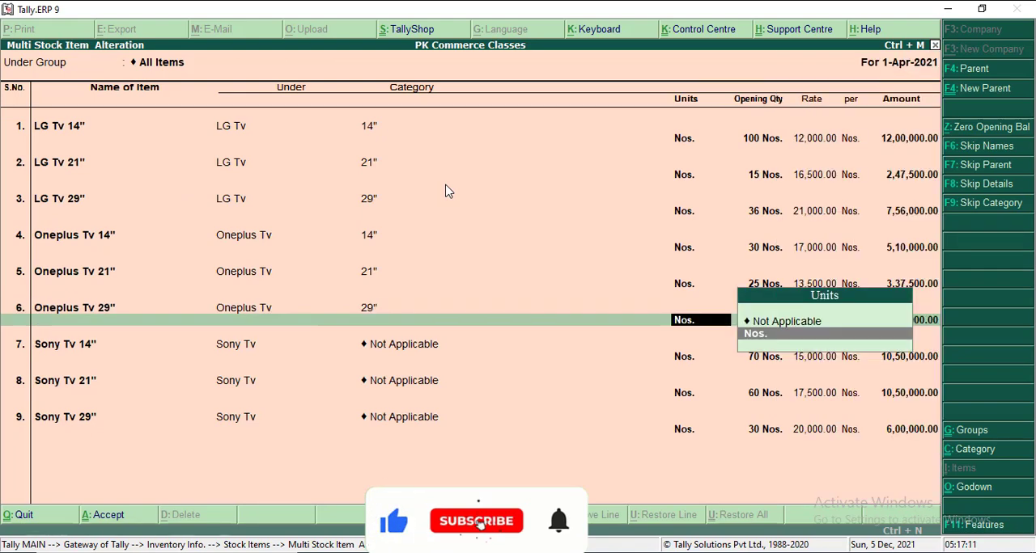
key(Return)
key(ctrl+a)
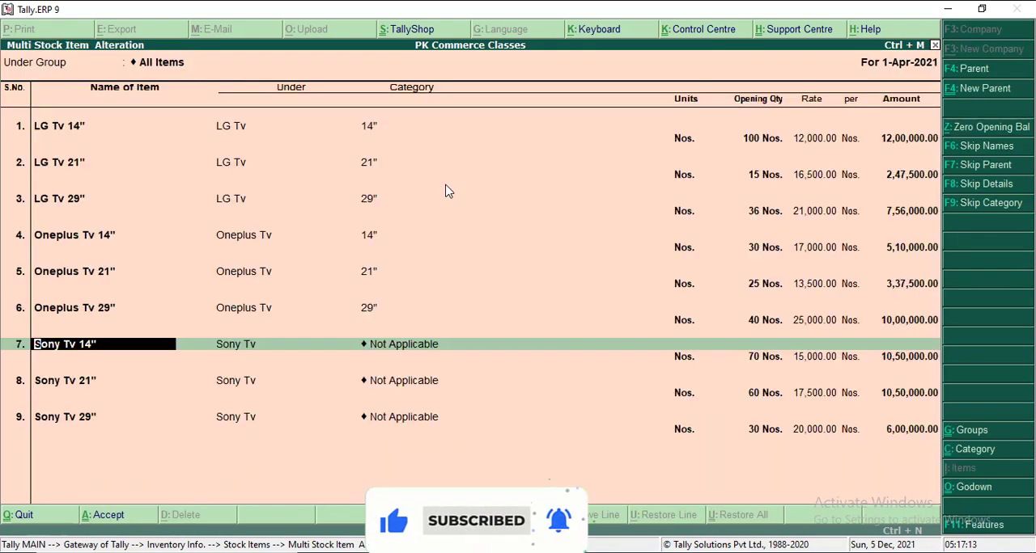
- Assign category 14" to Sony Tv 14" and accept its existing godown allocations
key(Return)
key(Return)
key(Down)
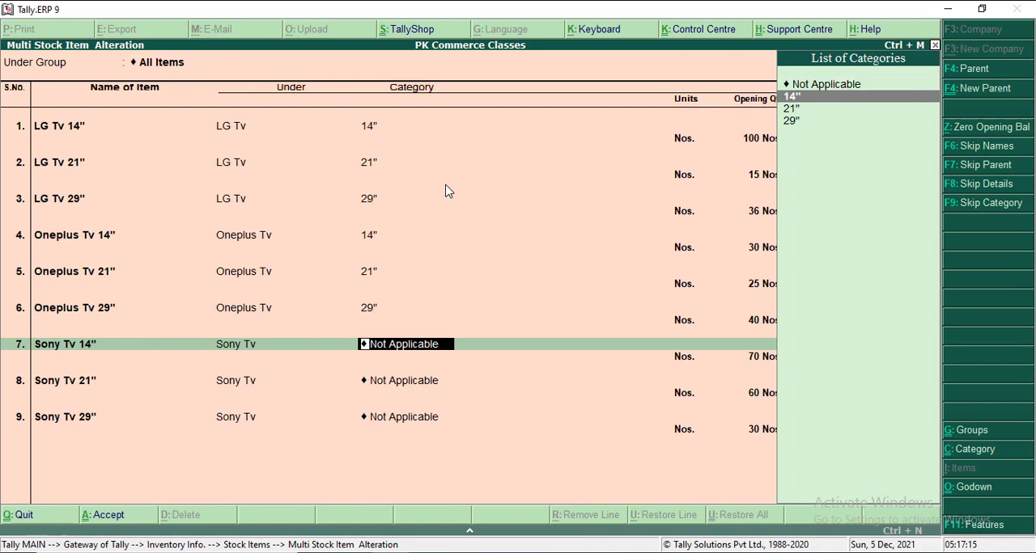
key(Return)
key(Return)
key(ctrl+a)
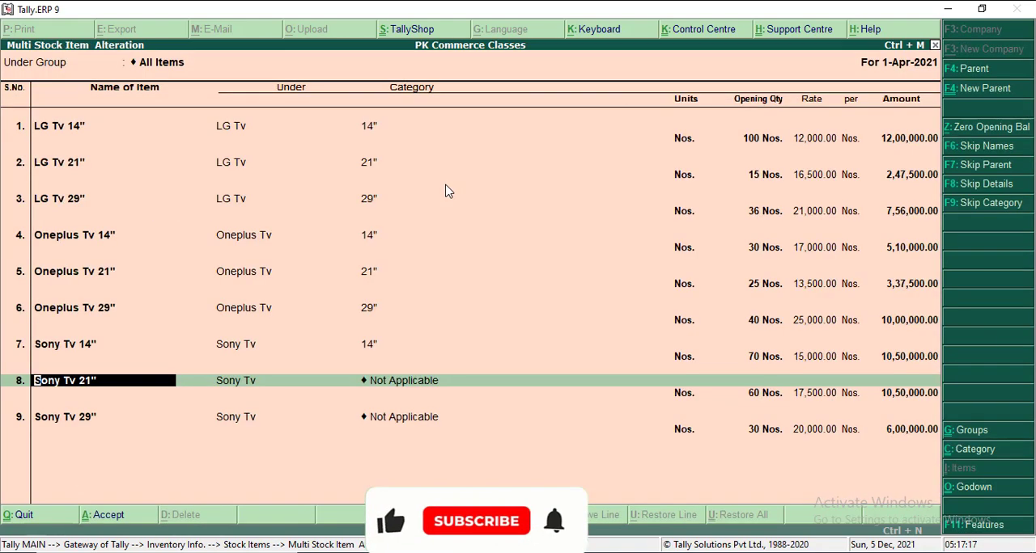
- Assign category 21" to Sony Tv 21", keeping its units and godown allocations
key(Return)
key(Return)
key(Down)
key(Down)
key(Return)
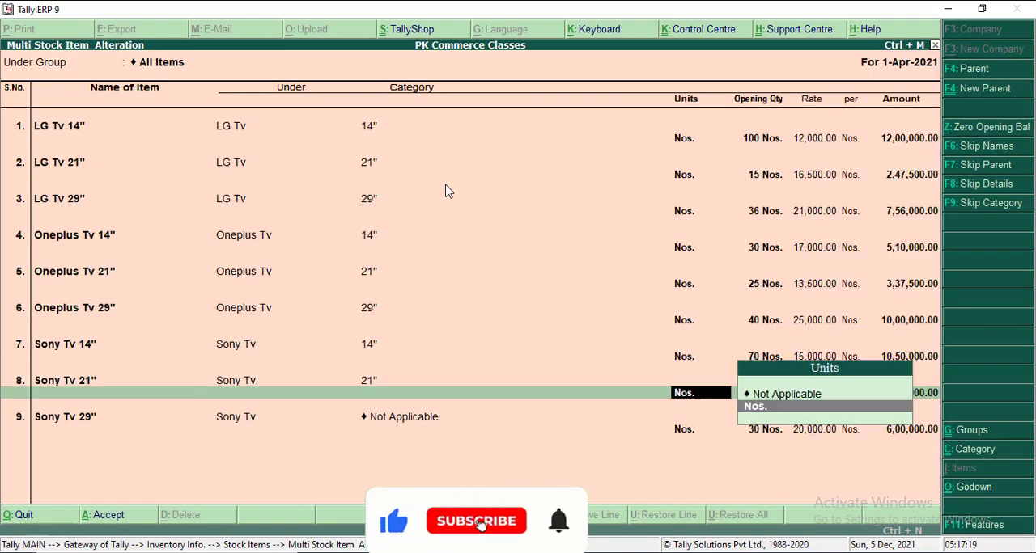
key(Return)
key(ctrl+a)
- Assign category 29" to Sony Tv 29", keep its godown allocations, and save the multiple stock item alteration
key(Return)
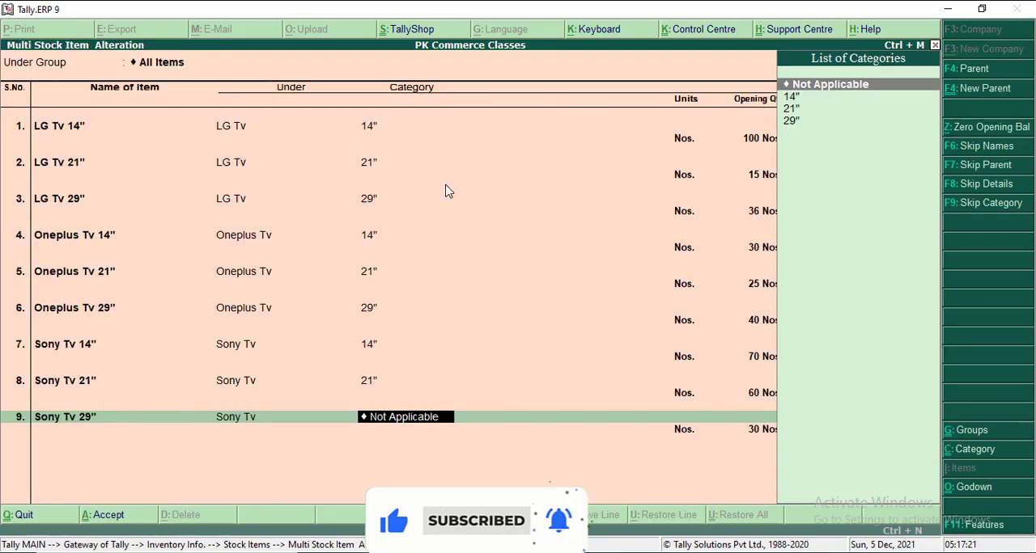
key(Down)
key(Down)
key(Down)
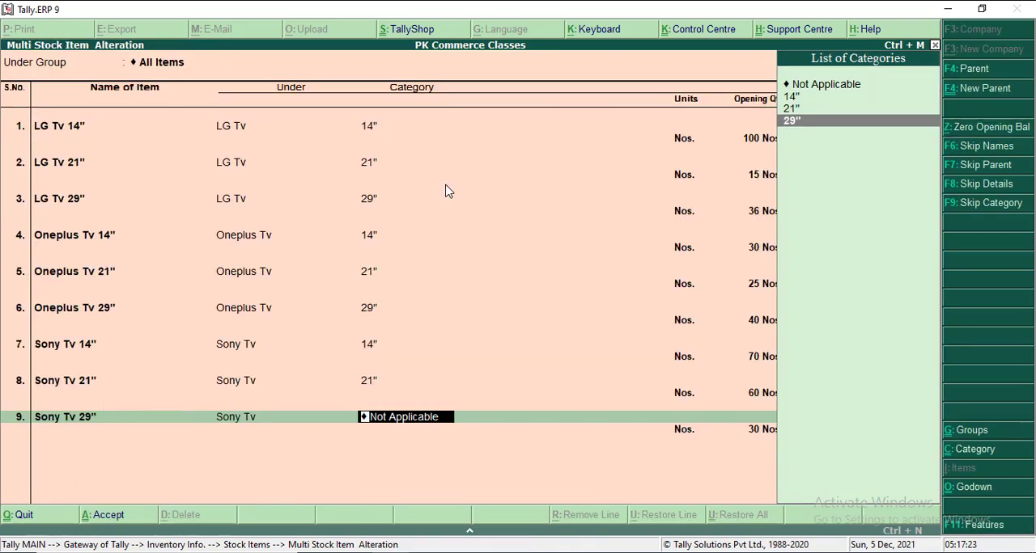
key(Return)
key(Return)
key(Return)
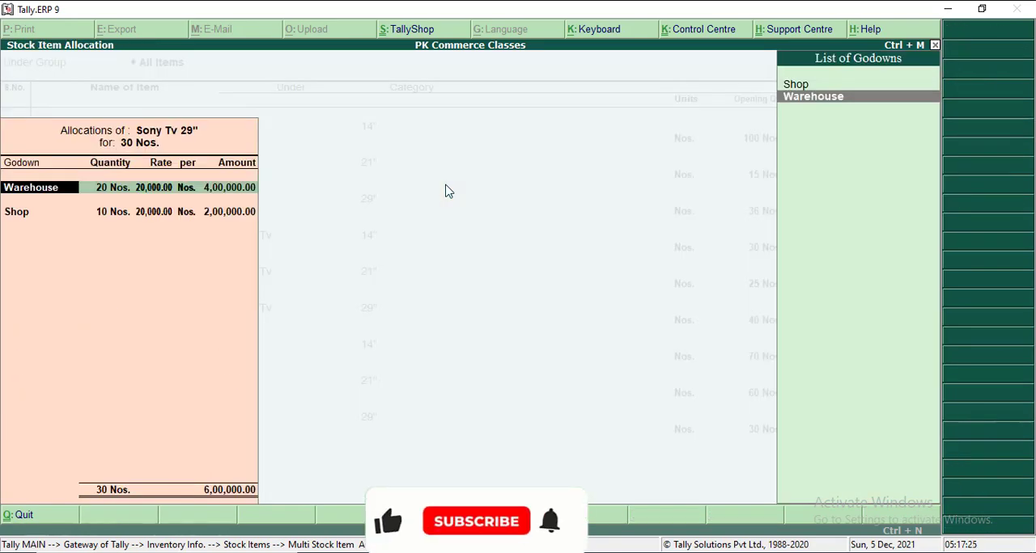
key(ctrl+a)
key(Return)
key(y)
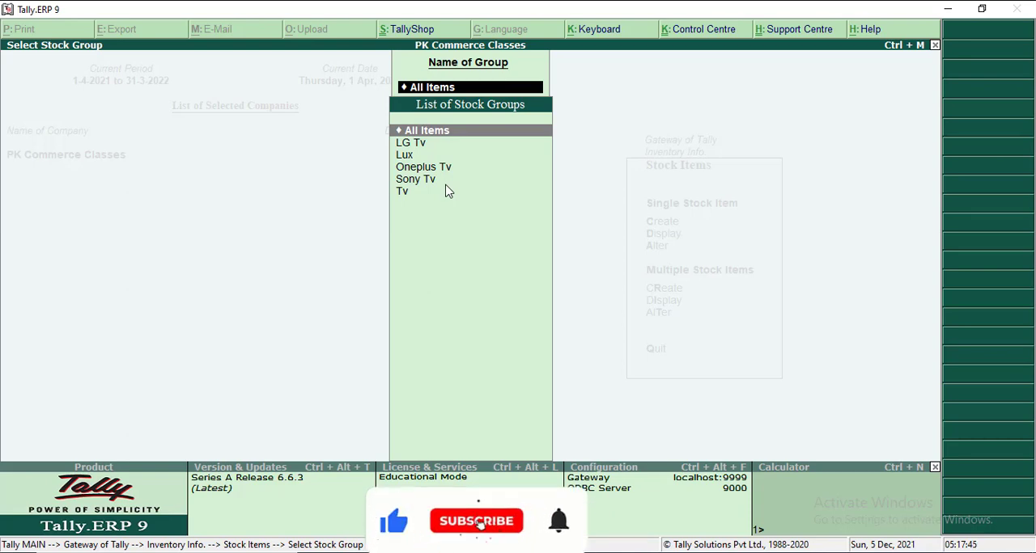
- Leave stock item alteration, return to the Gateway of Tally, and open the Stock Summary report
key(Escape)
key(Escape)
key(Escape)
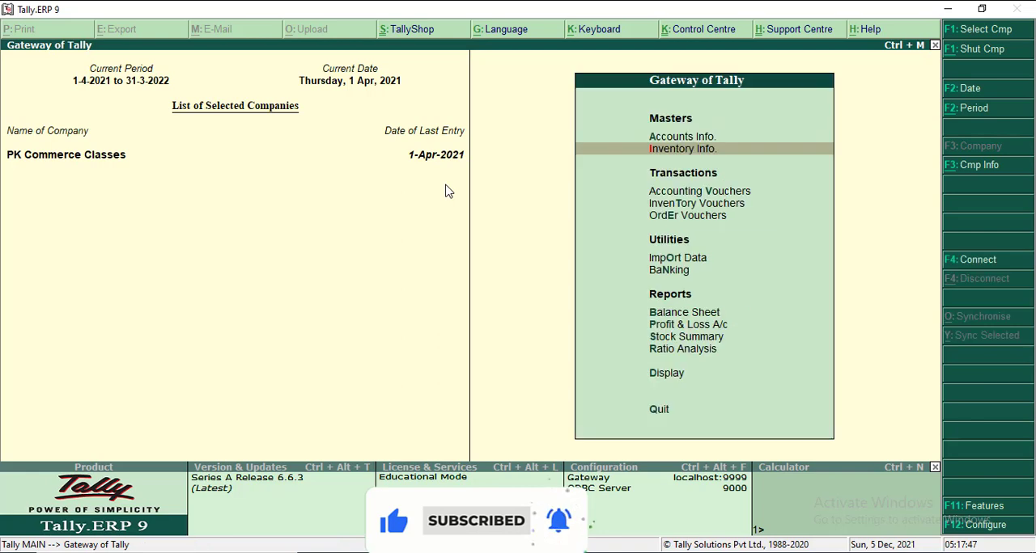
key(Down)
key(Down)
key(Down)
key(Down)
key(Down)
key(Down)
key(Down)
key(Down)
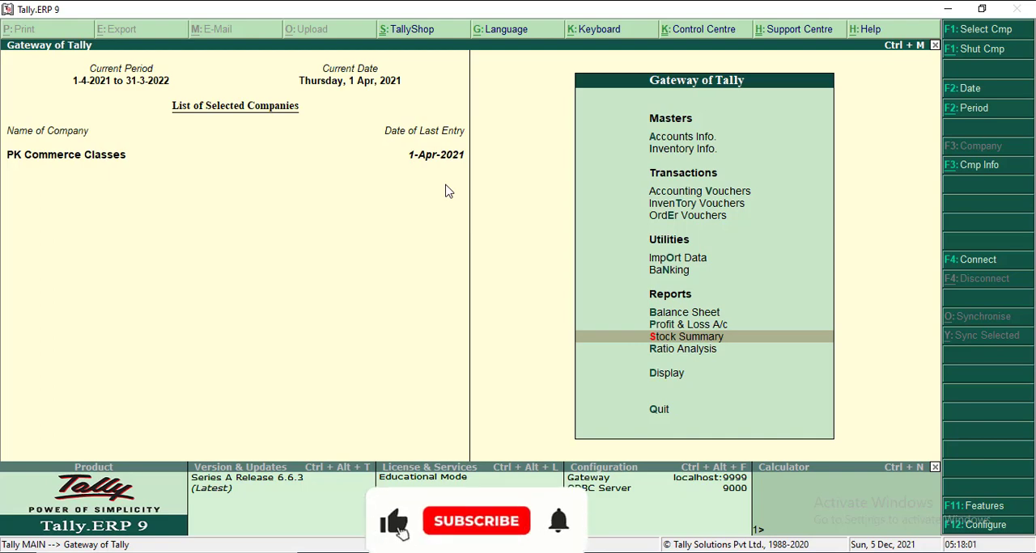
key(Return)
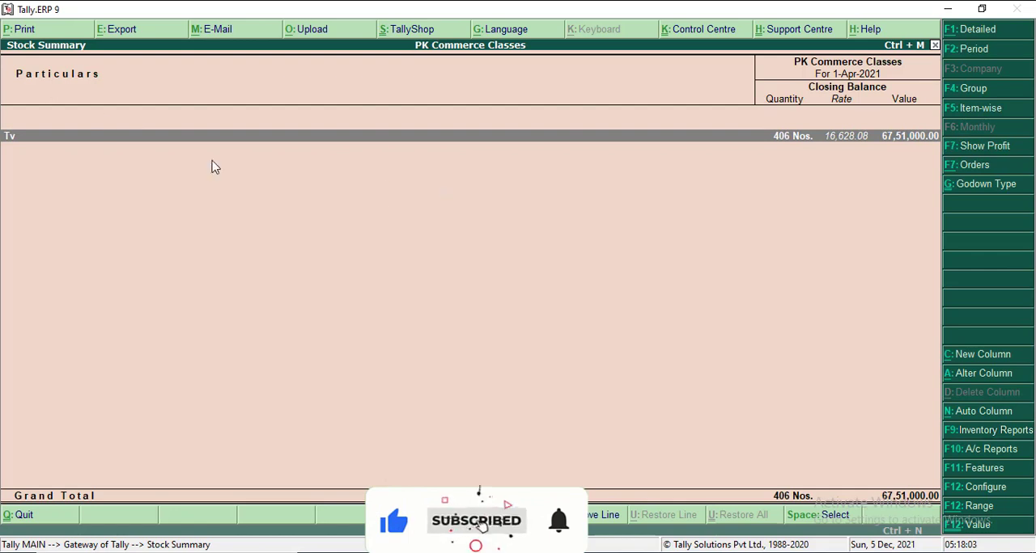
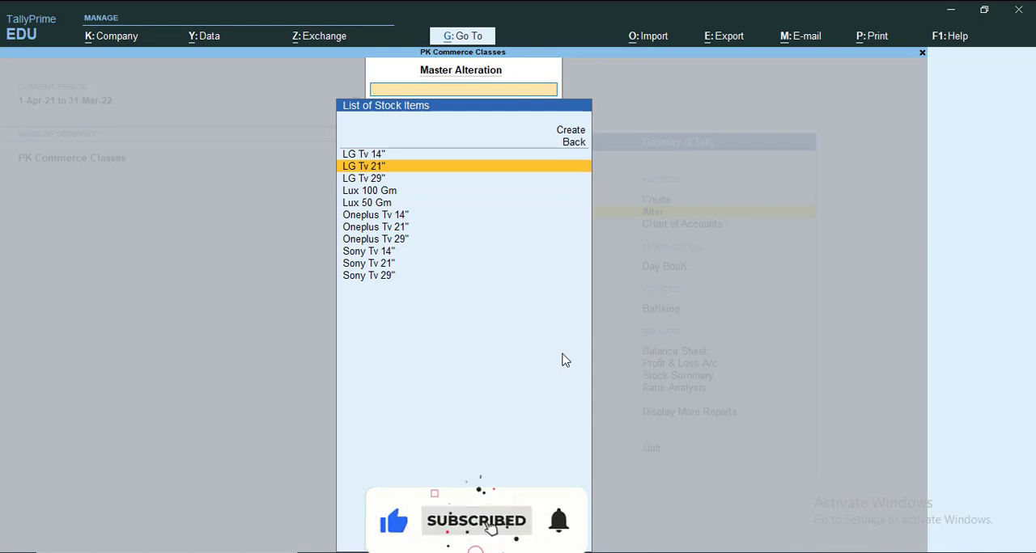
- Leave the stock item alteration list and return to the Gateway of Tally
key(Escape)
key(Escape)
key(Escape)
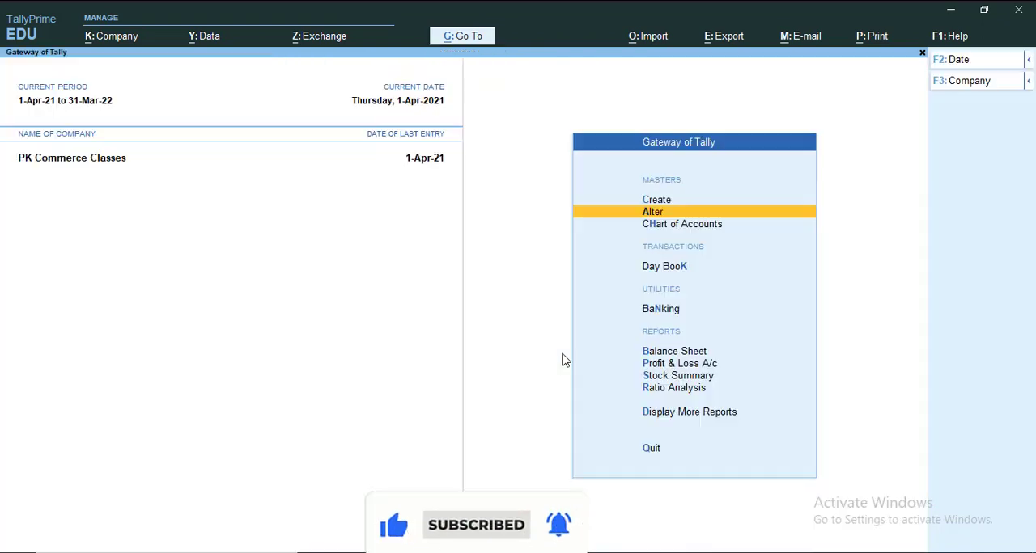
key(Escape)
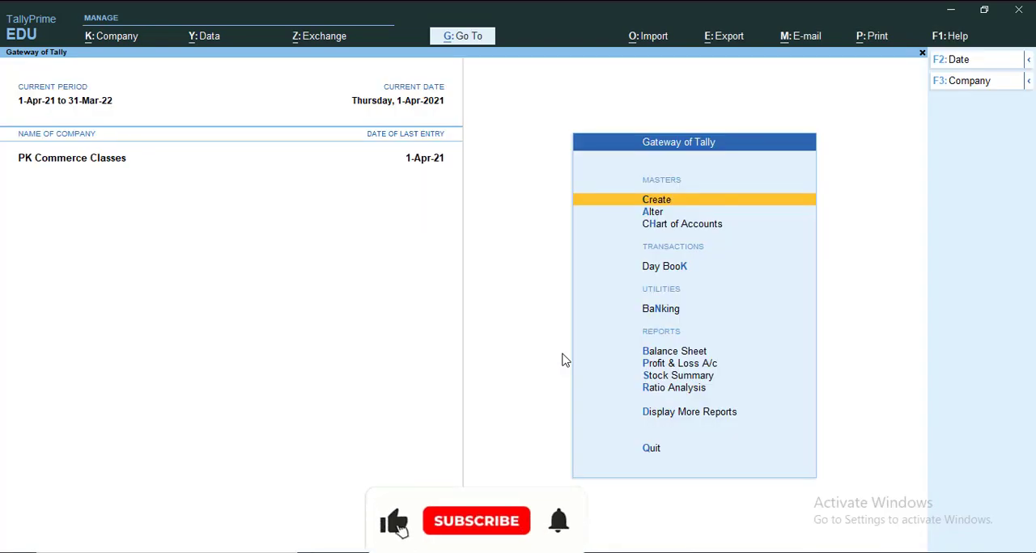
- View the blank Stock Category creation form, quit it without creating a category, and return to the Gateway of Tally
click(654, 207)
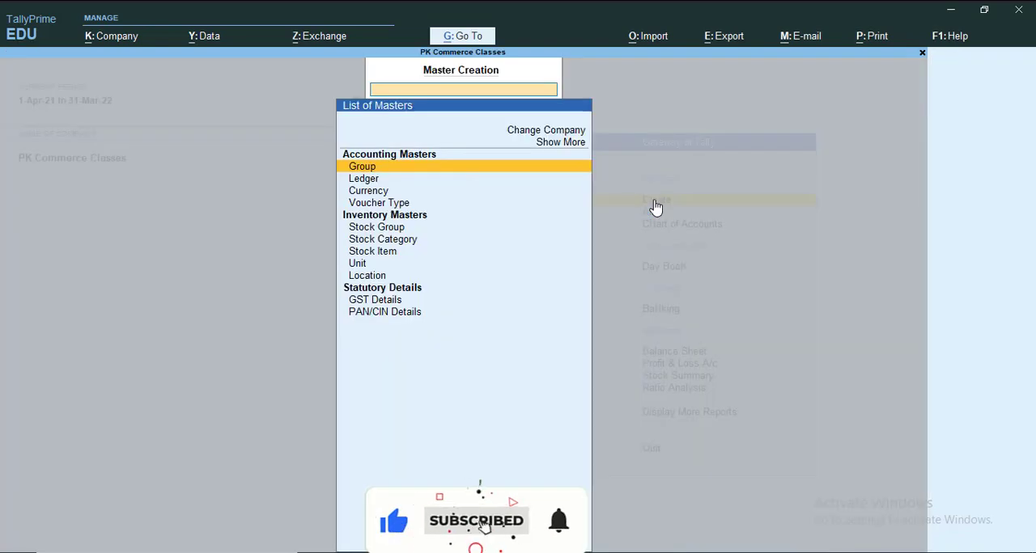
key(Down)
key(Down)
key(Down)
key(Down)
key(Down)
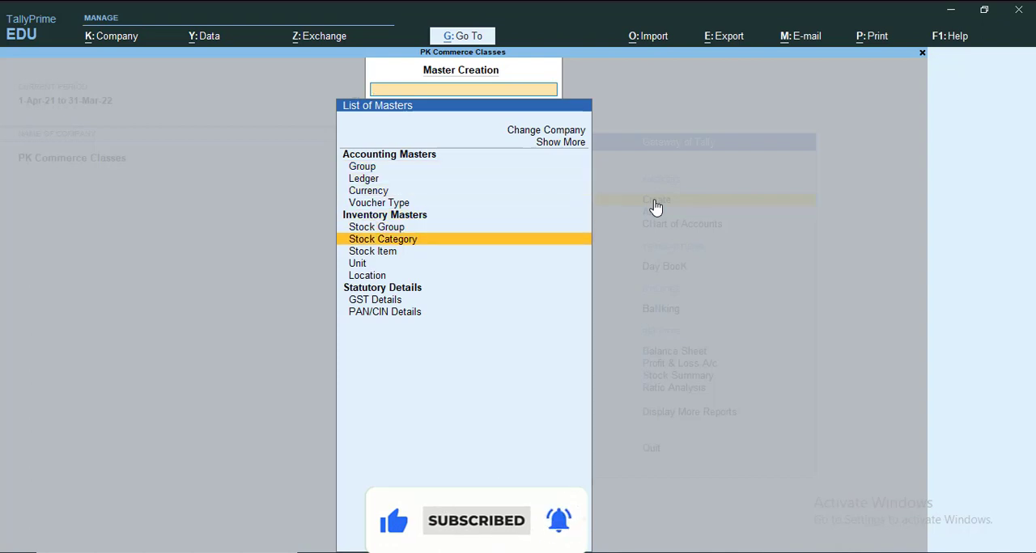
key(Return)
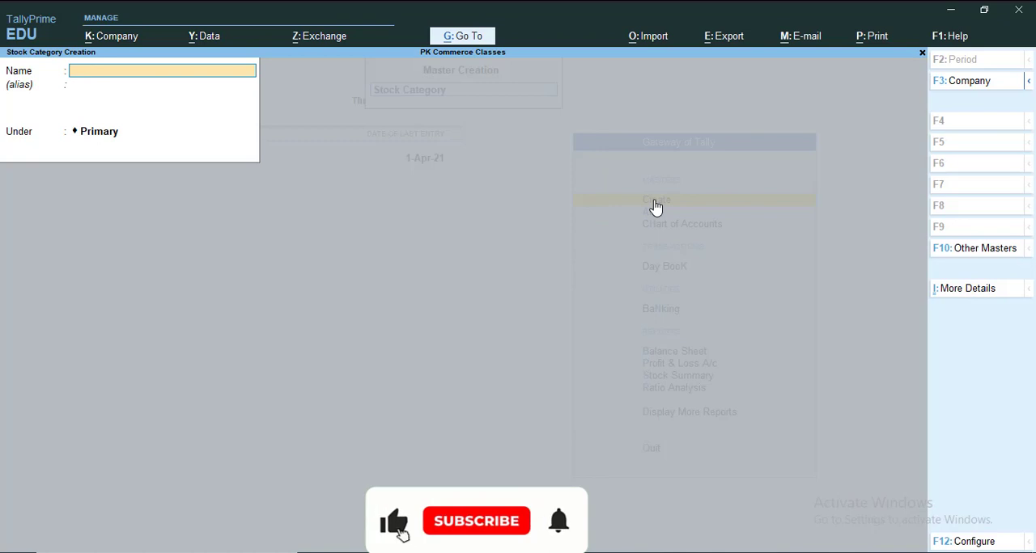
key(Escape)
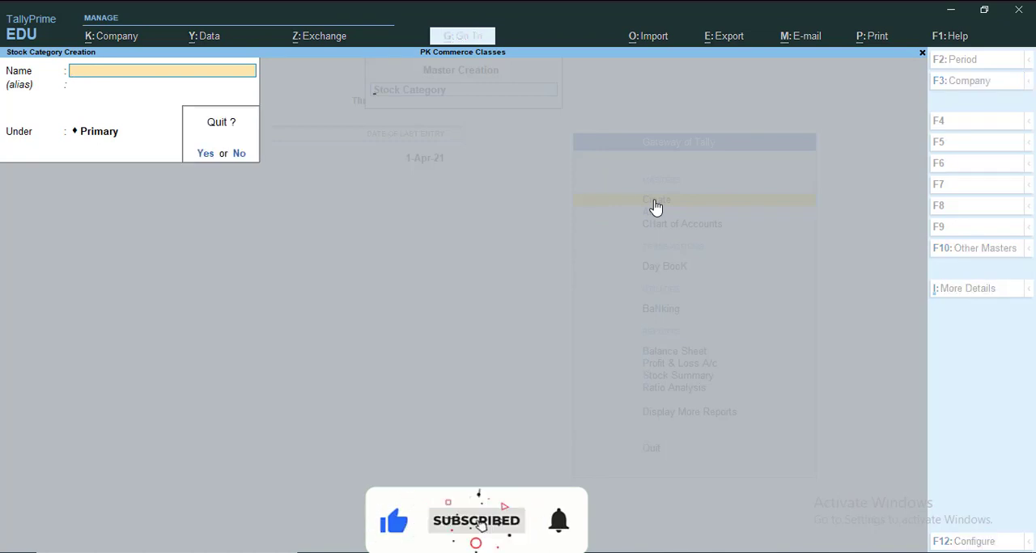
key(y)
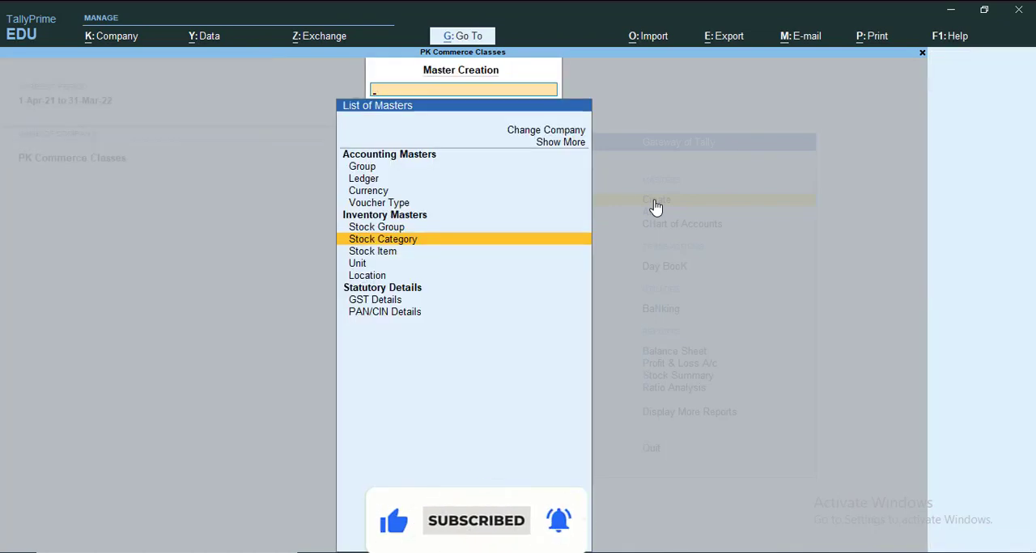
key(Escape)
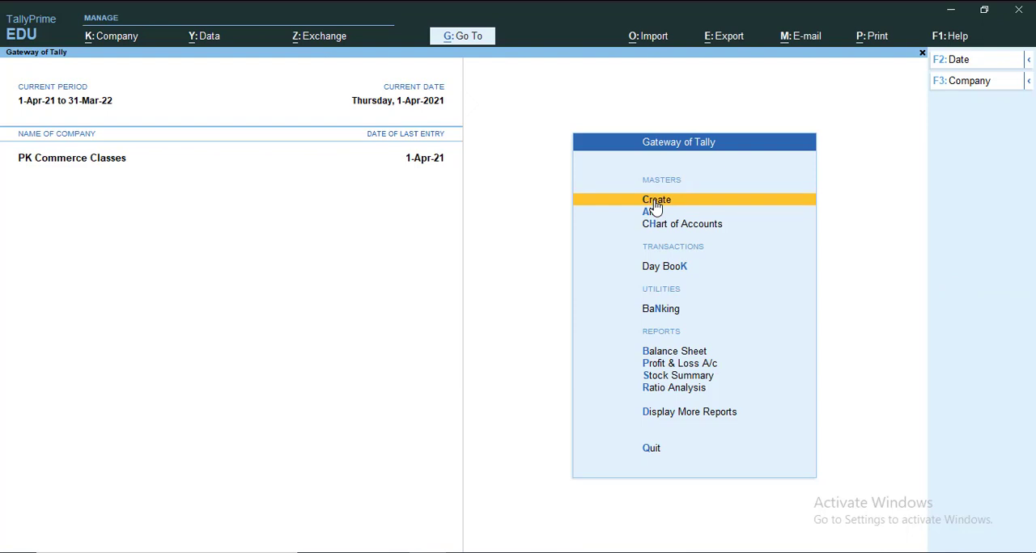
- Open the stock item LG Tv 14" for alteration
click(656, 210)
key(Down)
key(Down)
key(Down)
key(Down)
key(Down)
key(Down)
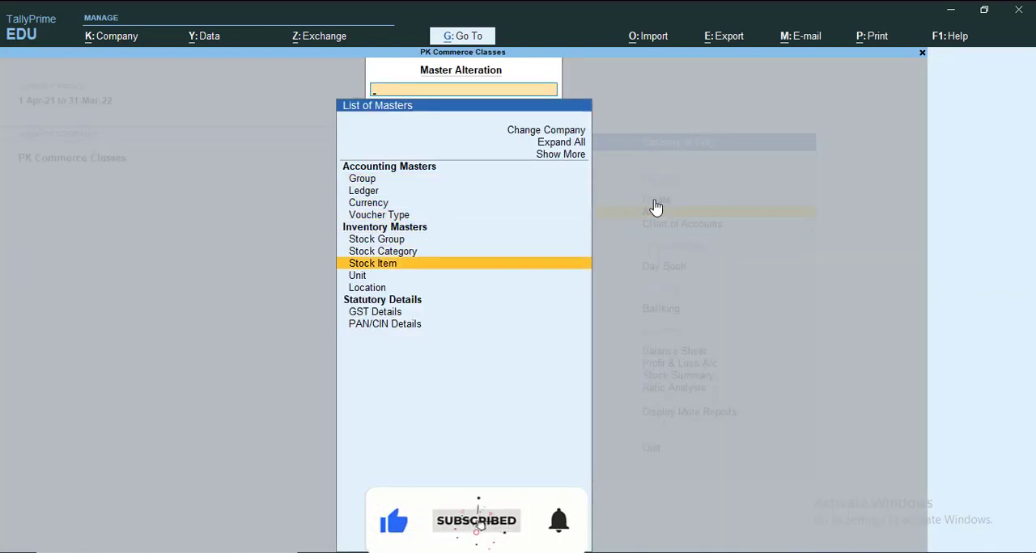
key(Return)
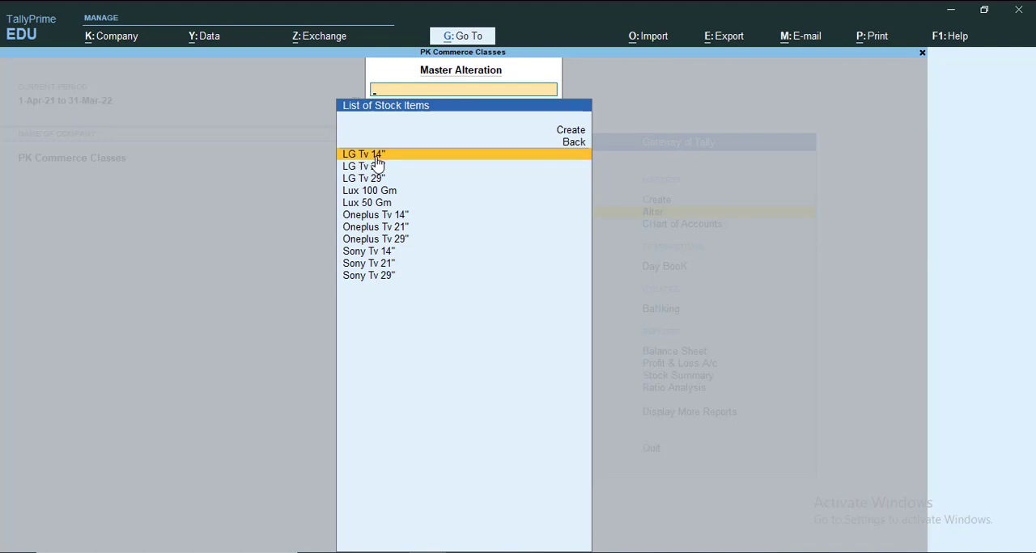
key(Return)
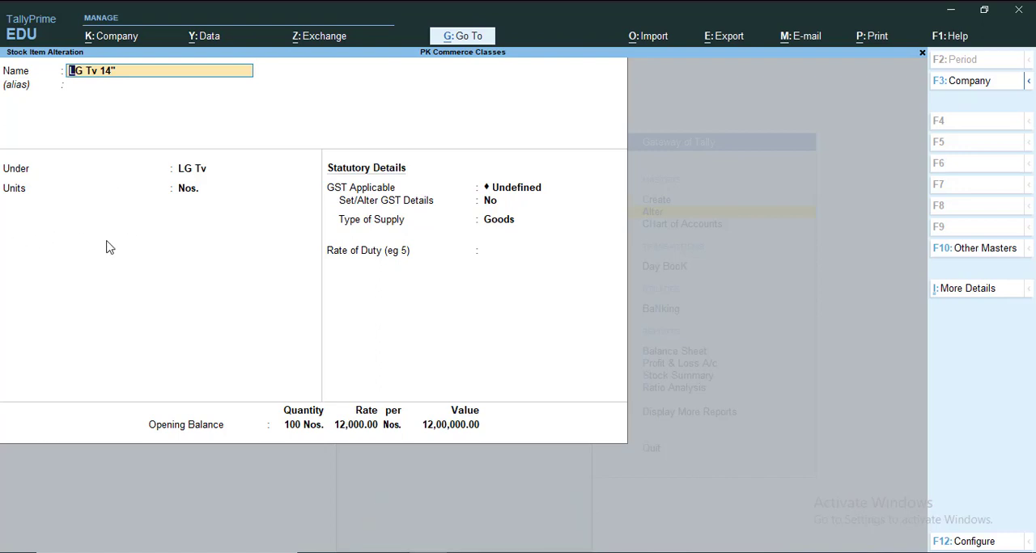
- Switch to Tally.ERP 9, leave the Stock Summary, and open LG Tv 14" in single stock item alteration to check its category
key(alt+Tab)
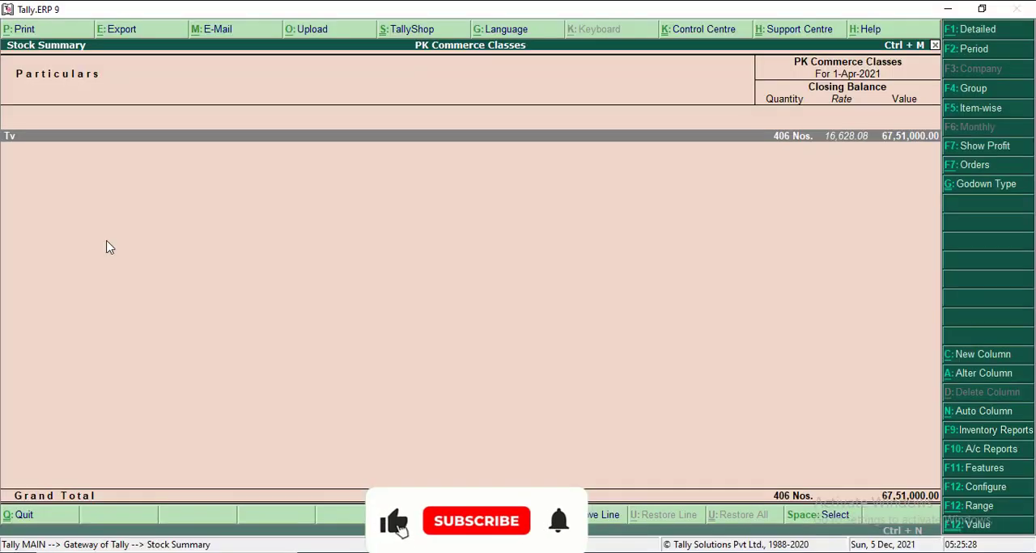
key(Escape)
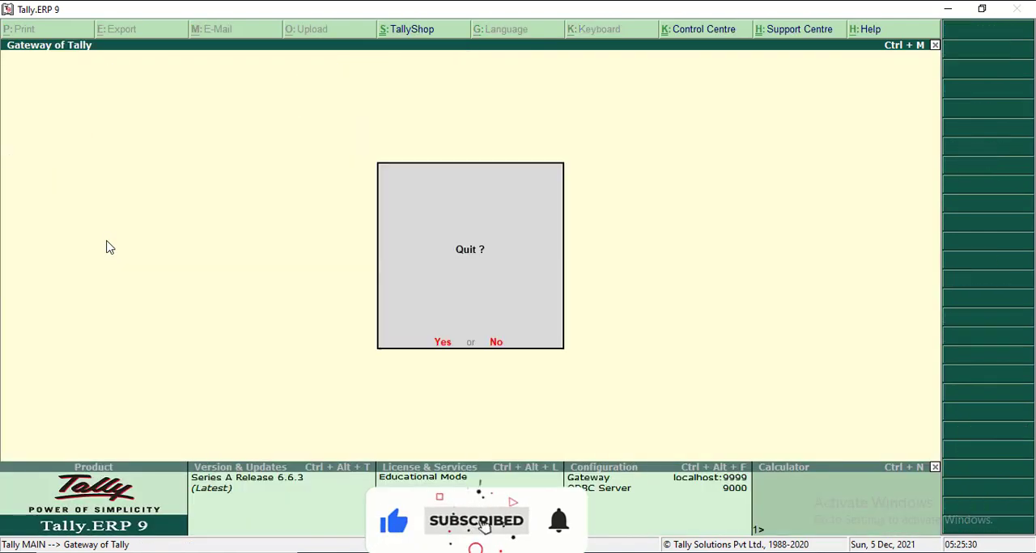
key(Down)
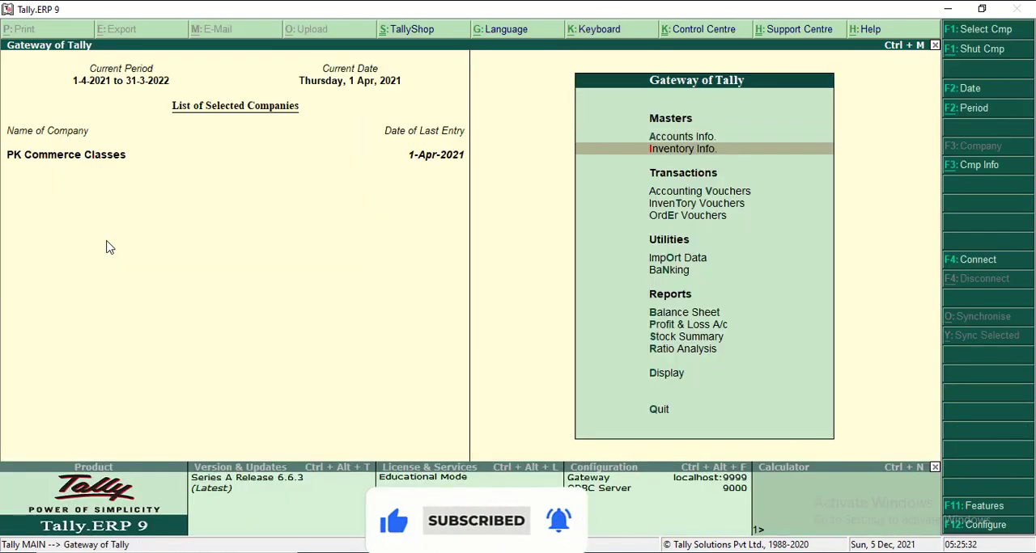
key(Return)
key(Down)
key(Down)
key(Return)
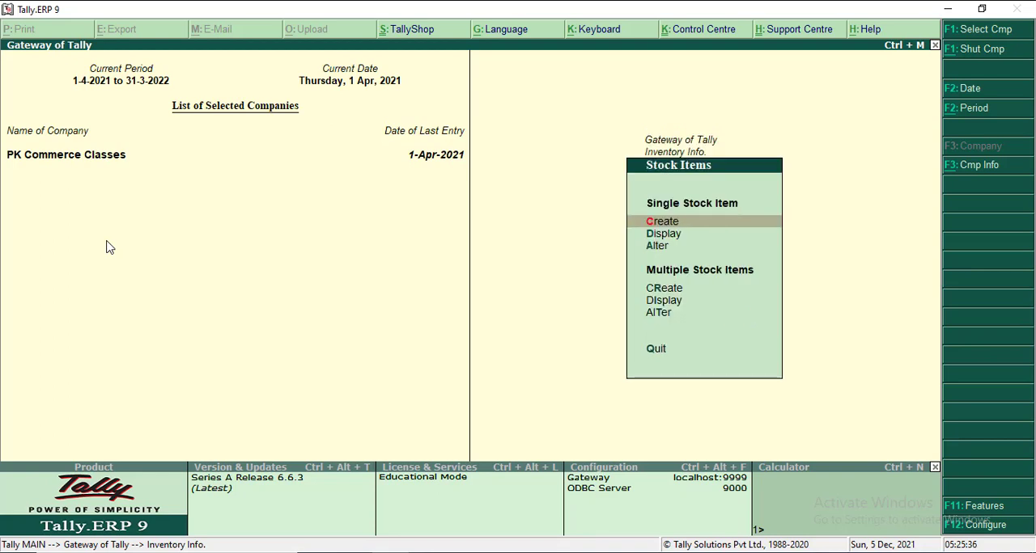
key(Down)
key(Down)
key(Return)
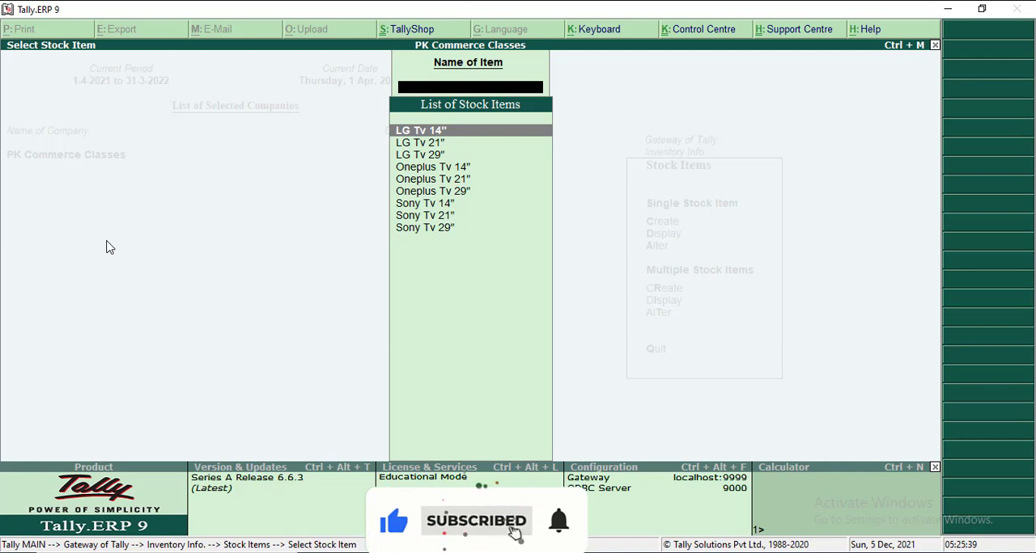
key(Return)
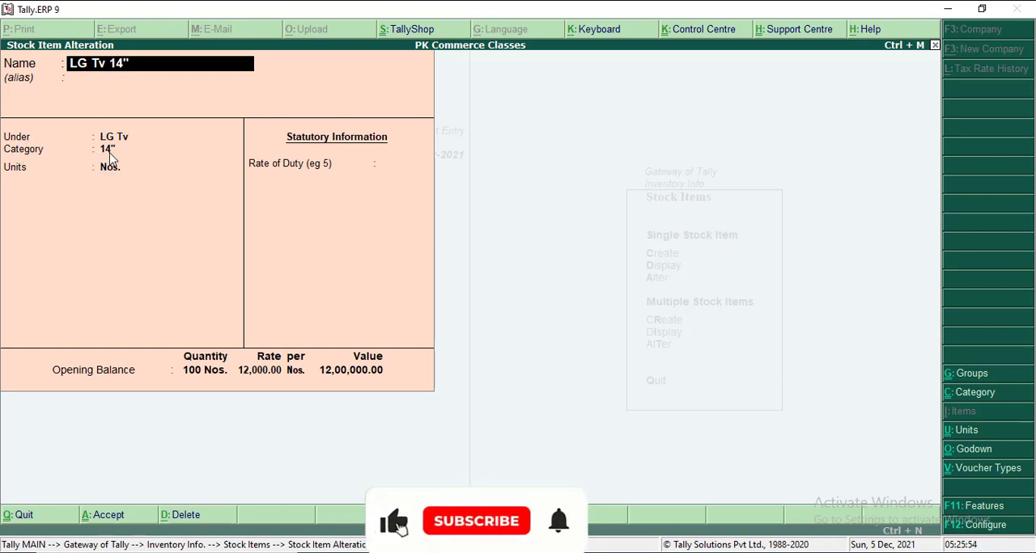
- Switch back to TallyPrime, assign stock category 14" to LG Tv 14" through its full list of additional details, and save the item
key(alt+Tab)
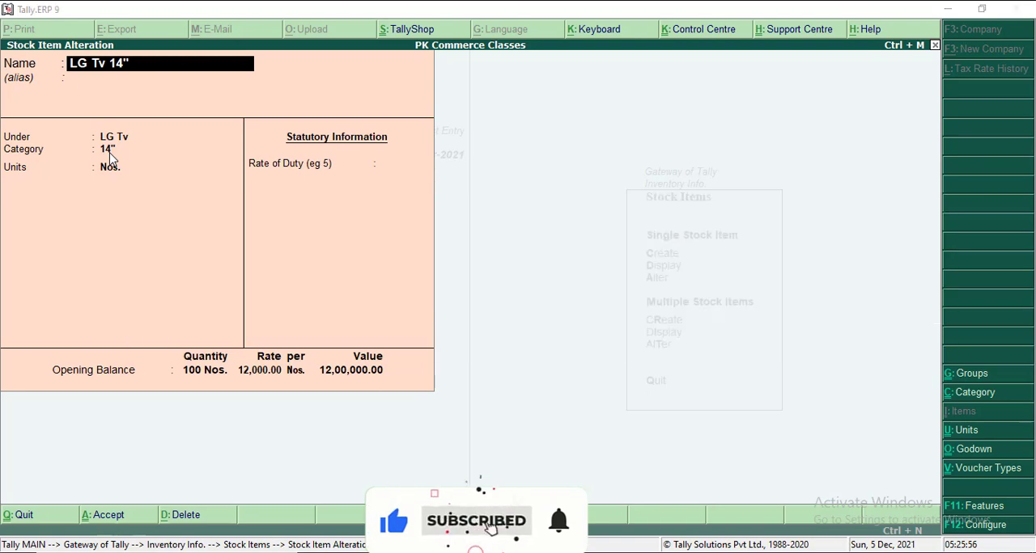
key(alt+Tab)
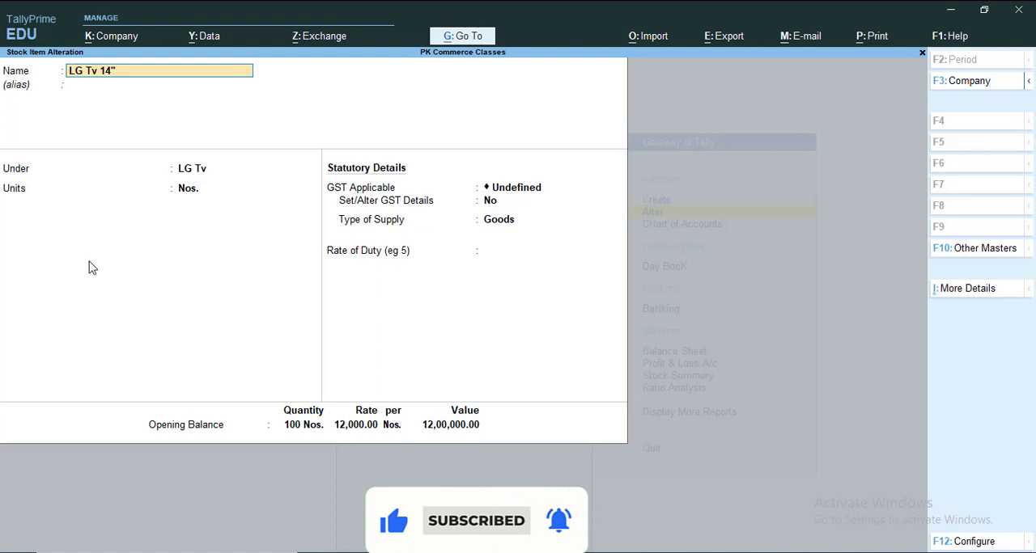
key(ctrl)
key(ctrl+i)
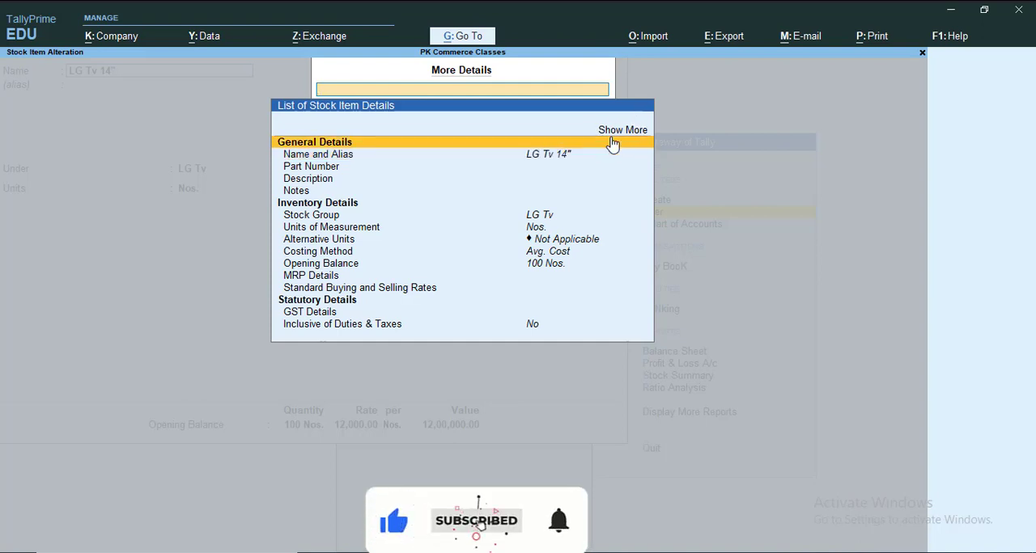
click(611, 140)
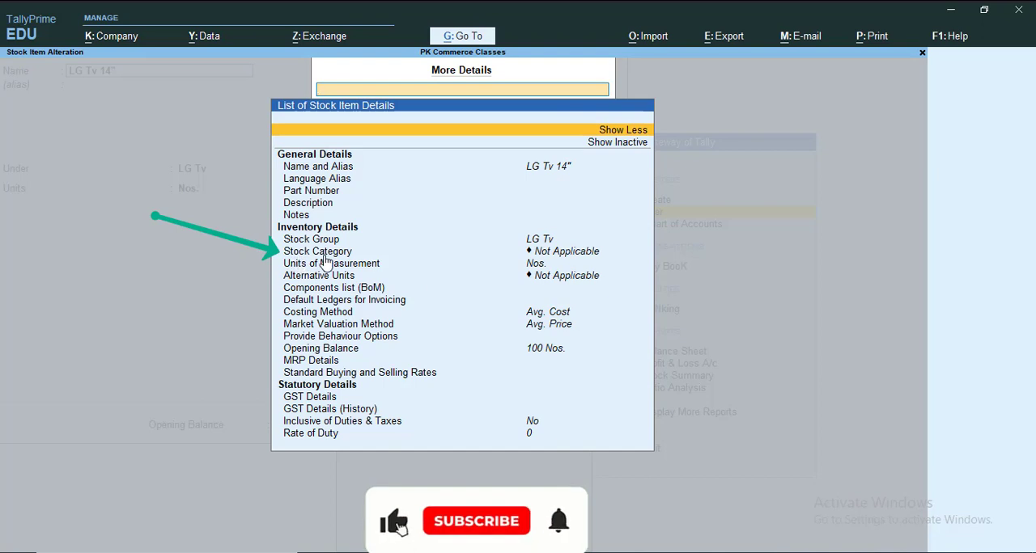
key(Down)
key(Down)
key(Down)
key(Down)
key(Down)
key(Down)
key(Down)
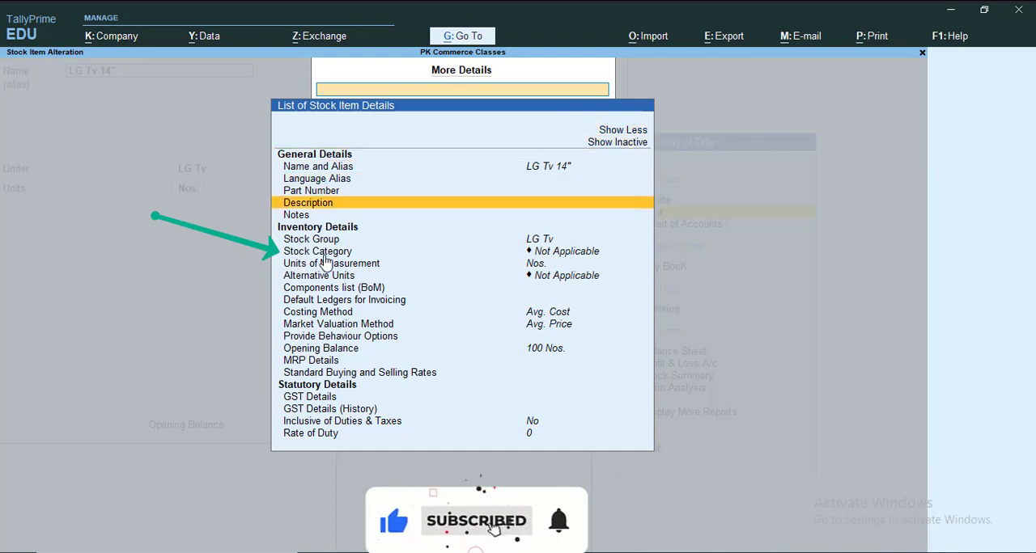
key(Down)
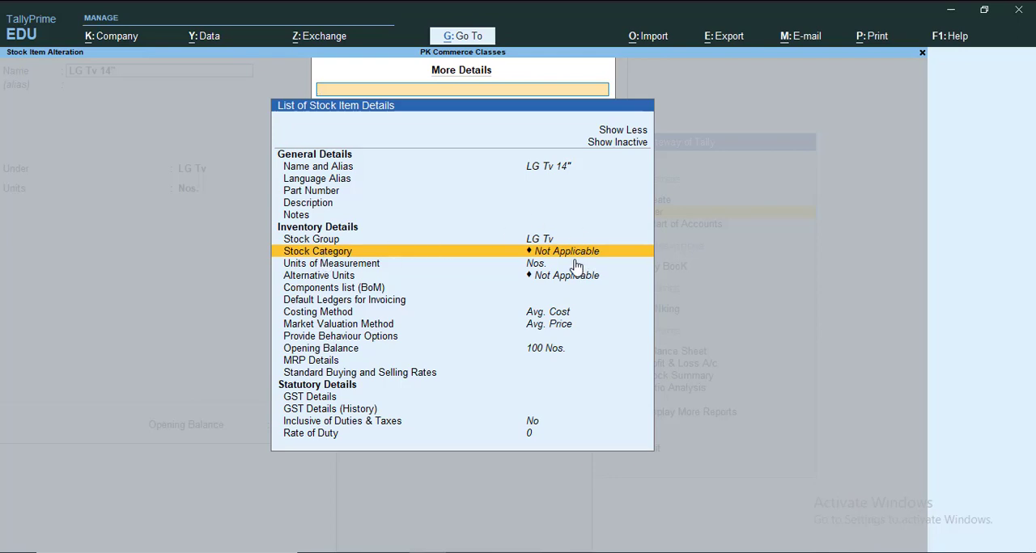
key(Return)
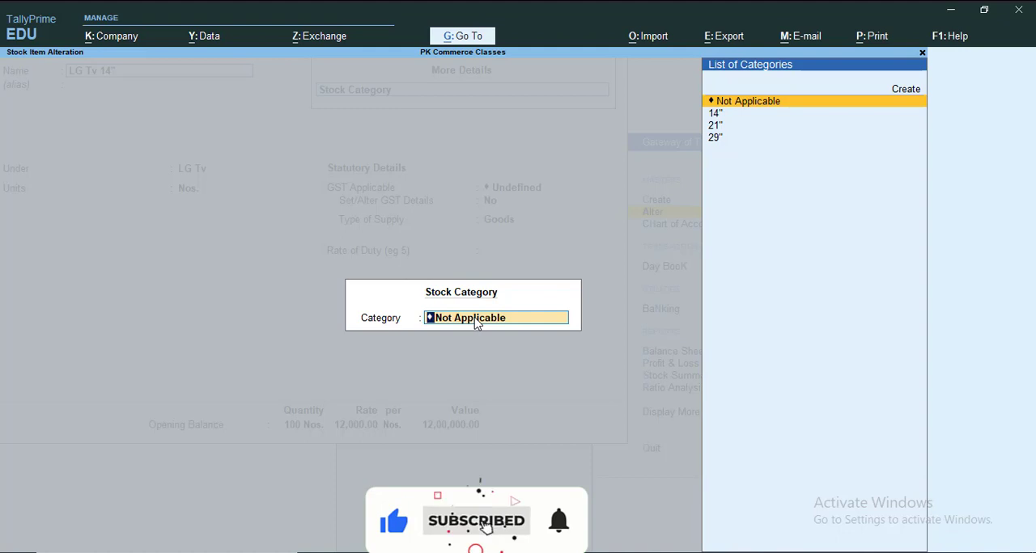
key(Down)
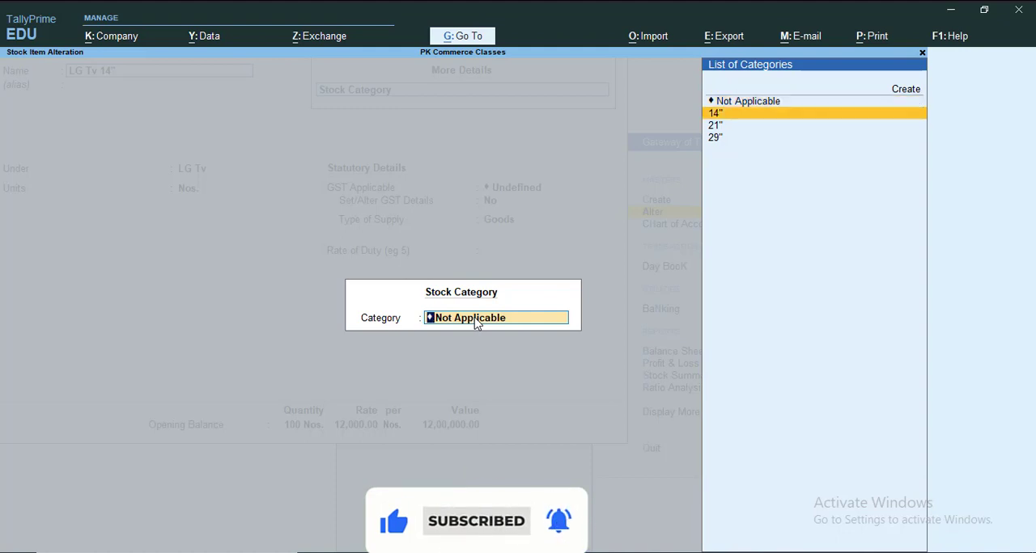
key(Return)
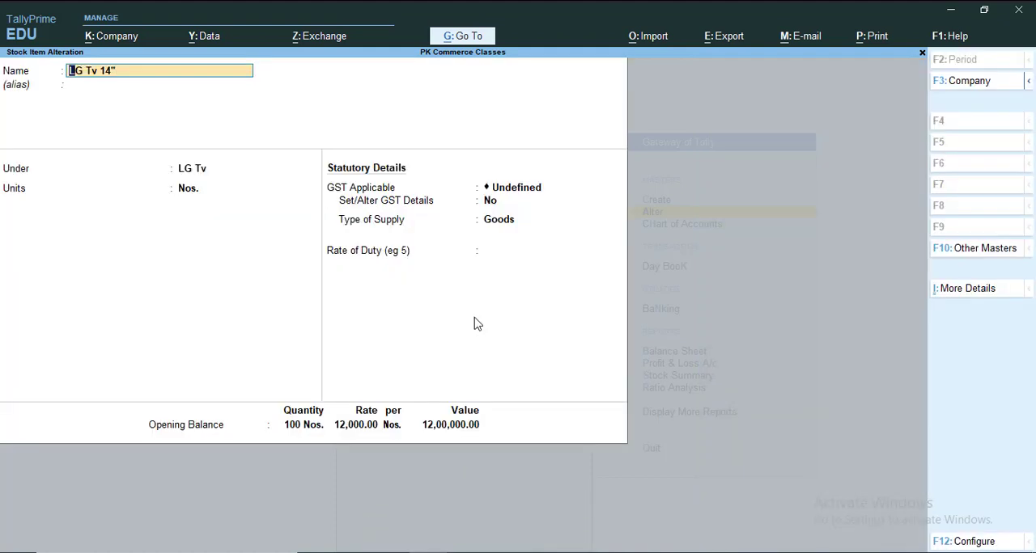
key(ctrl+a)
- Alter LG Tv 21", assign it stock category 21" through its full list of additional details, and save the item
key(Down)
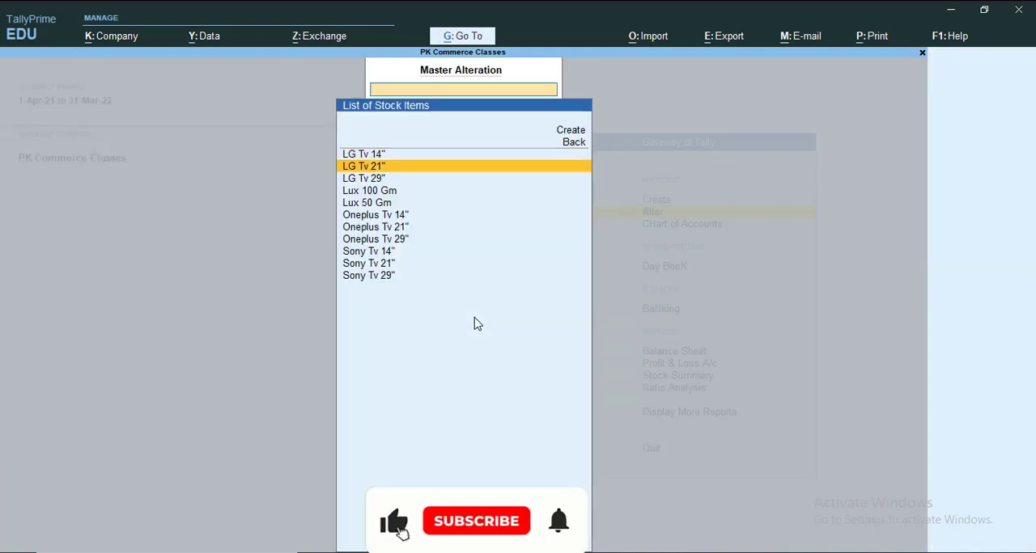
key(Return)
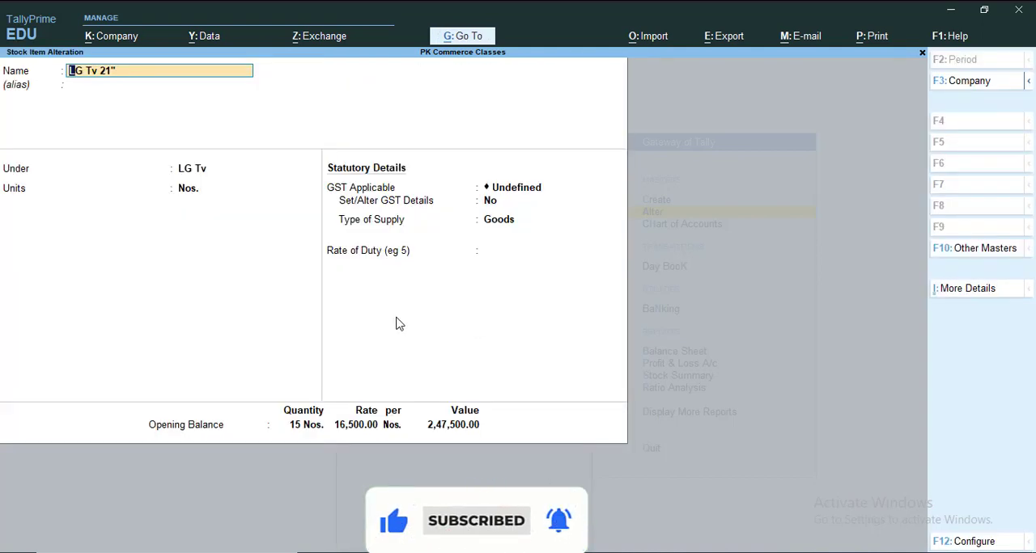
key(ctrl+i)
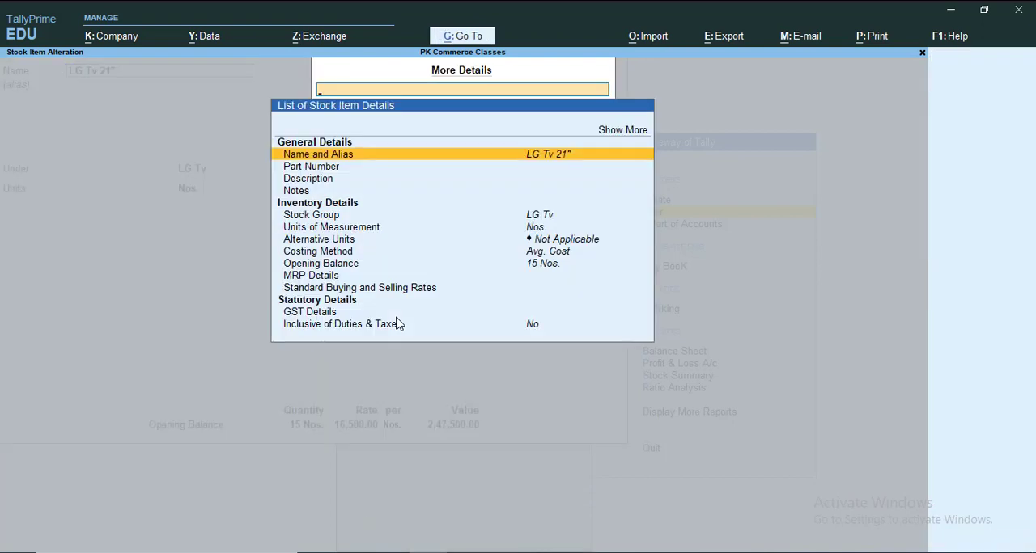
key(Up)
key(Up)
key(Return)
key(Down)
key(Down)
key(Down)
key(Down)
key(Down)
key(Down)
key(Down)
key(Down)
key(Down)
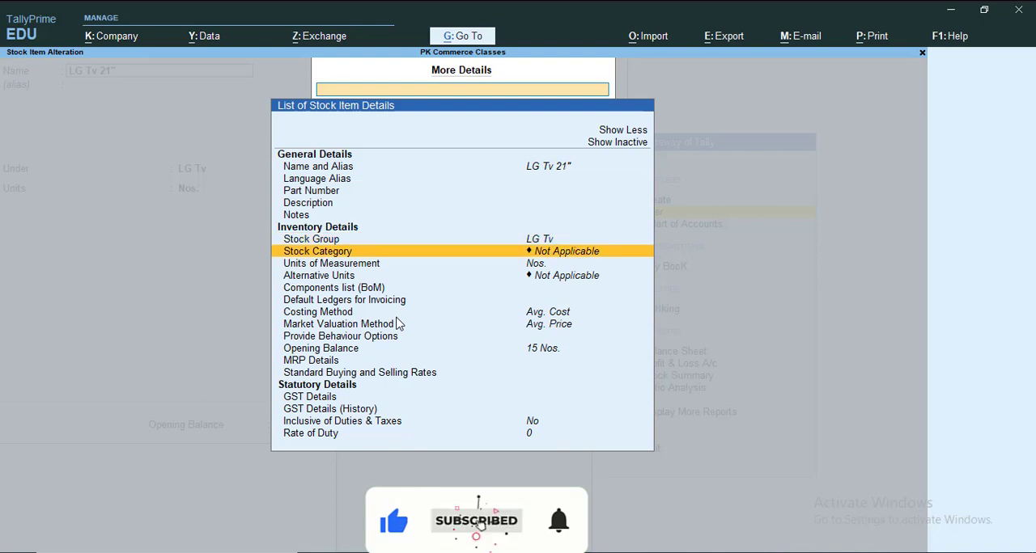
key(Return)
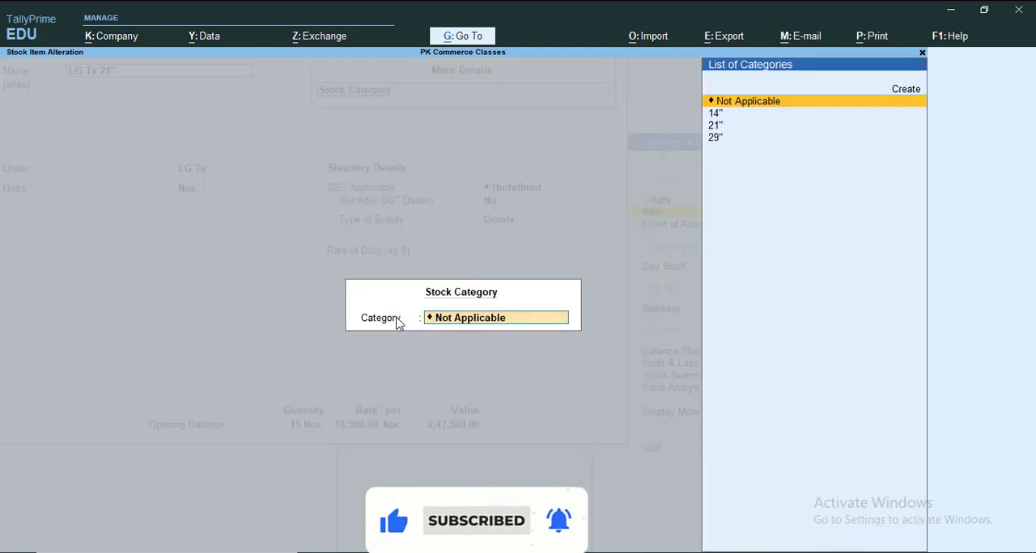
key(Down)
key(Down)
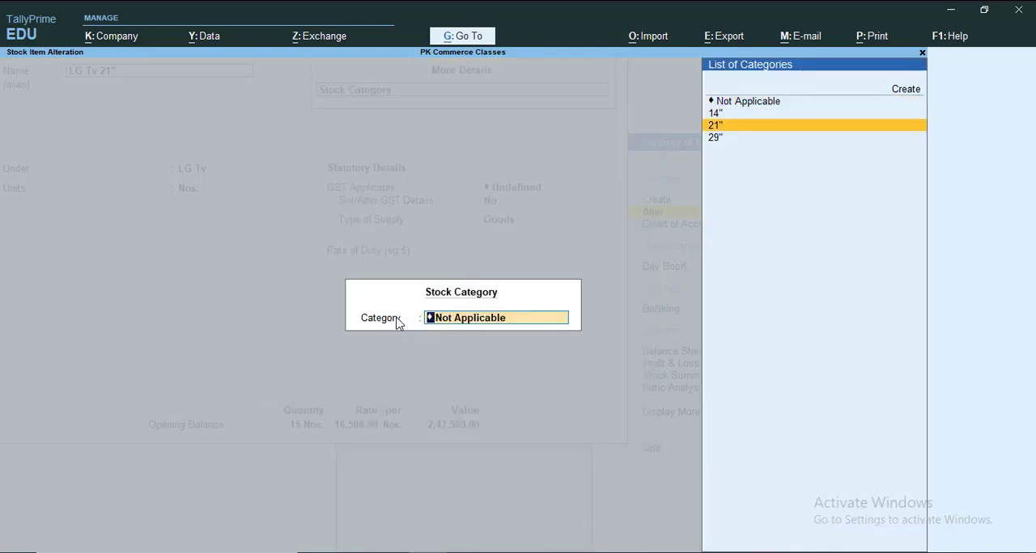
key(Return)
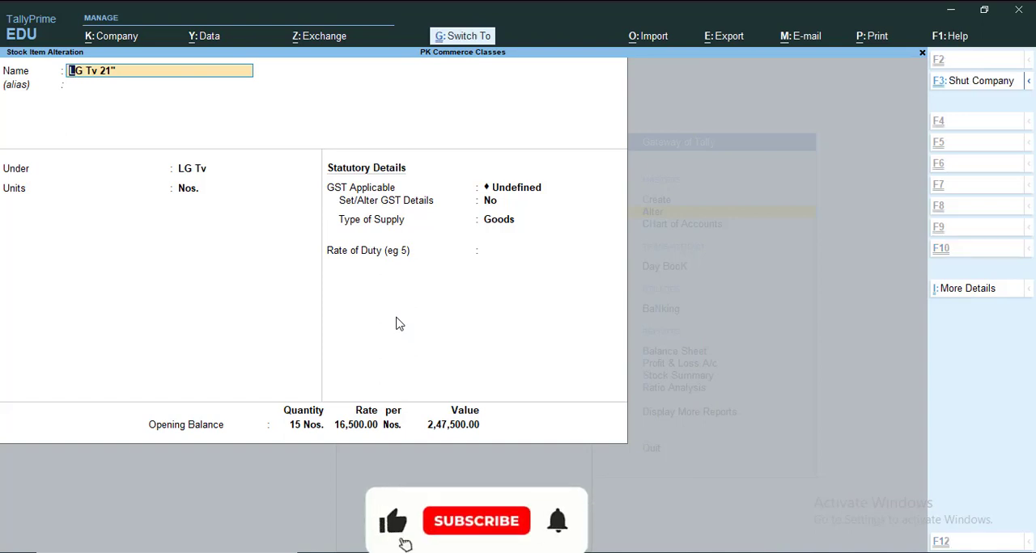
key(ctrl+a)
- Open the stock item LG Tv 29" for alteration and expand its additional details to the full list
key(Down)
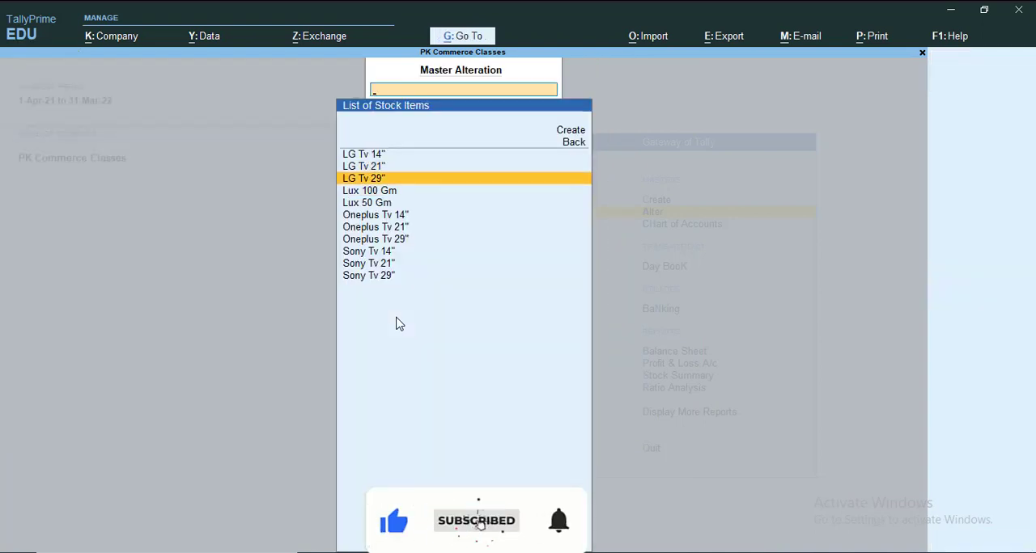
key(Return)
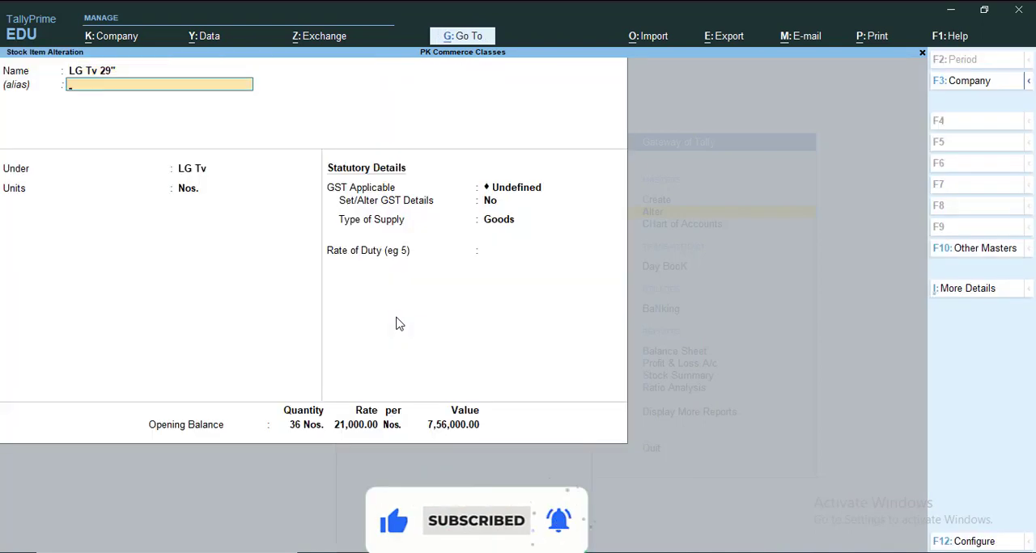
key(ctrl+i)
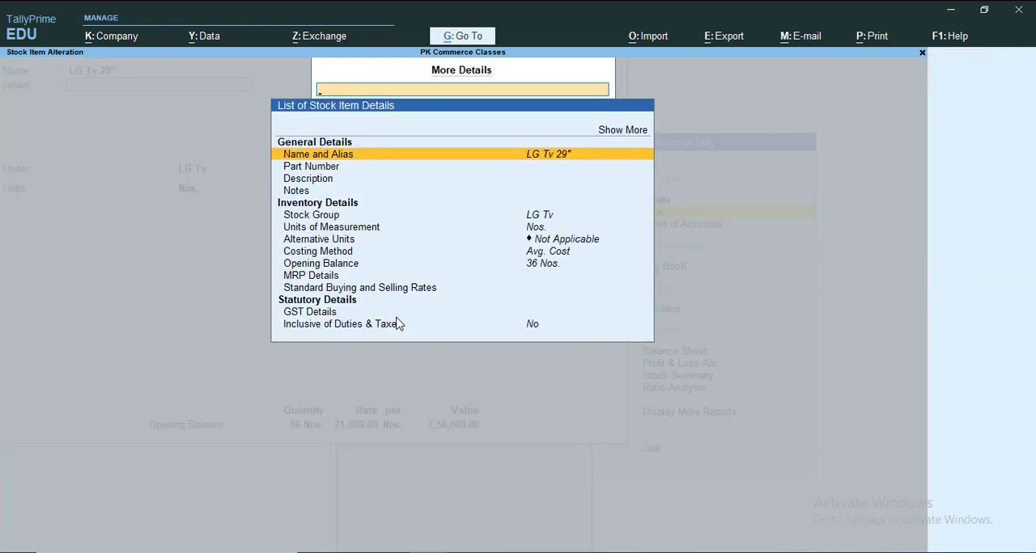
key(Up)
key(Return)
- Set the stock category of LG Tv 29" to 29" and save the stock item
key(Down)
key(Down)
key(Down)
key(Down)
key(Down)
key(Down)
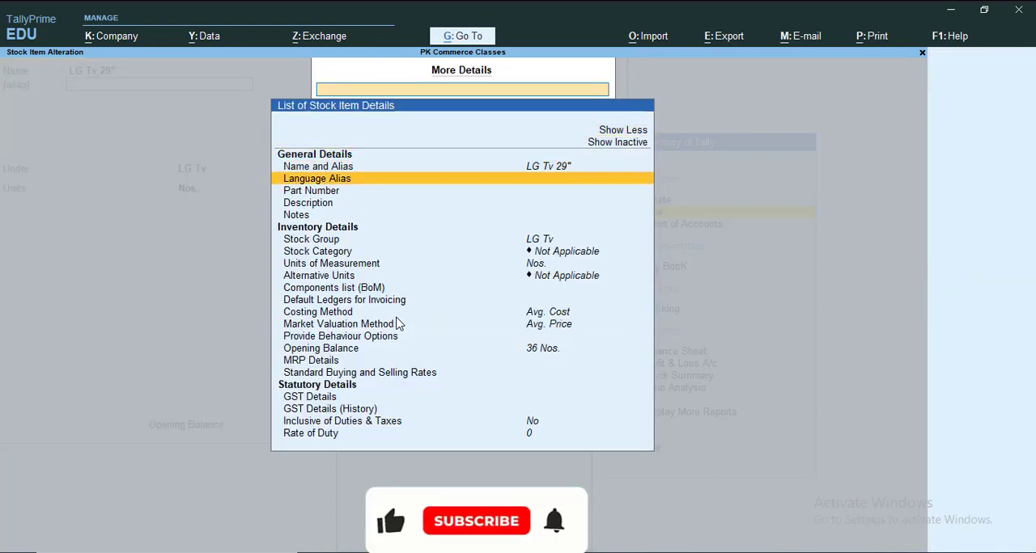
key(Down)
key(Return)
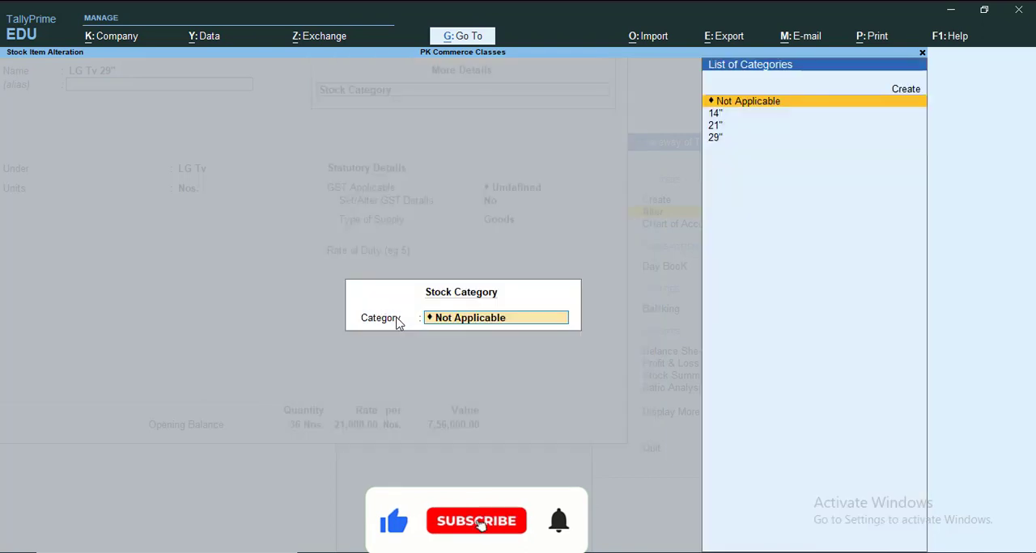
key(Down)
key(Down)
key(Down)
key(Return)
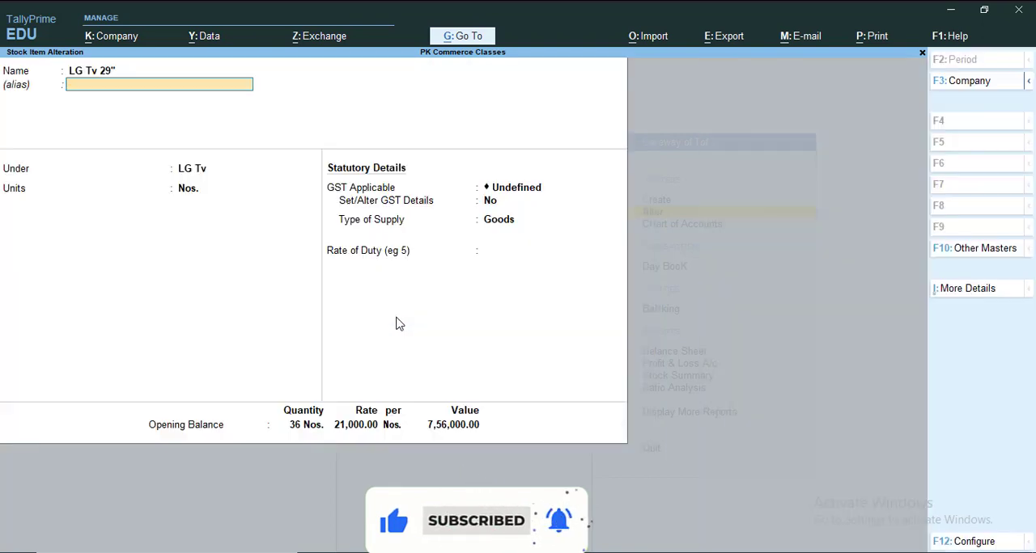
key(Return)
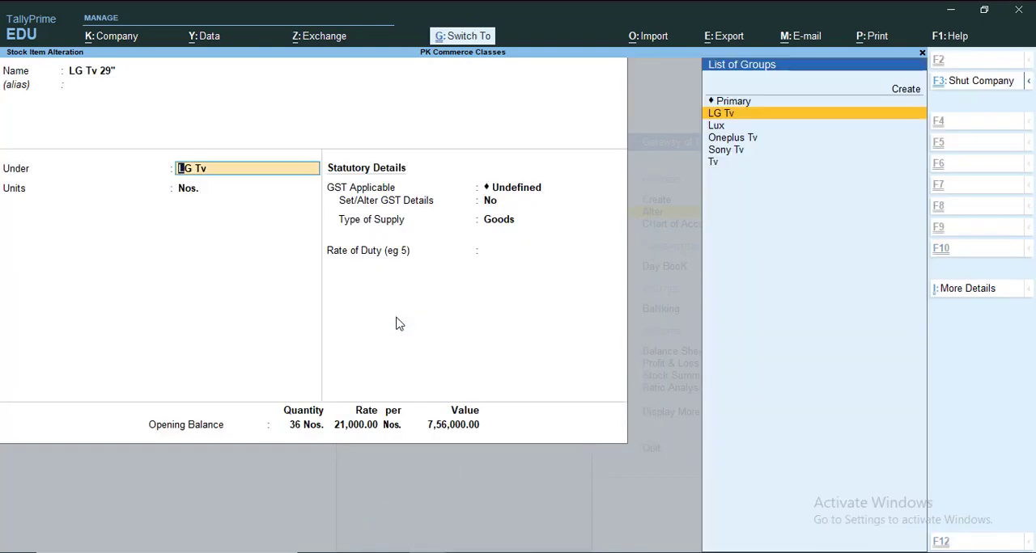
key(ctrl+a)
- Open the stock item Oneplus Tv 14" for alteration and expand its additional details to the full list
key(Down)
key(Down)
key(Down)
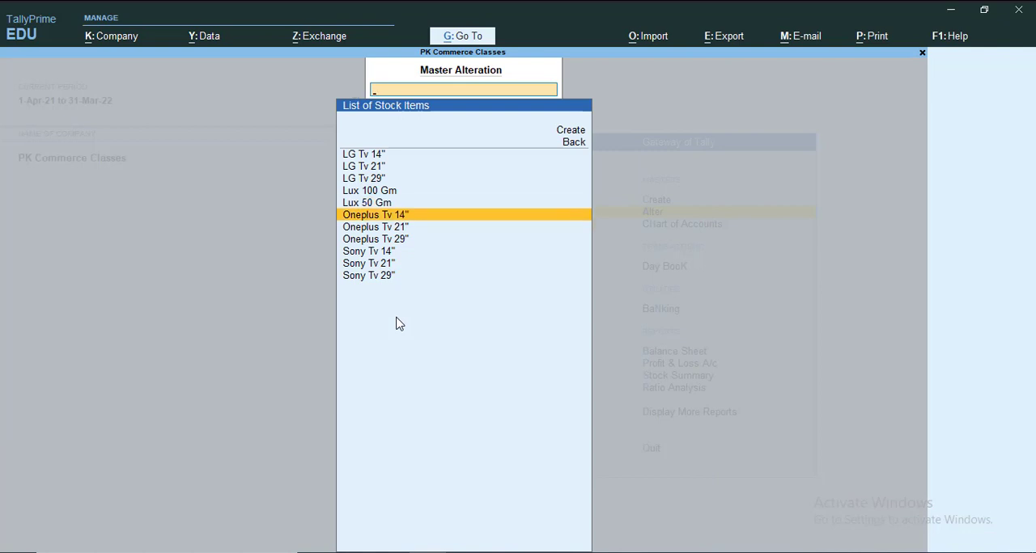
key(Return)
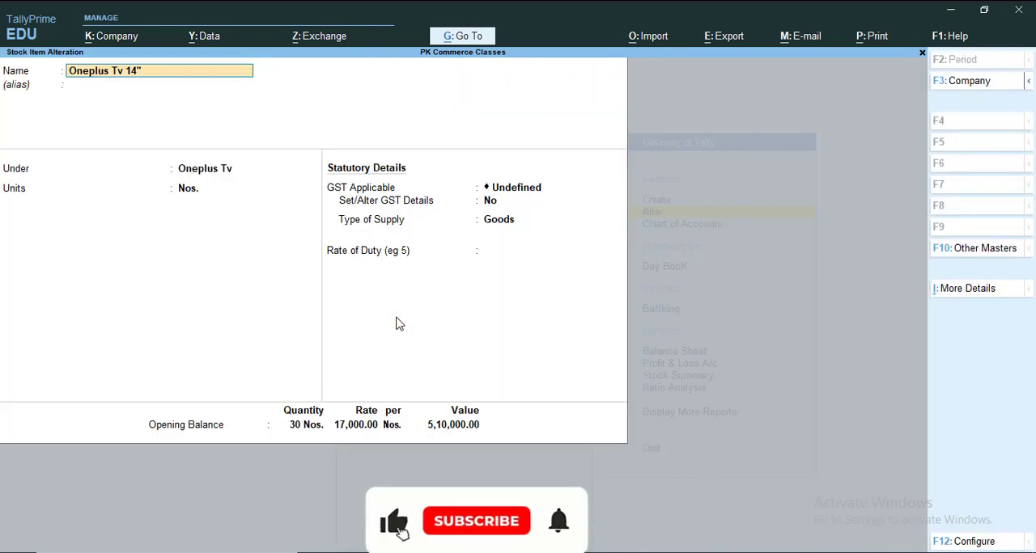
key(ctrl+i)
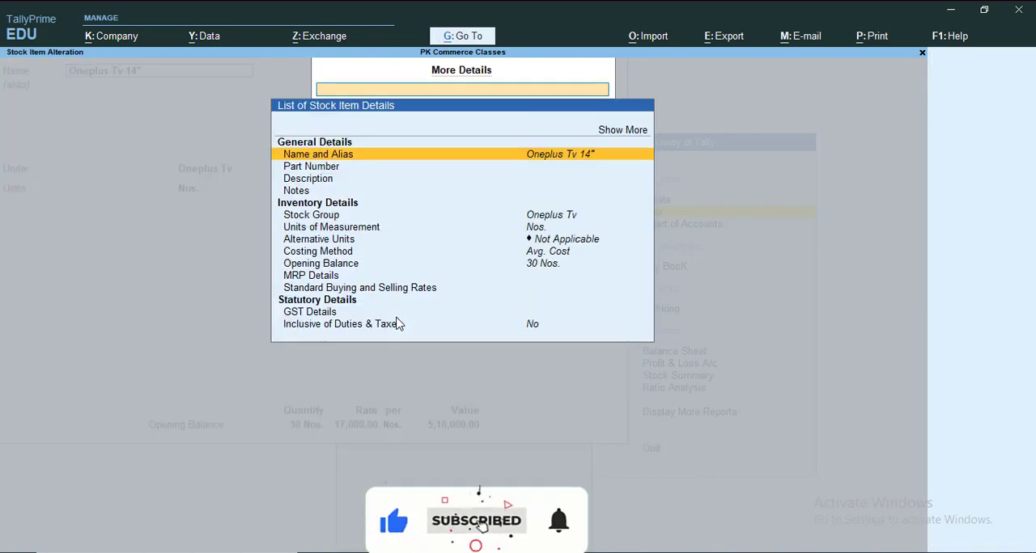
key(Up)
key(Return)
- Set the stock category of Oneplus Tv 14" to 14" and save the stock item
key(Down)
key(Down)
key(Down)
key(Down)
key(Down)
key(Down)
key(Down)
key(Down)
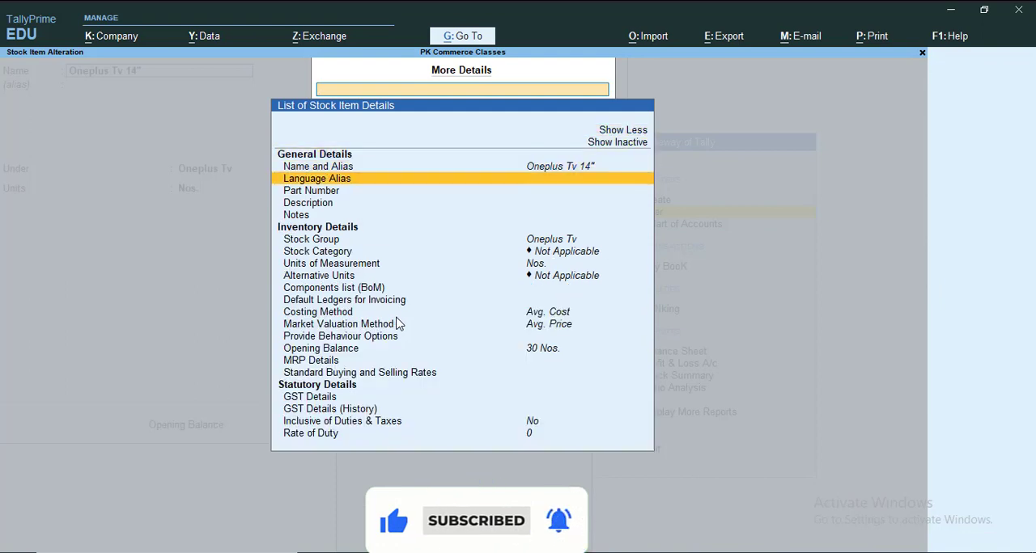
key(Return)
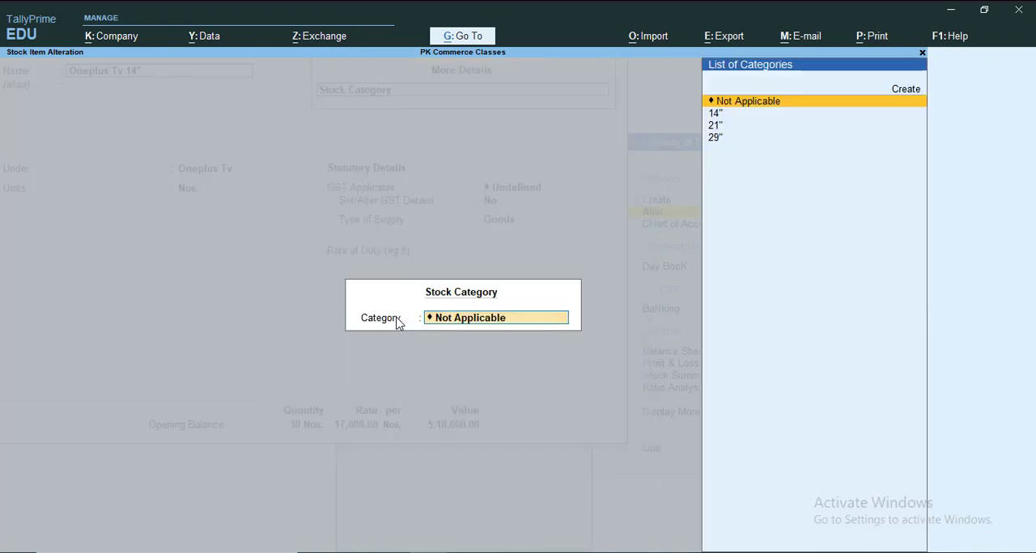
key(Down)
key(Return)
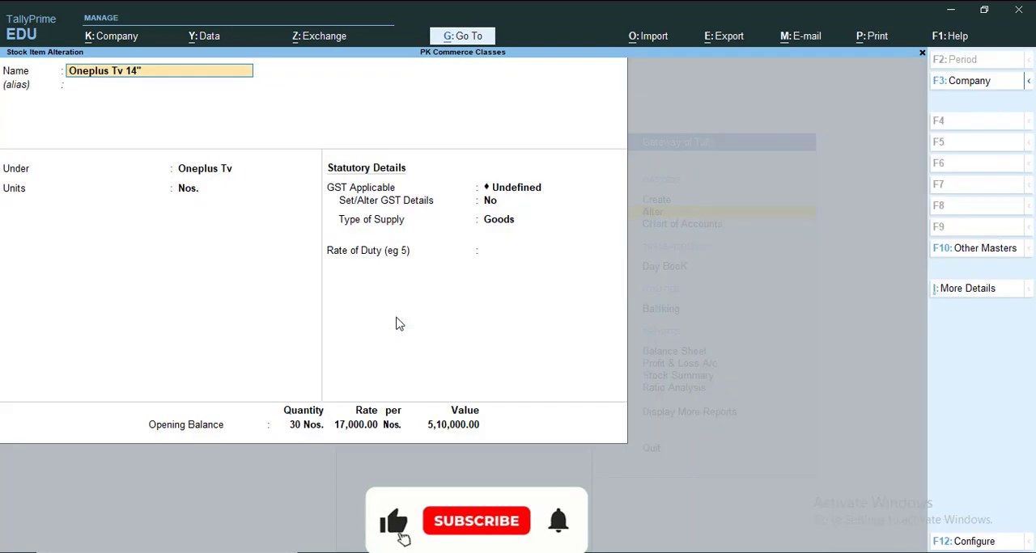
key(ctrl+a)
- Open the stock item Oneplus Tv 21" for alteration and expand its additional details to the full list
key(Down)
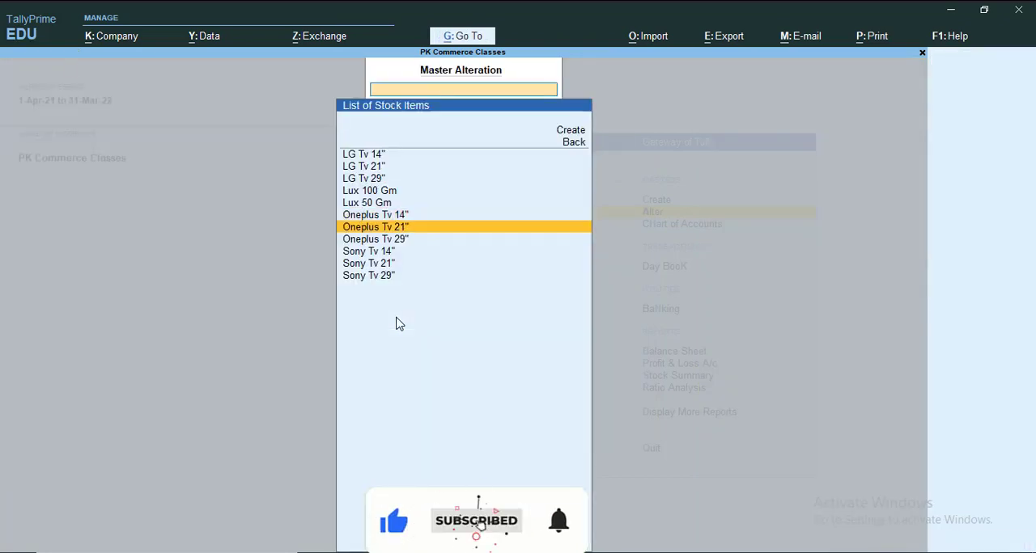
key(Return)
key(ctrl+i)
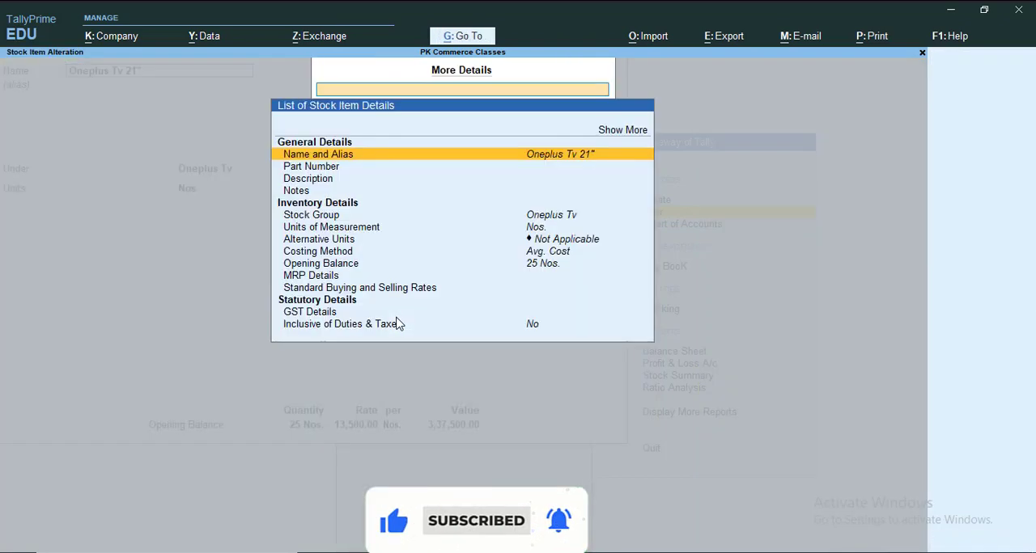
key(Up)
key(Return)
- Set the stock category of Oneplus Tv 21" to 21" and save the stock item
key(Down)
key(Down)
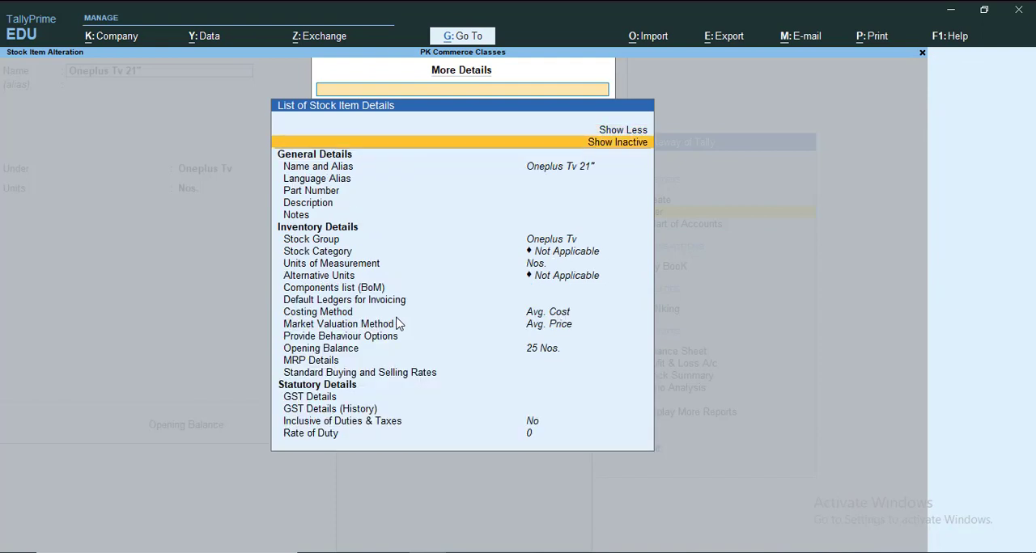
key(Down)
key(Down)
key(Down)
key(Down)
key(Down)
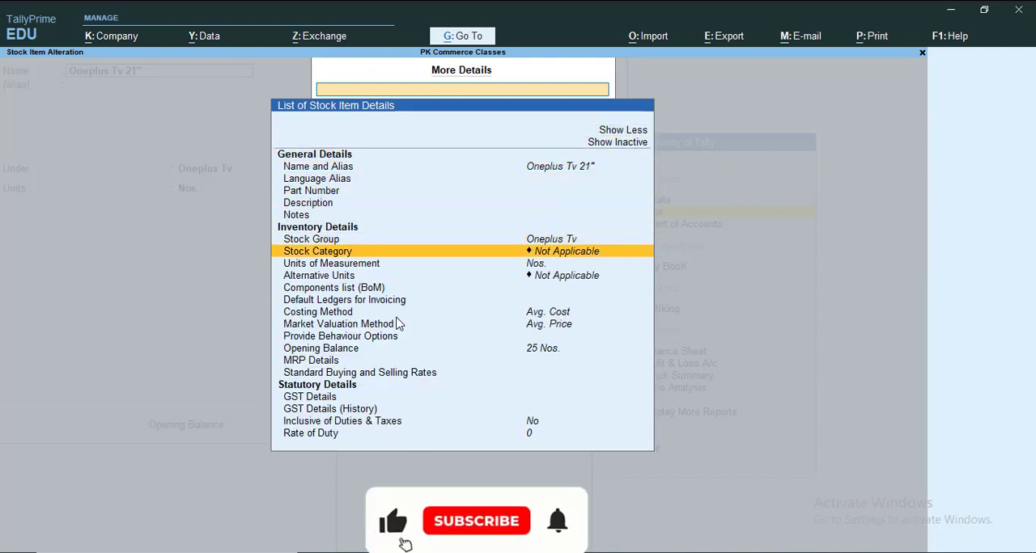
key(Return)
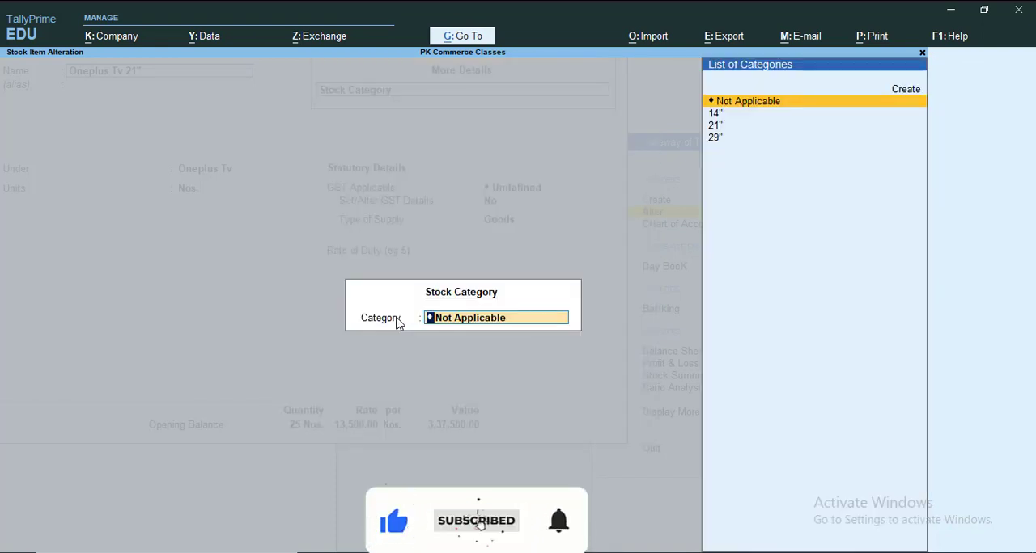
key(Down)
key(Down)
key(Return)
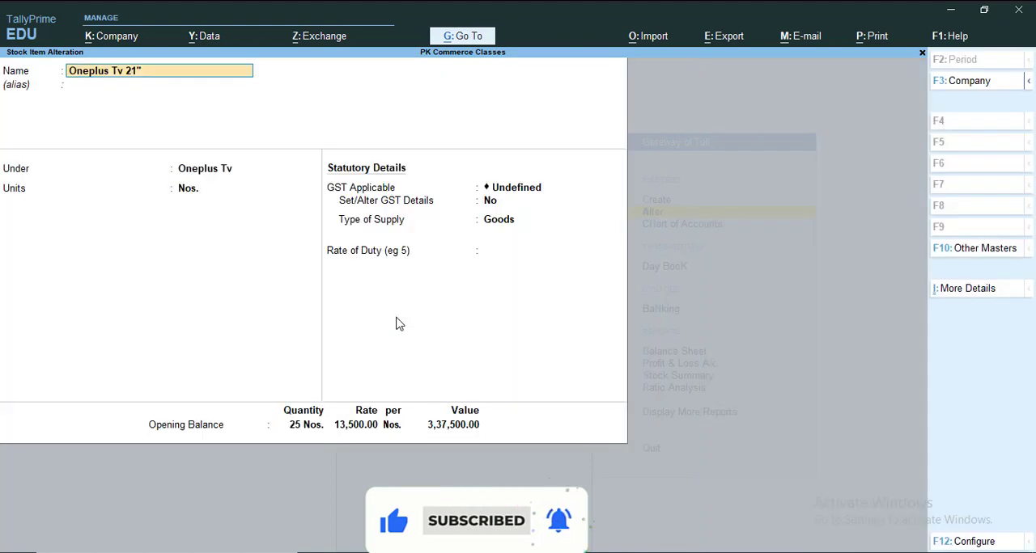
key(ctrl+a)
- Open the stock item Oneplus Tv 29" for alteration and expand its additional details to the full list
key(Down)
key(Down)
key(Up)
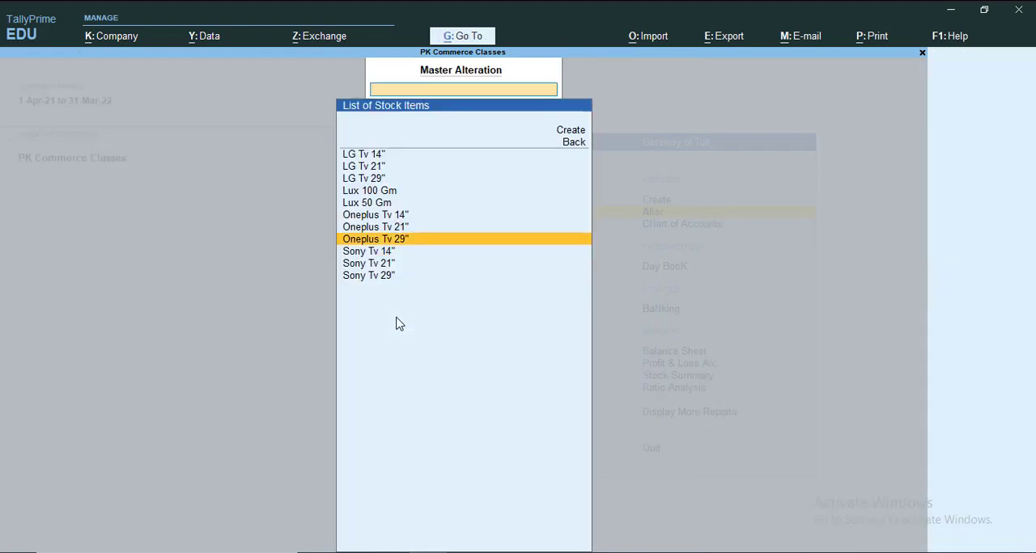
key(Return)
key(ctrl+i)
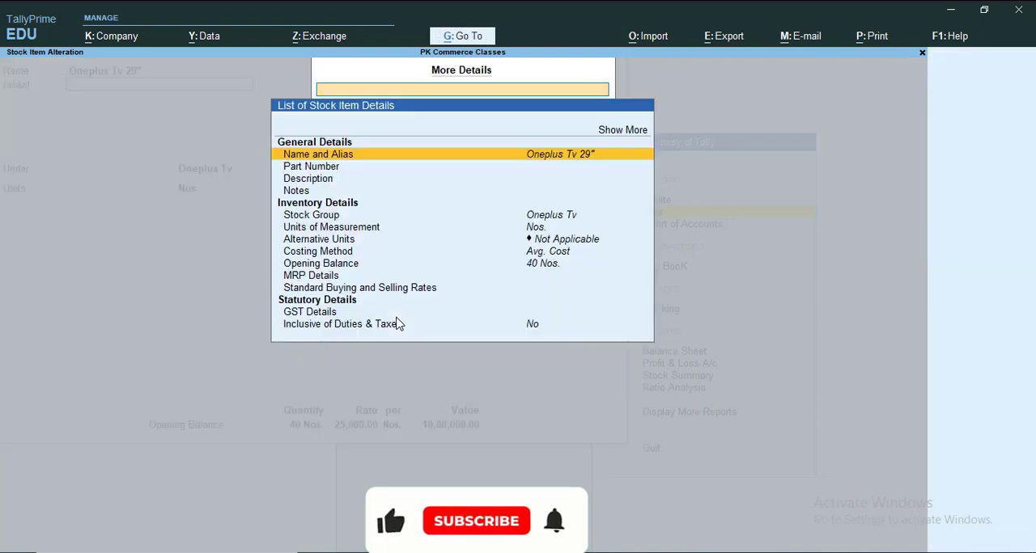
key(Up)
key(Return)
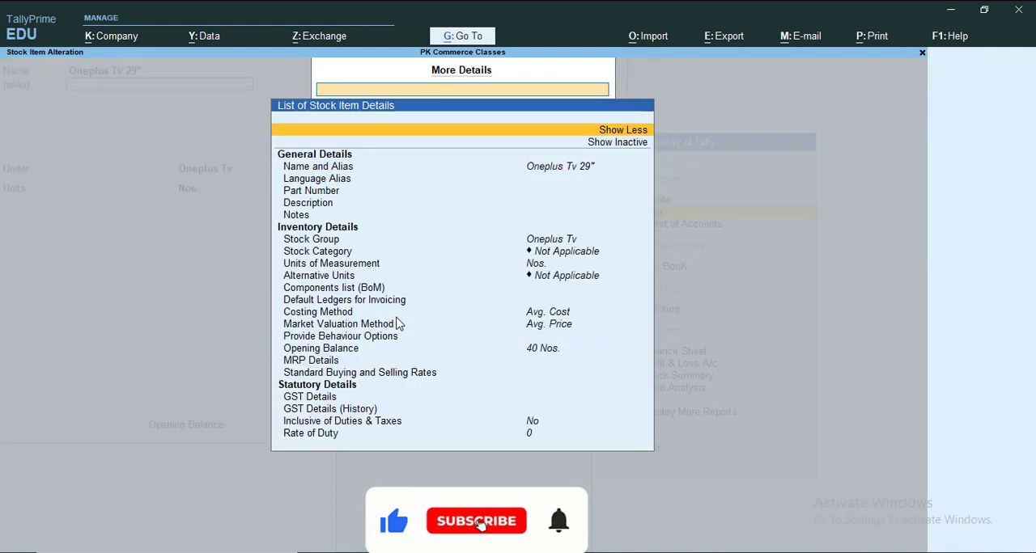
- Set the stock category of Oneplus Tv 29" to 29" and save the stock item
key(Down)
key(Down)
key(Down)
key(Down)
key(Down)
key(Down)
key(Down)
key(Down)
key(Down)
key(Down)
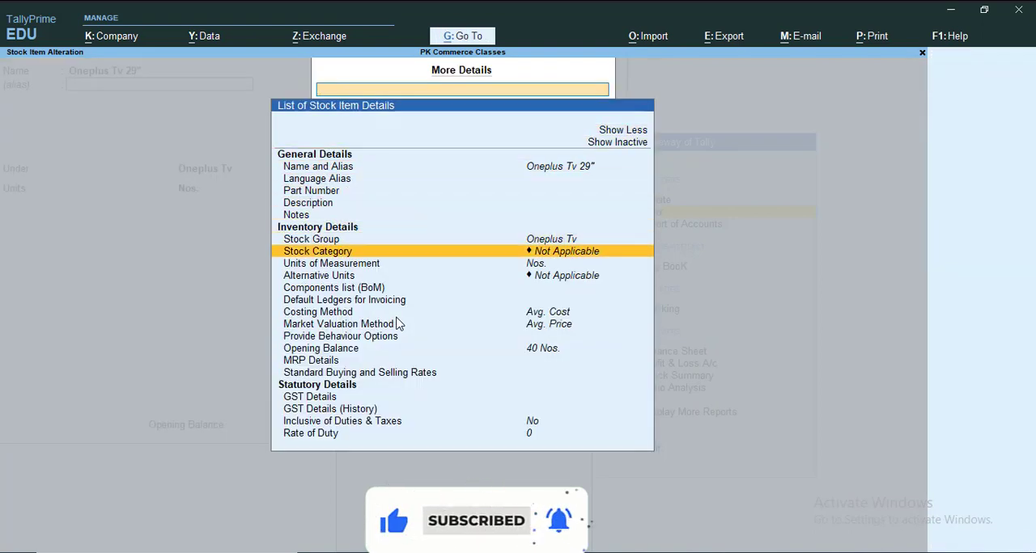
key(Return)
key(Down)
key(Down)
key(Down)
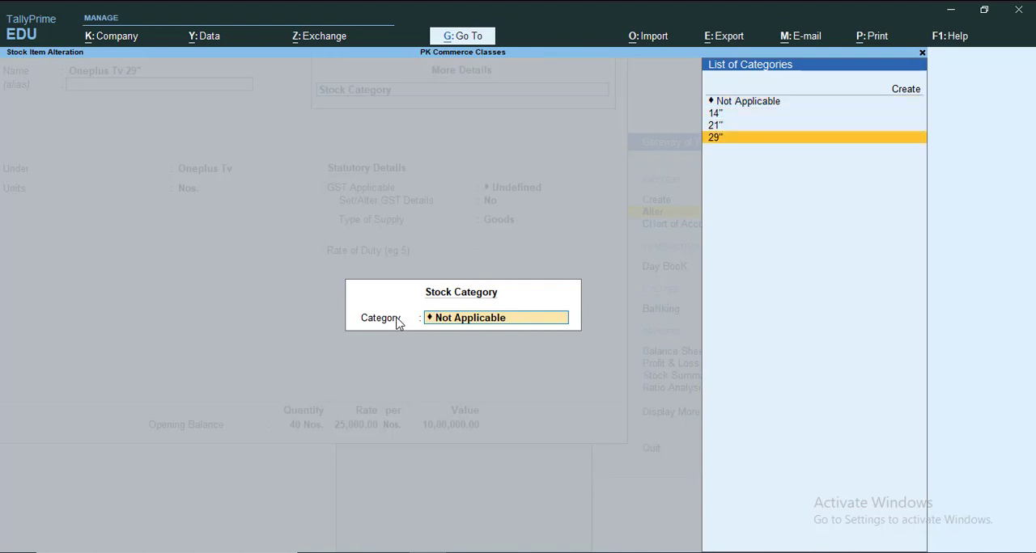
key(Return)
key(Return)
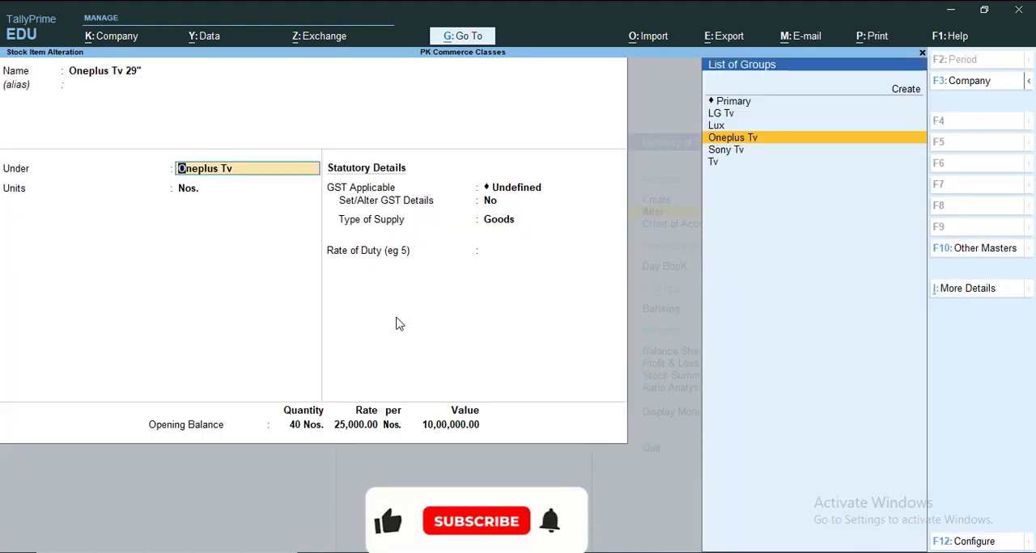
key(ctrl+a)
- Open the stock item Sony Tv 14" for alteration and expand its additional details to the full list
key(Down)
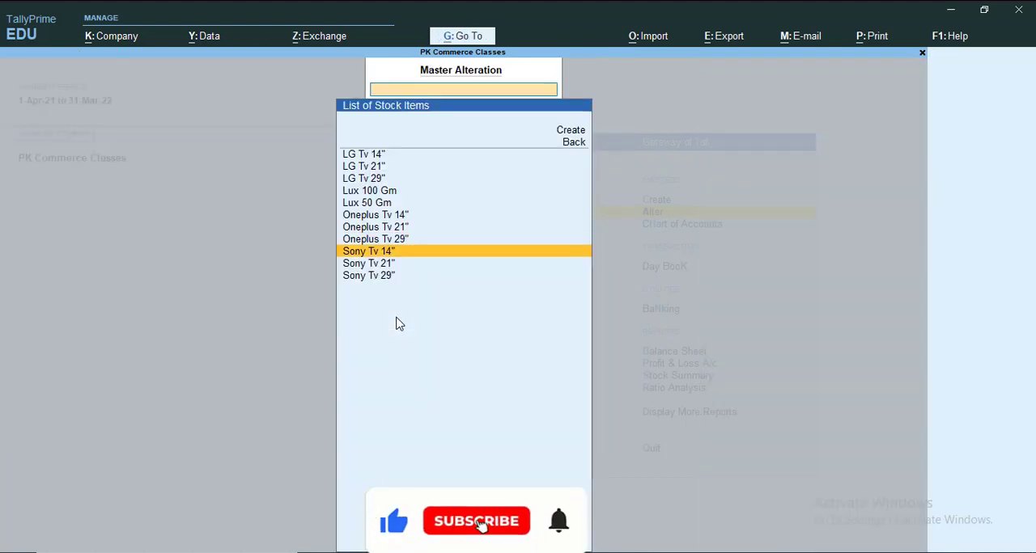
key(Return)
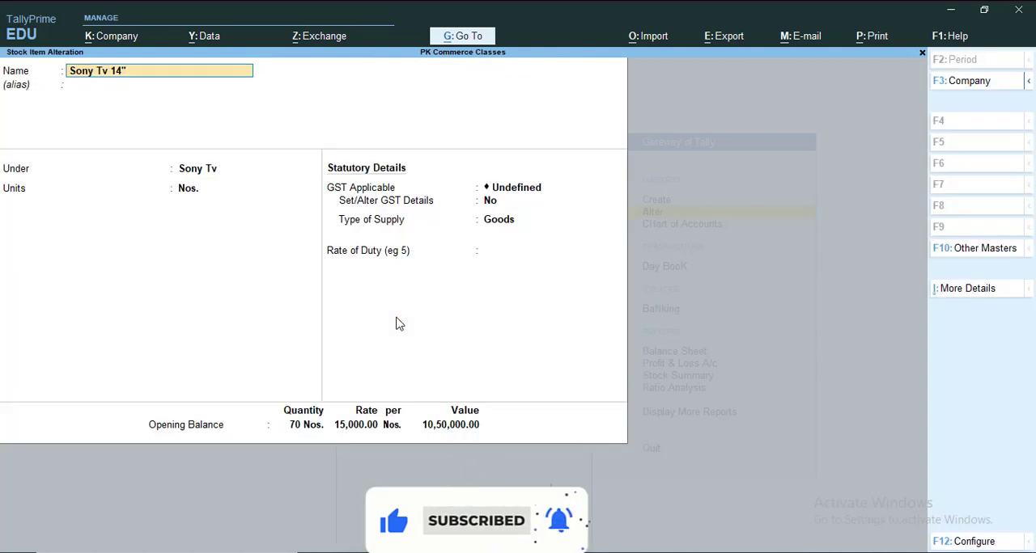
key(ctrl+i)
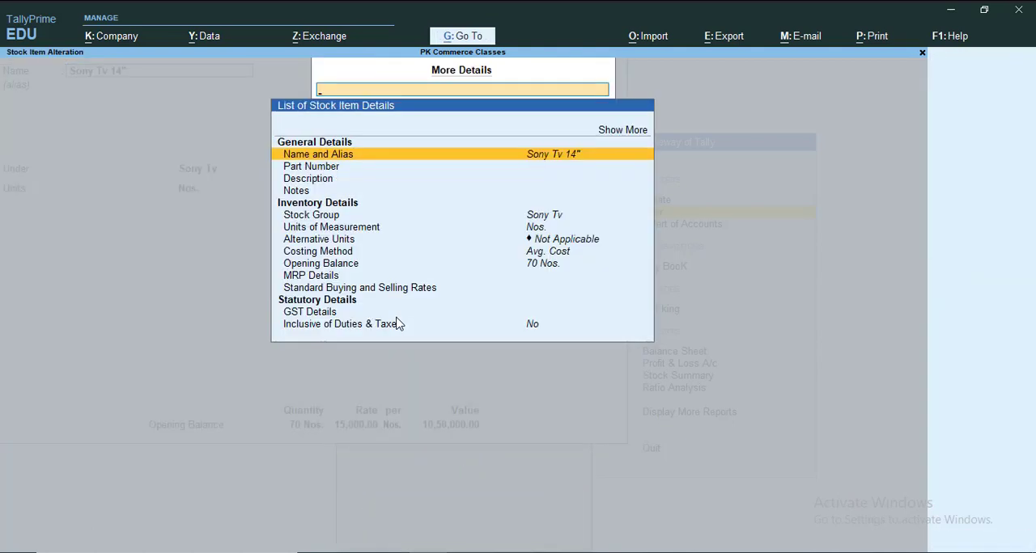
key(alt+h)
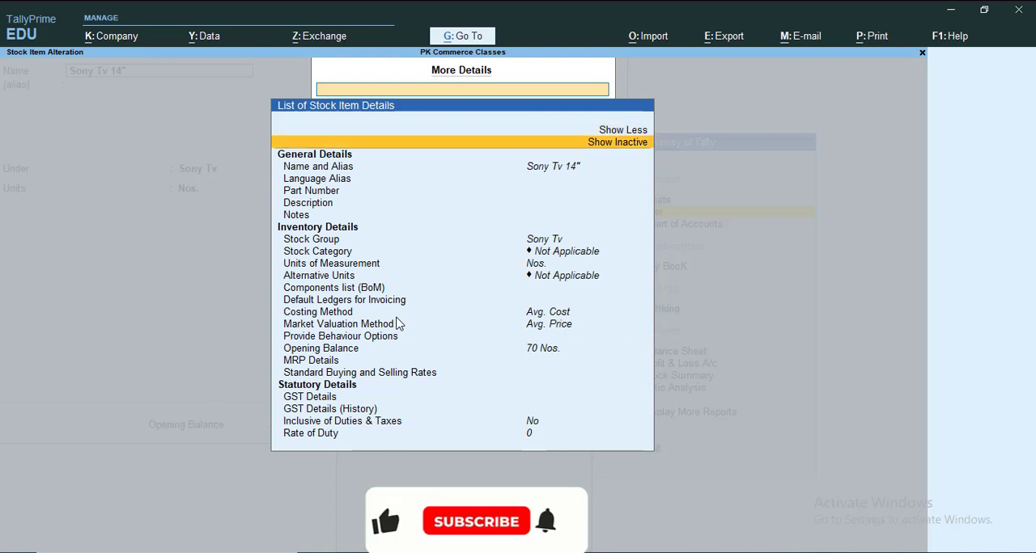
- Set the stock category of Sony Tv 14" to 14" and save the stock item
key(Down)
key(Down)
key(Down)
key(Down)
key(Down)
key(Down)
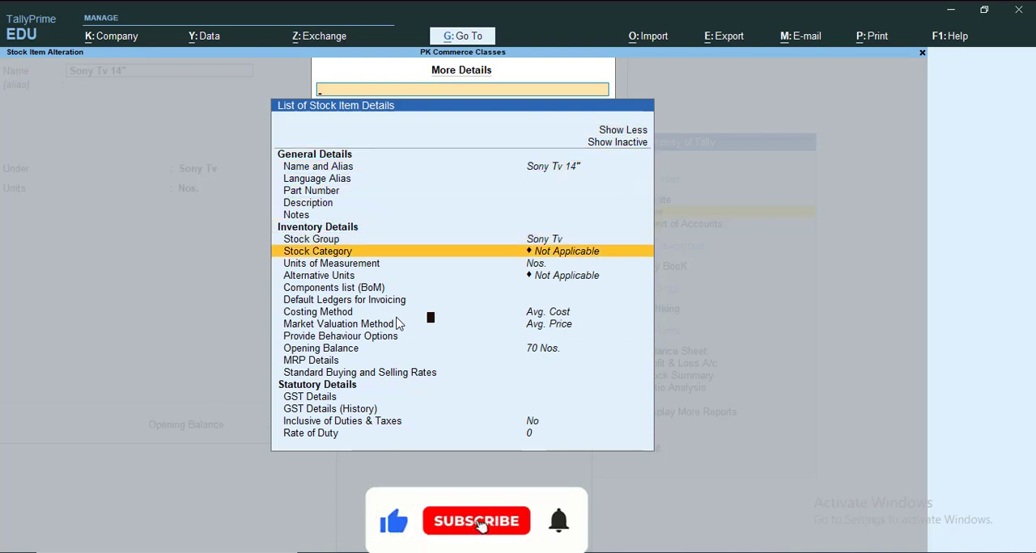
key(Return)
key(Down)
key(Escape)
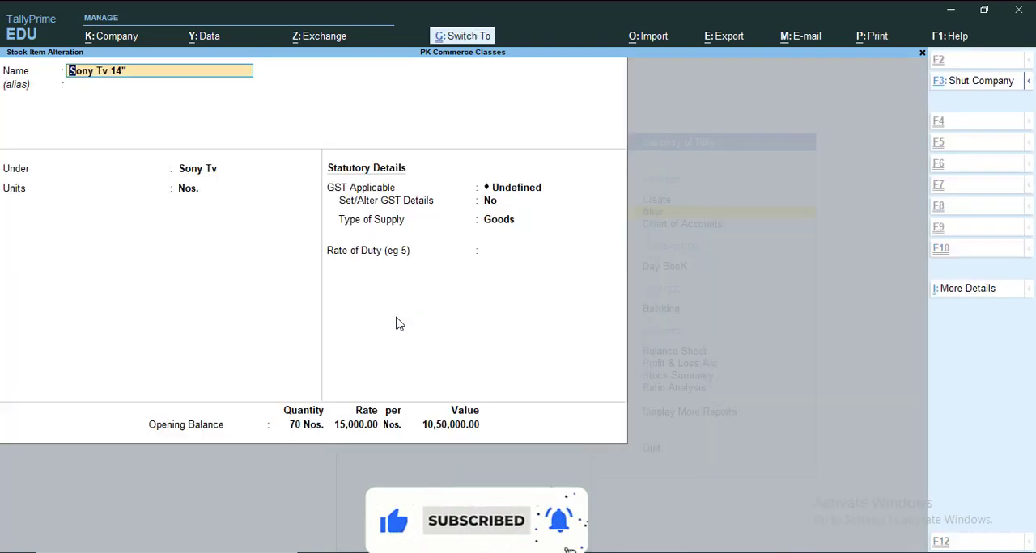
key(Escape)
- Open the stock item Sony Tv 21" for alteration and expand its additional details to the full list
key(Down)
key(Return)
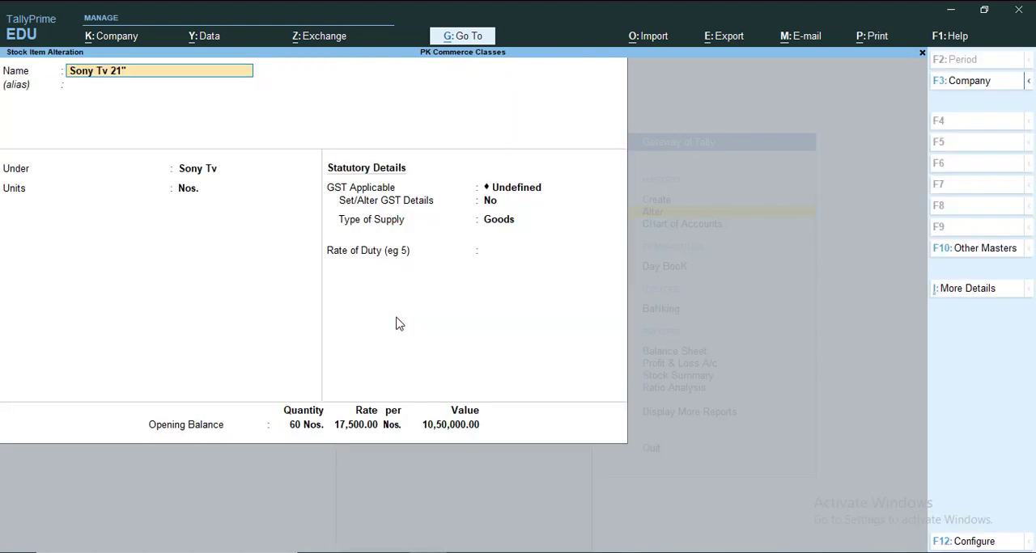
key(ctrl+i)
key(Up)
key(Return)
- Set the stock category of Sony Tv 21" to 21" and save the stock item
key(Down)
key(Down)
key(Down)
key(Down)
key(Down)
key(Down)
key(Down)
key(Down)
key(Down)
key(Down)
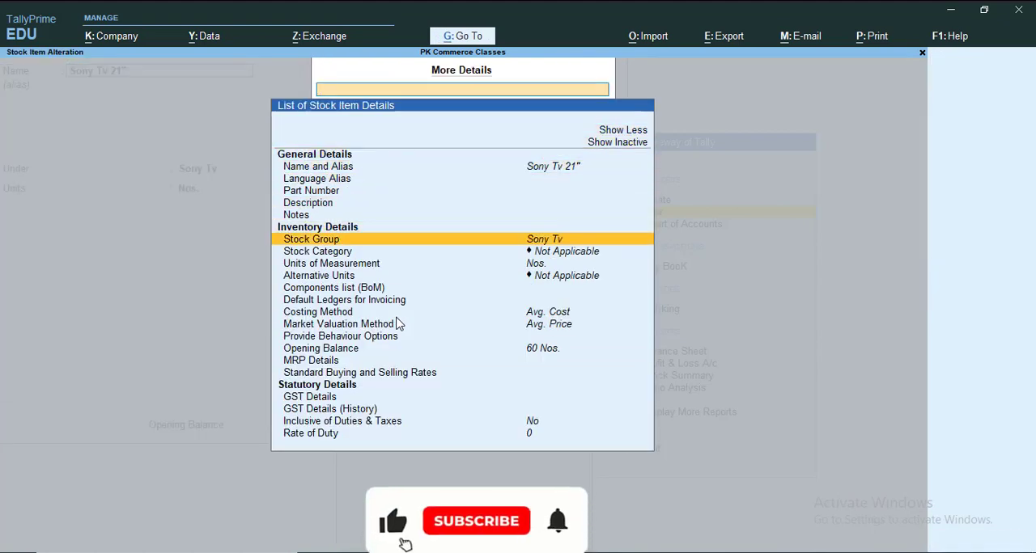
key(Up)
key(Return)
key(Down)
key(Down)
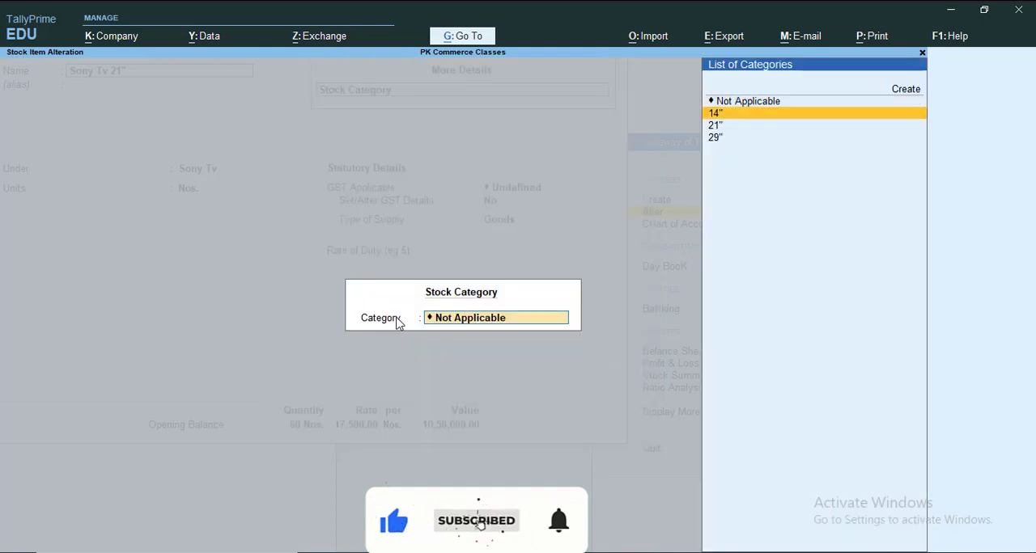
key(Return)
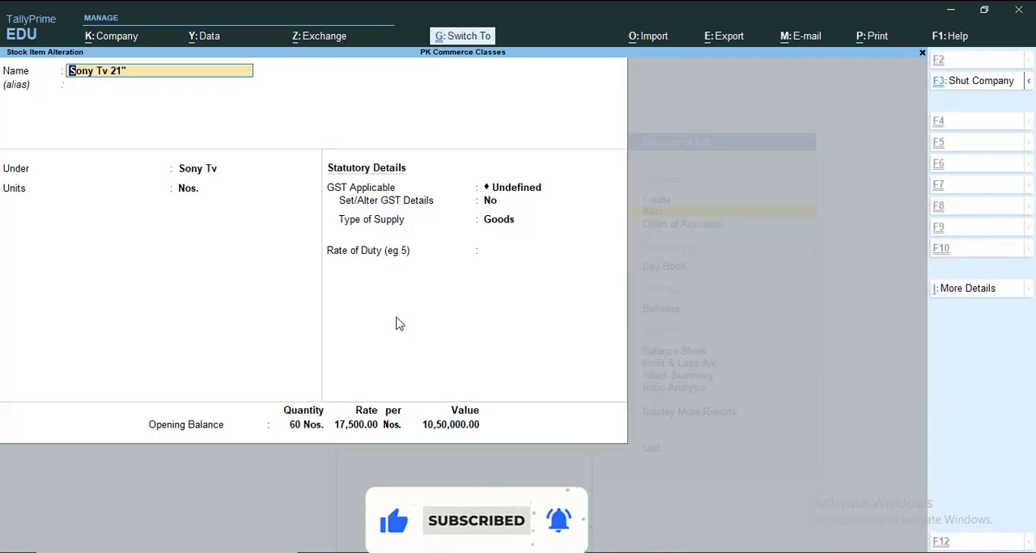
key(ctrl+a)
- Open the stock item Sony Tv 29" for alteration and expand its additional details to the full list
key(Return)
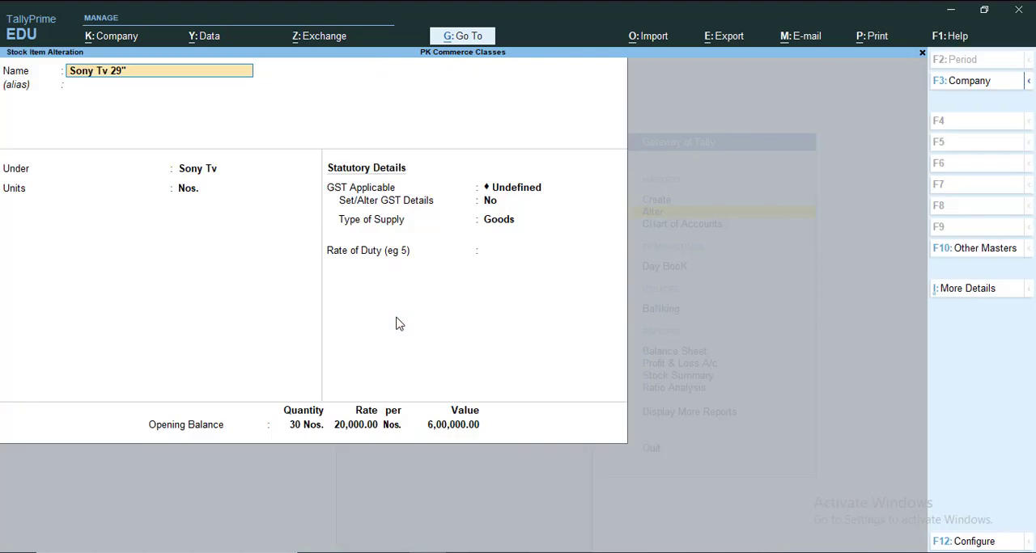
key(ctrl+i)
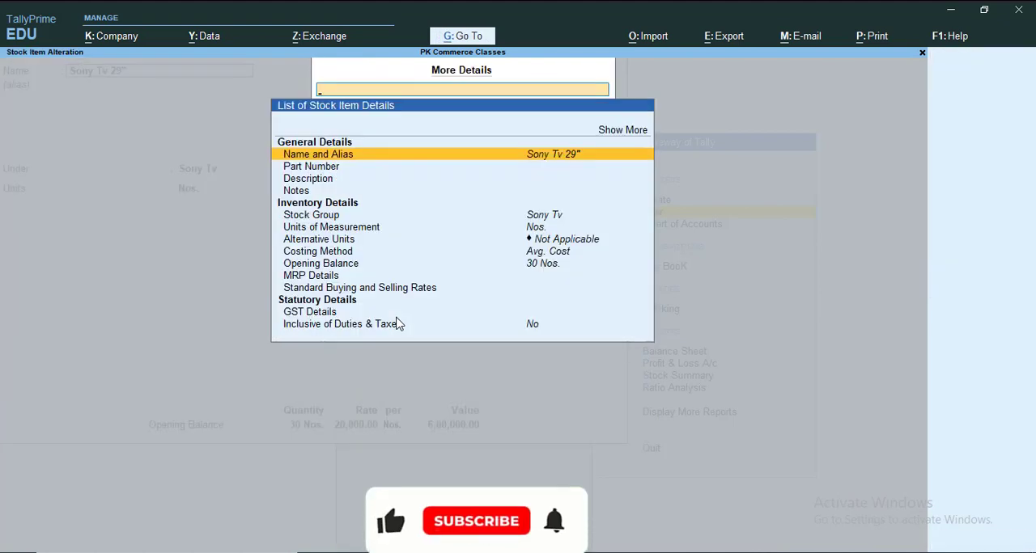
key(Up)
key(Up)
key(Return)
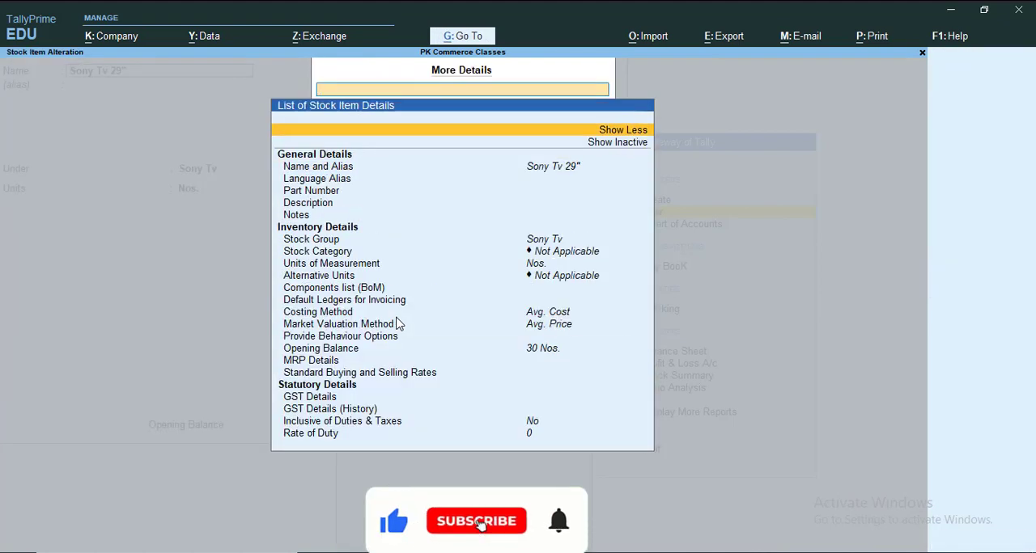
- Set the stock category of Sony Tv 29" to 29" and save the stock item
key(Down)
key(Down)
key(Down)
key(Down)
key(Down)
key(Down)
key(Down)
key(Down)
key(Down)
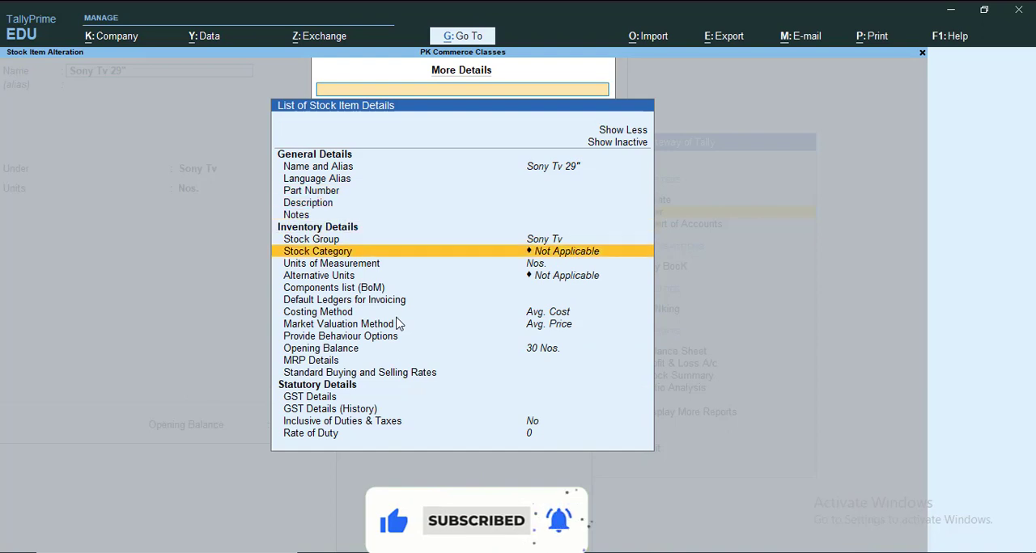
key(Return)
key(Down)
key(Down)
key(Down)
key(Return)
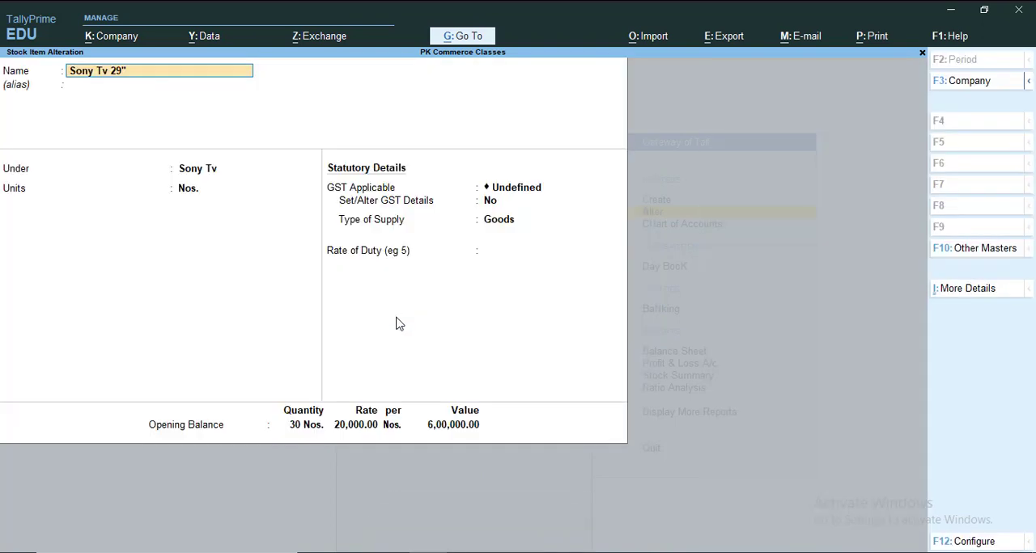
key(Escape)
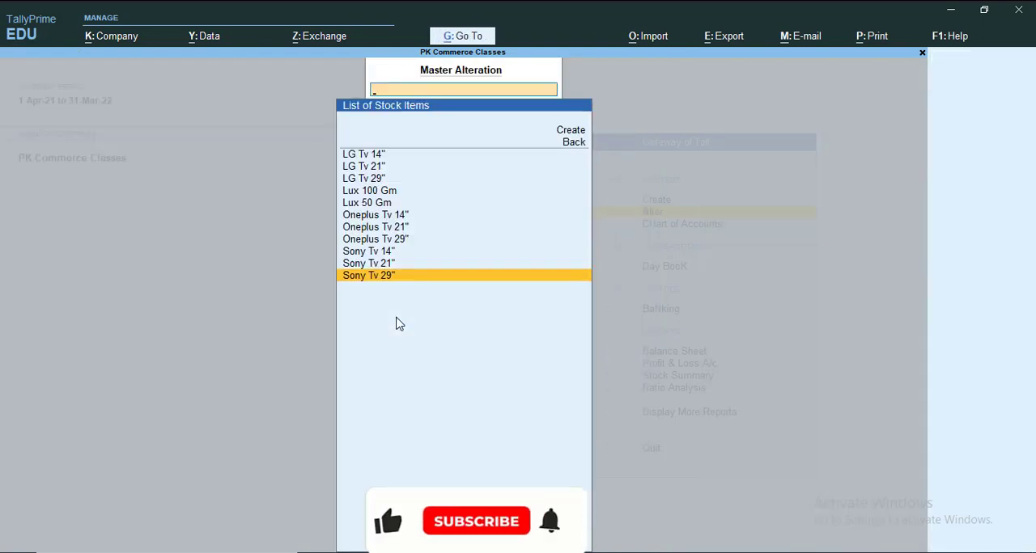
- Return to the Gateway of Tally and open the Stock Summary report with the Tv group expanded into its subgroups
key(Escape)
key(Escape)
key(Escape)
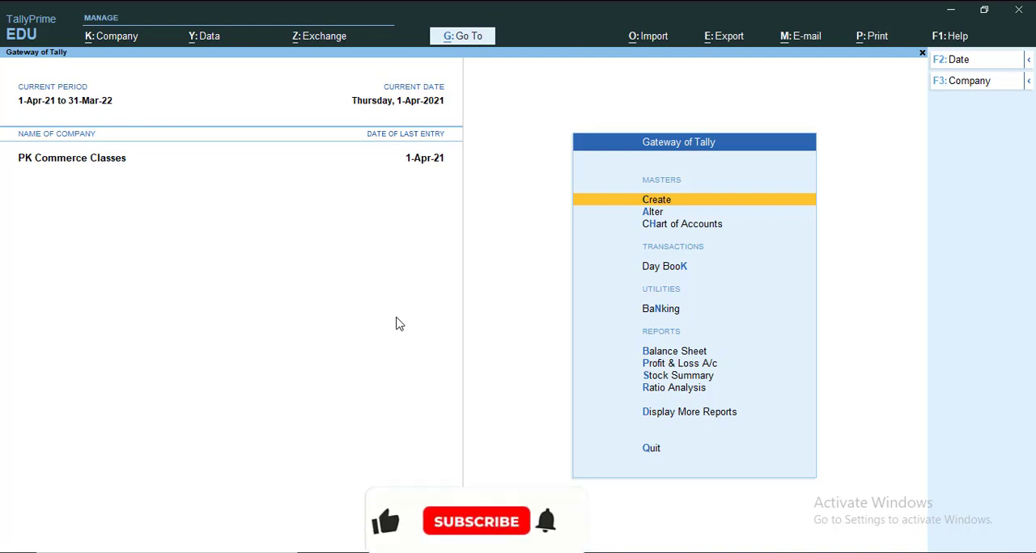
key(Down)
key(Down)
key(Down)
key(Down)
key(Down)
key(Down)
key(Down)
key(Down)
key(Down)
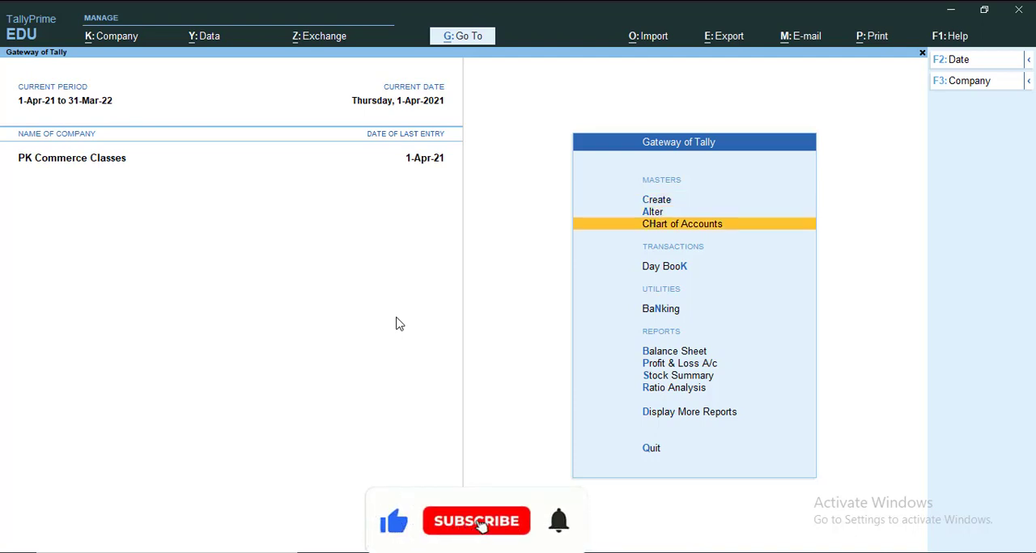
key(Up)
key(Up)
key(Return)
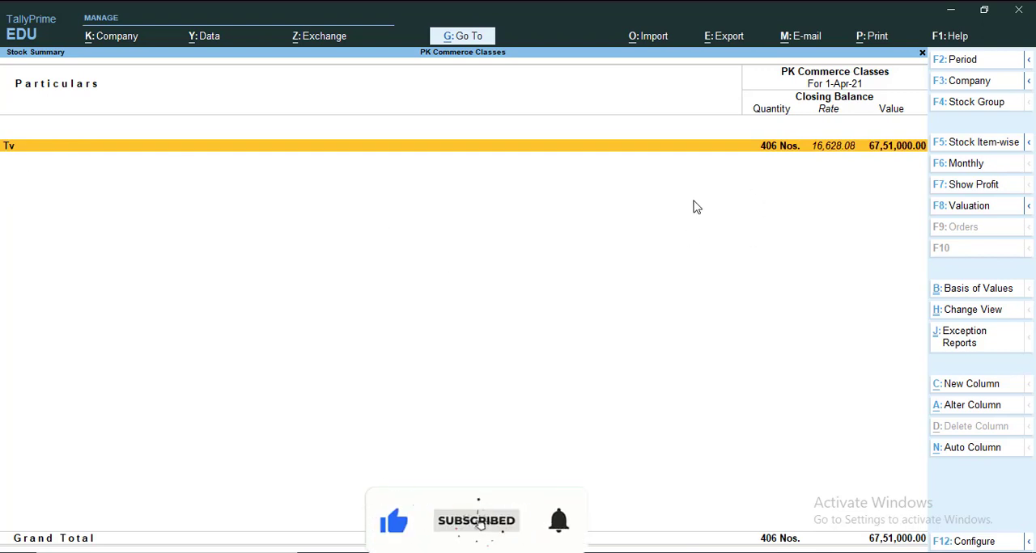
key(alt+F1)
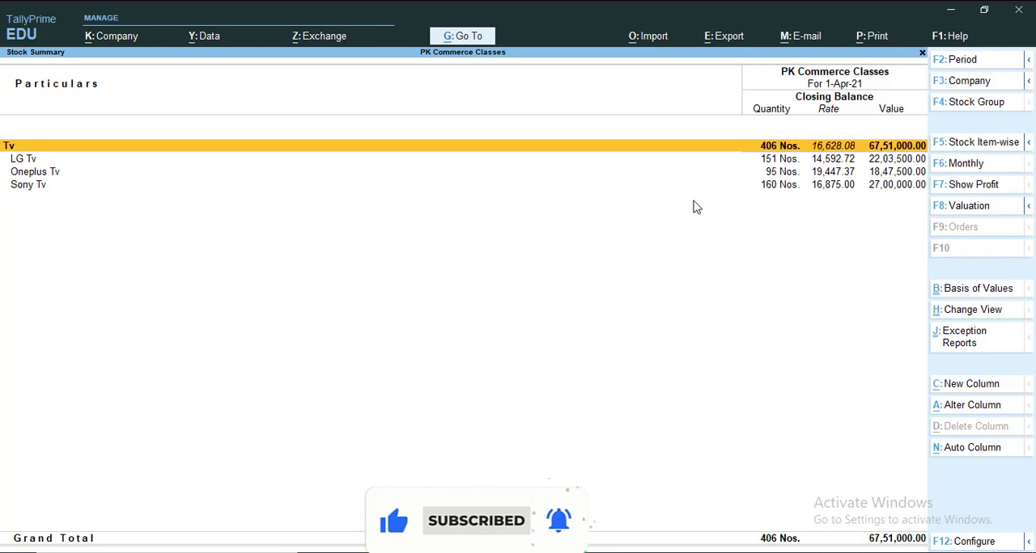
- Expand the LG Tv group in the Stock Summary to list its stock items
key(Down)
key(Down)
key(Down)
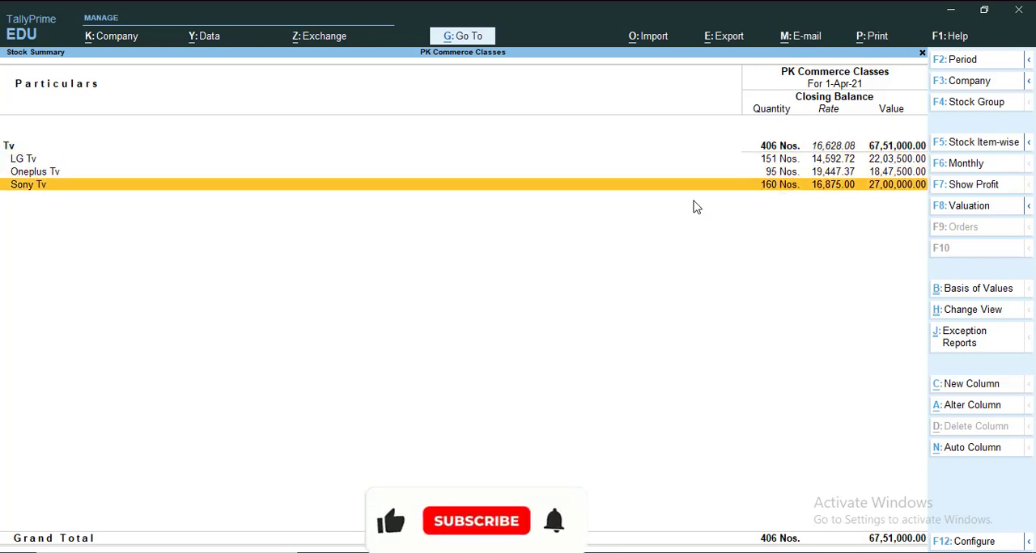
key(Up)
key(Up)
key(shift+Return)
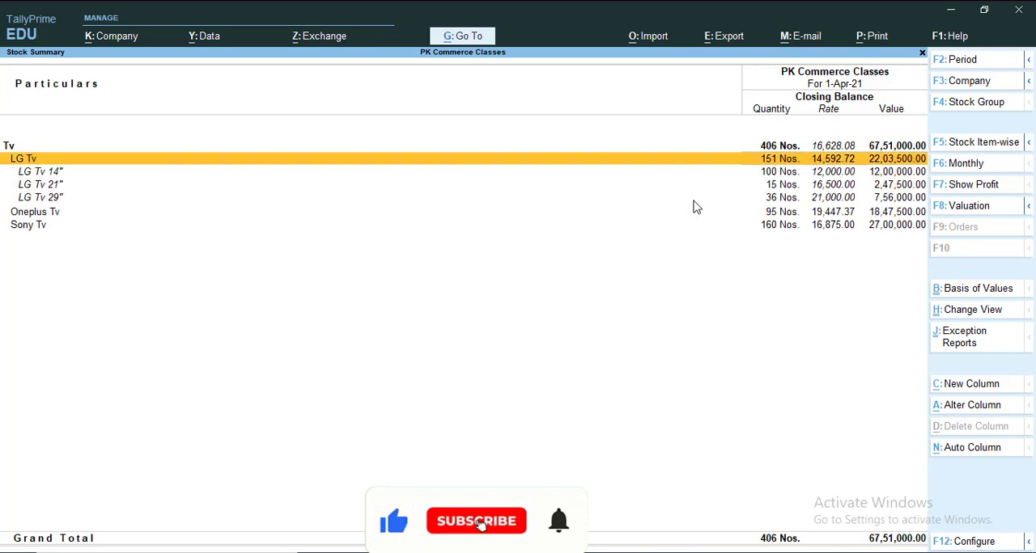
- Expand the Oneplus Tv and Sony Tv groups in the Stock Summary to list their stock items
key(Down)
key(Down)
key(Down)
key(Down)
key(shift+Return)
key(Down)
key(Down)
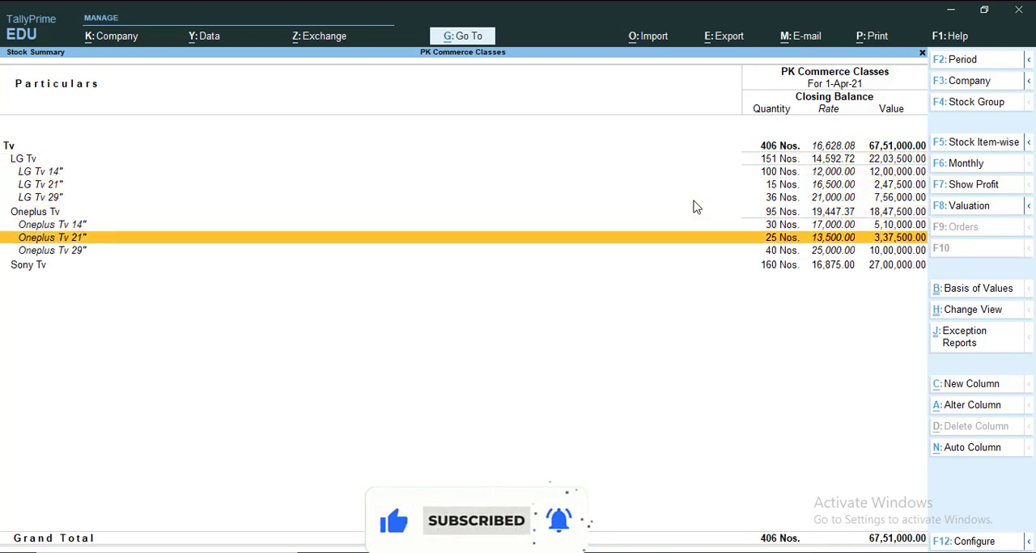
key(Down)
key(Down)
key(shift+Return)
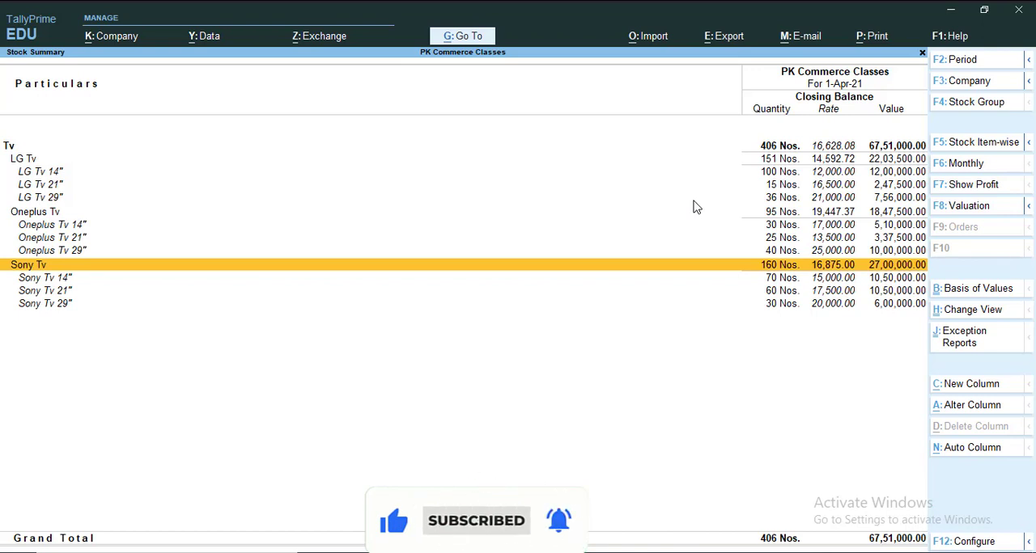
- Close the Stock Summary without quitting the program and open Display More Reports from the Gateway of Tally
key(Escape)
key(Escape)
key(n)
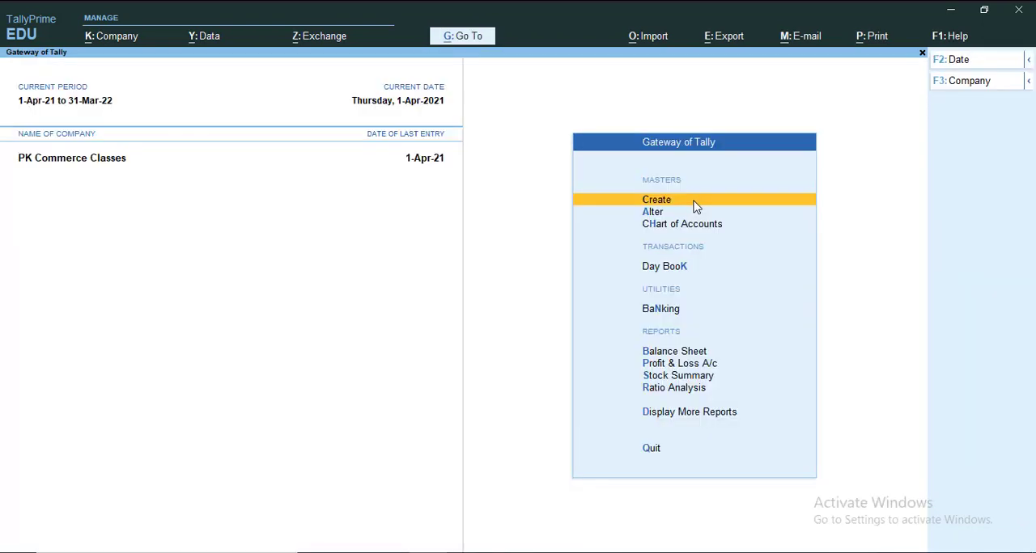
key(Up)
key(Up)
key(Up)
key(Down)
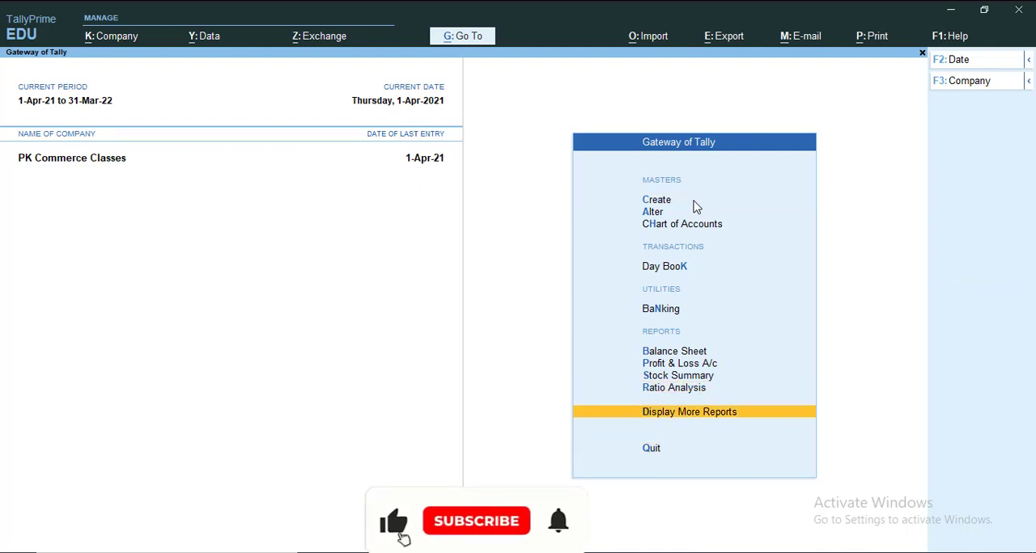
key(Return)
- Check the reports offered under Inventory Books and Statements of Inventory for the one on stock categories
key(Down)
key(Down)
key(Down)
key(Down)
key(Down)
key(Down)
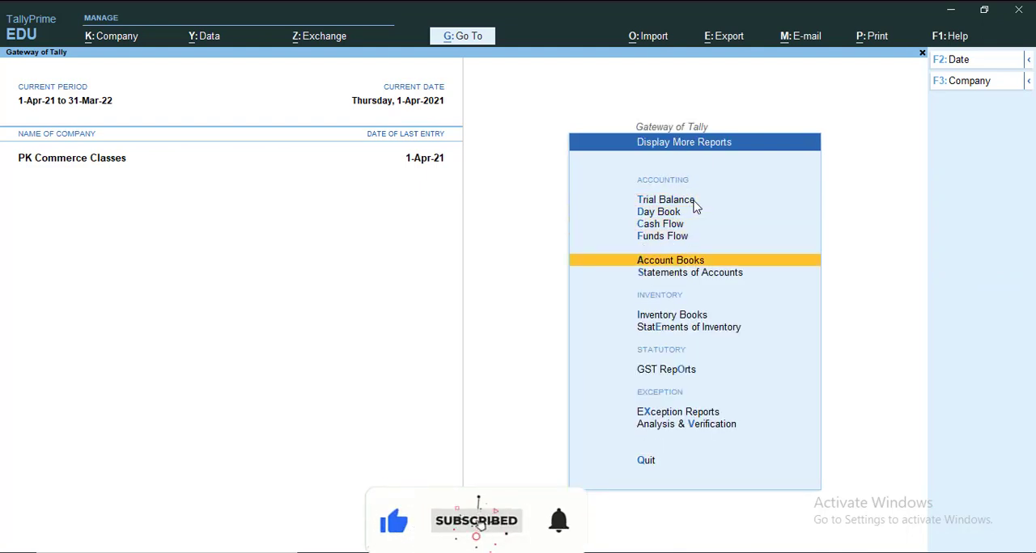
key(Down)
key(Up)
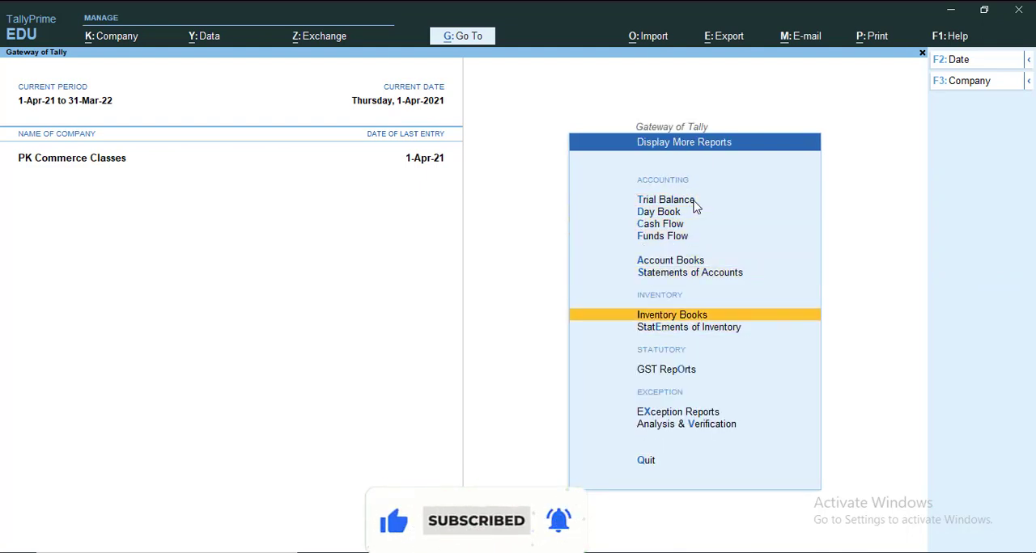
key(Return)
key(Escape)
key(Down)
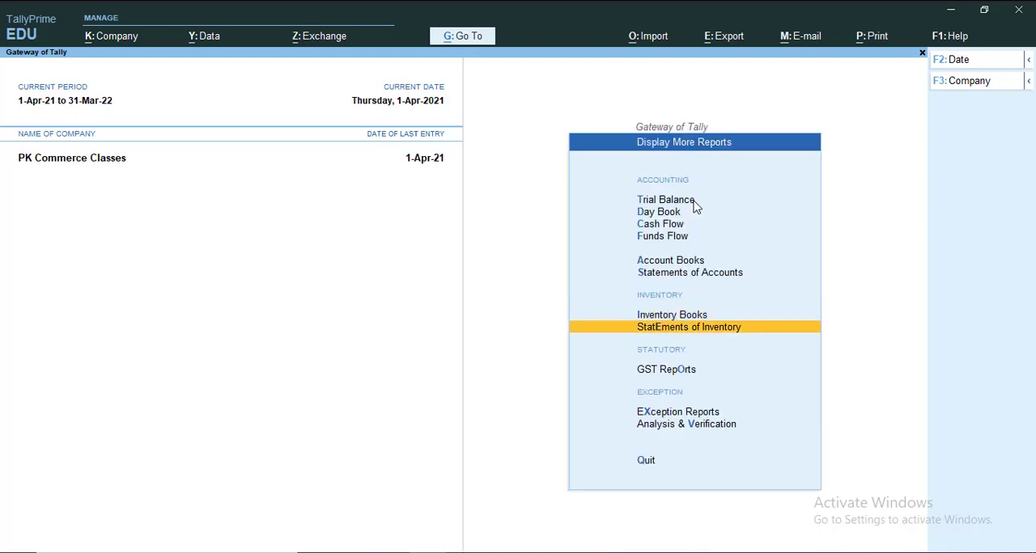
key(Return)
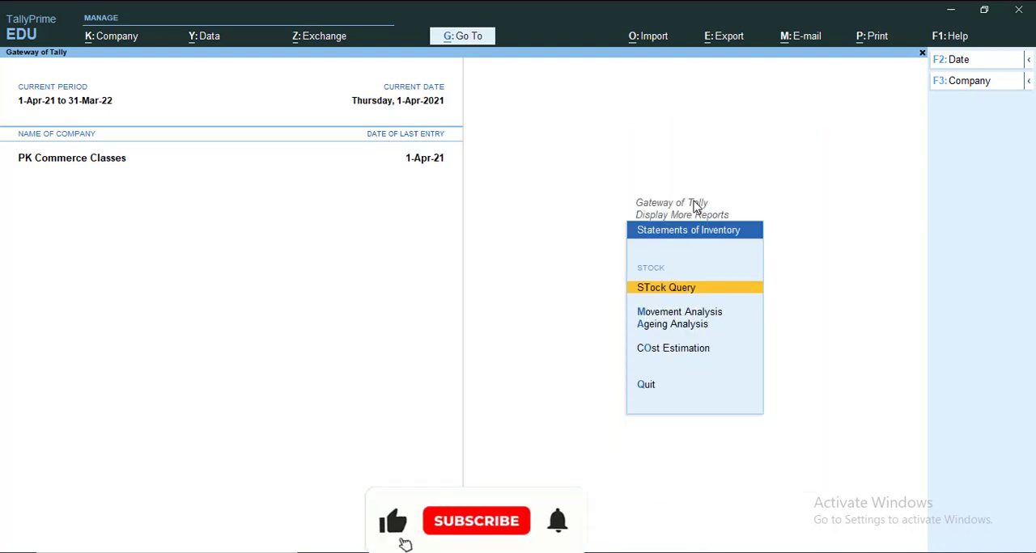
key(Escape)
key(Up)
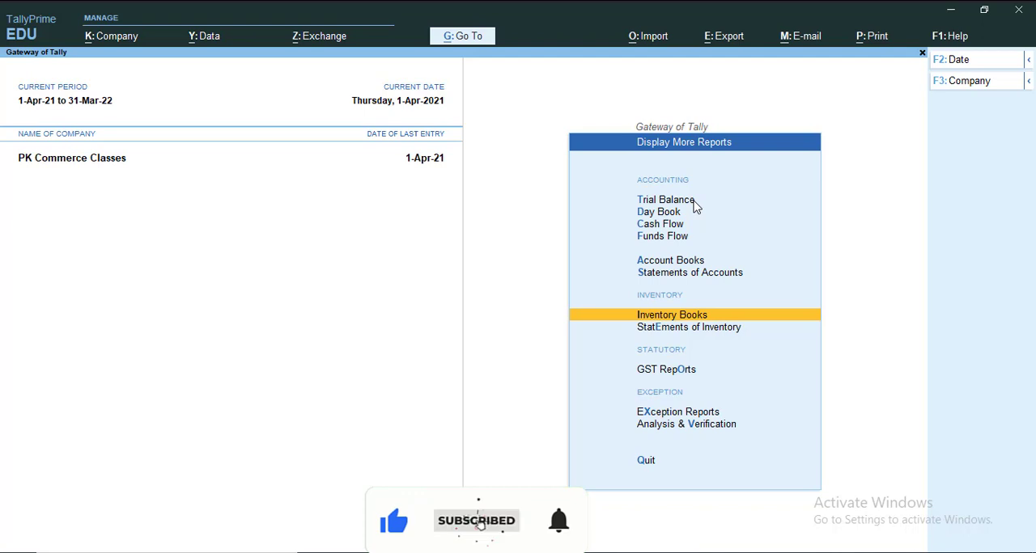
key(Return)
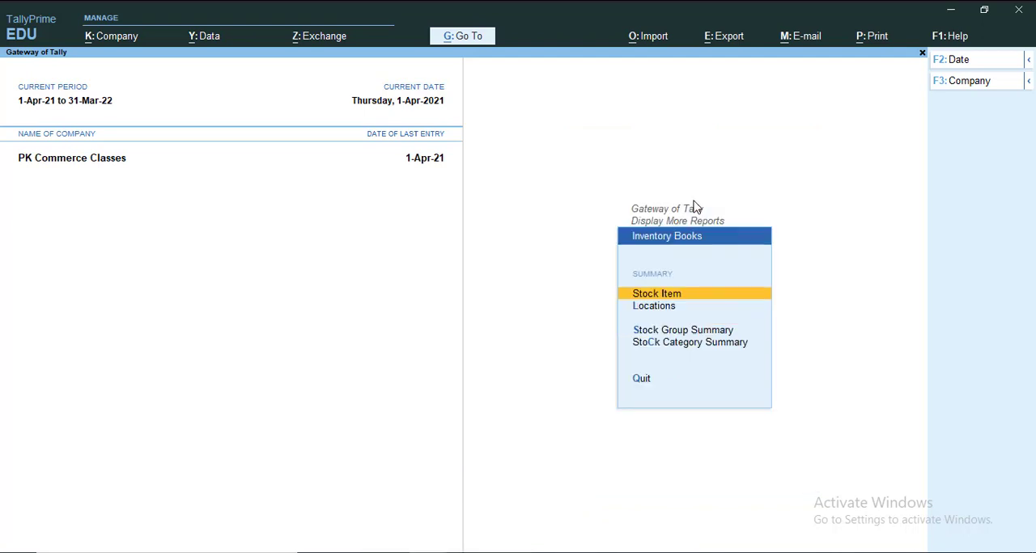
key(Escape)
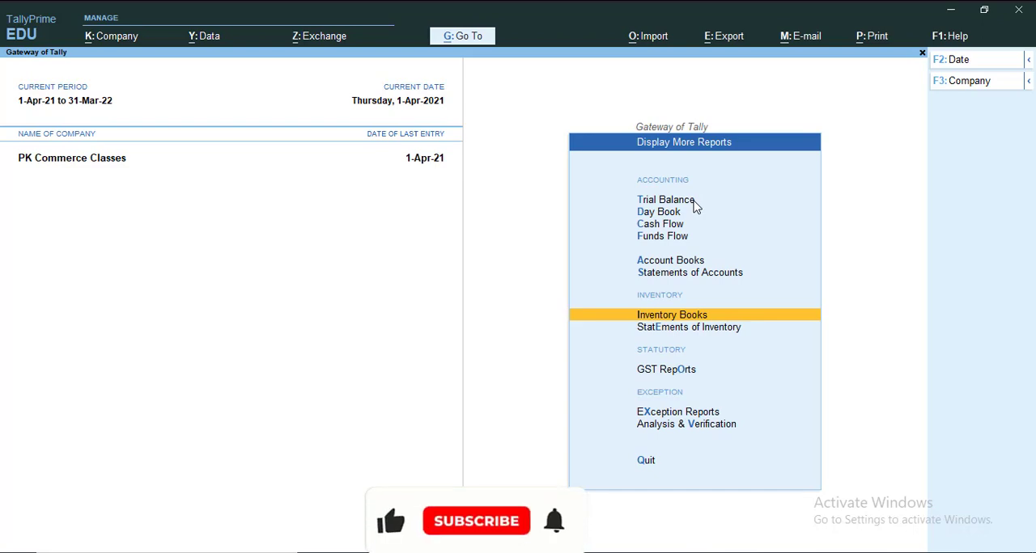
- Switch to Tally.ERP 9, leave the LG Tv 14" alteration screen and return to the Gateway of Tally
key(alt+Tab)
key(Tab)
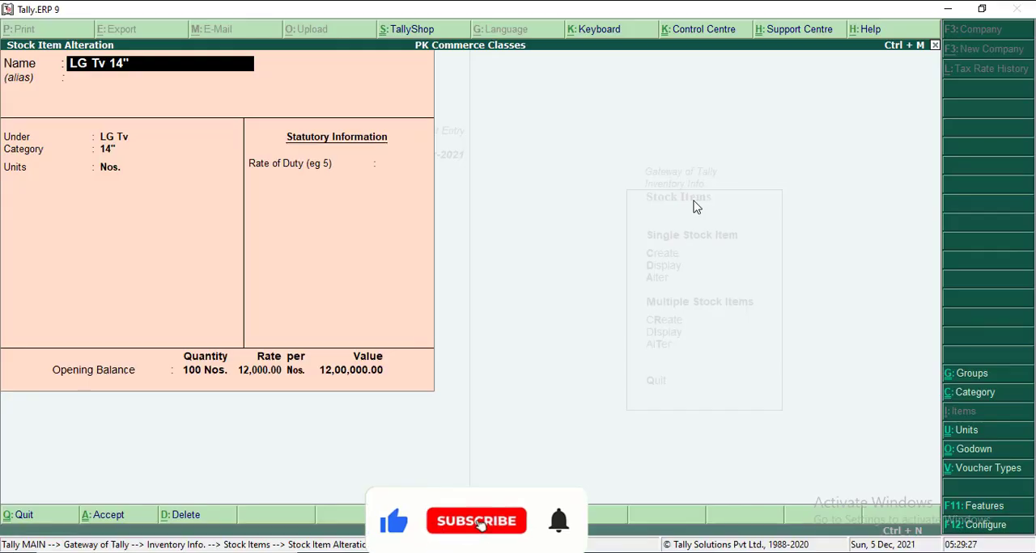
key(Escape)
key(y)
key(Escape)
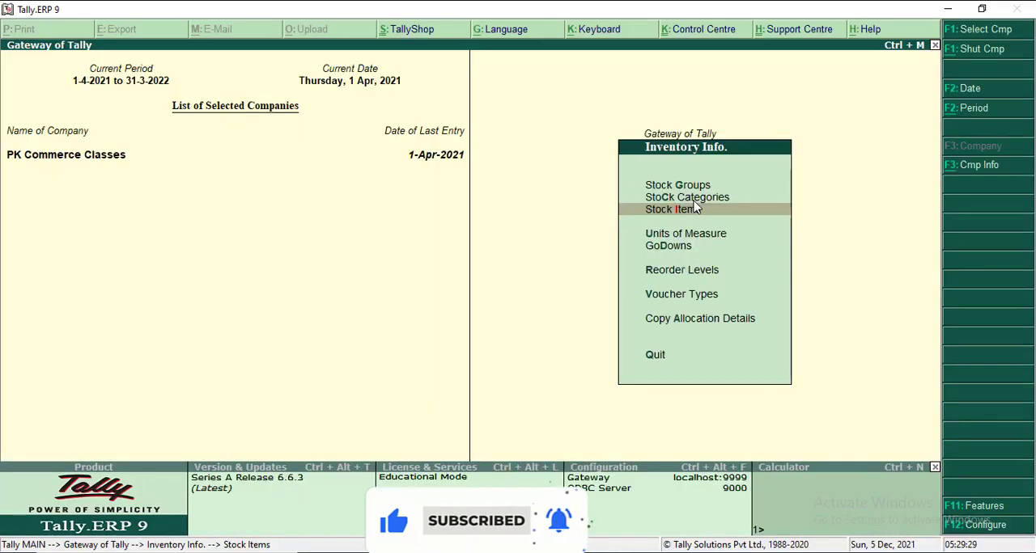
key(Escape)
key(Down)
key(Down)
key(Down)
key(Down)
key(Down)
key(Down)
key(Down)
key(Down)
key(Down)
key(Down)
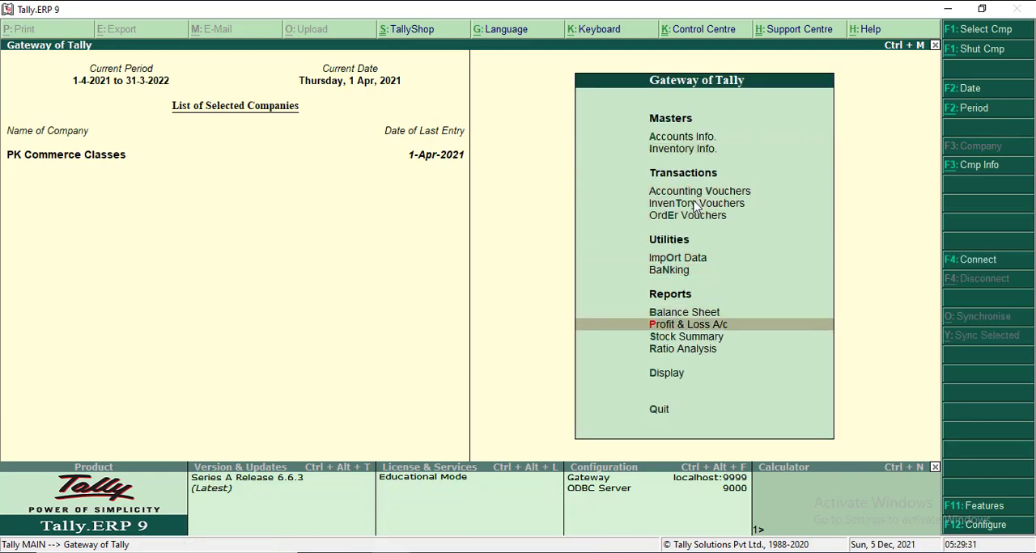
- Open Statements of Inventory from the Display Menu and locate the Categories report
key(Return)
key(Down)
key(Down)
key(Down)
key(Down)
key(Down)
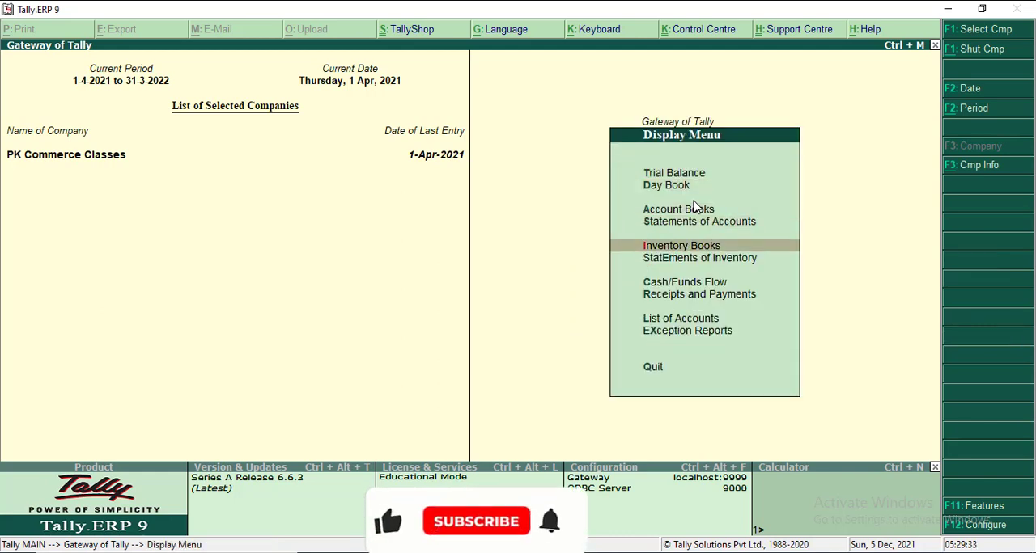
key(Return)
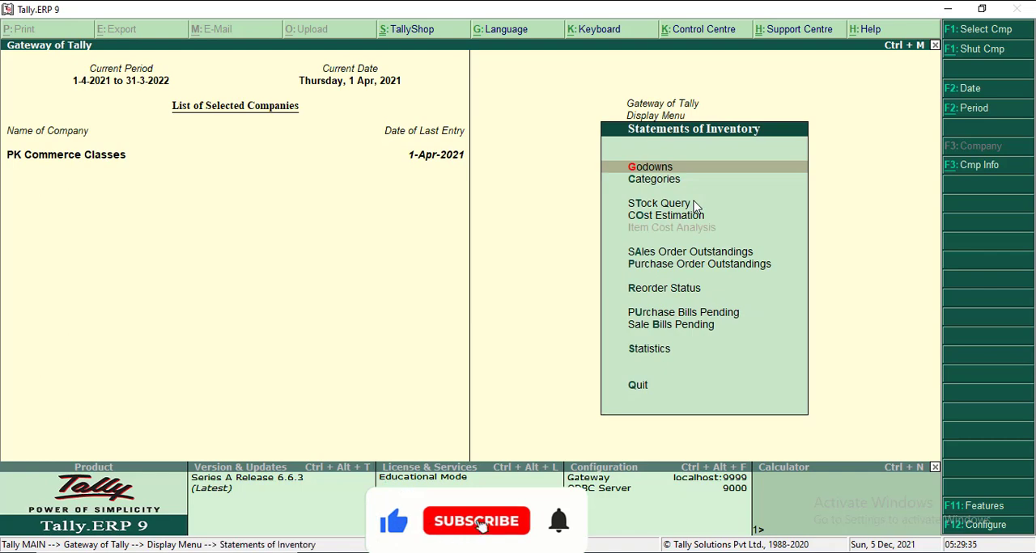
key(Down)
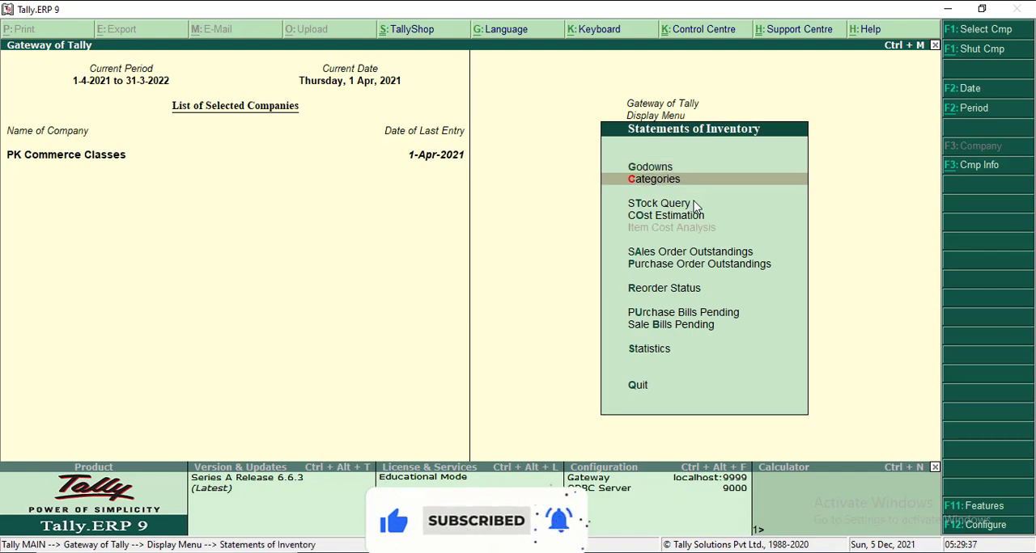
- Restart from the Gateway of Tally and open the Categories report under Statements of Inventory up to its category selection
key(Escape)
key(Escape)
key(Return)
key(Down)
key(Down)
key(Down)
key(Down)
key(Down)
key(Return)
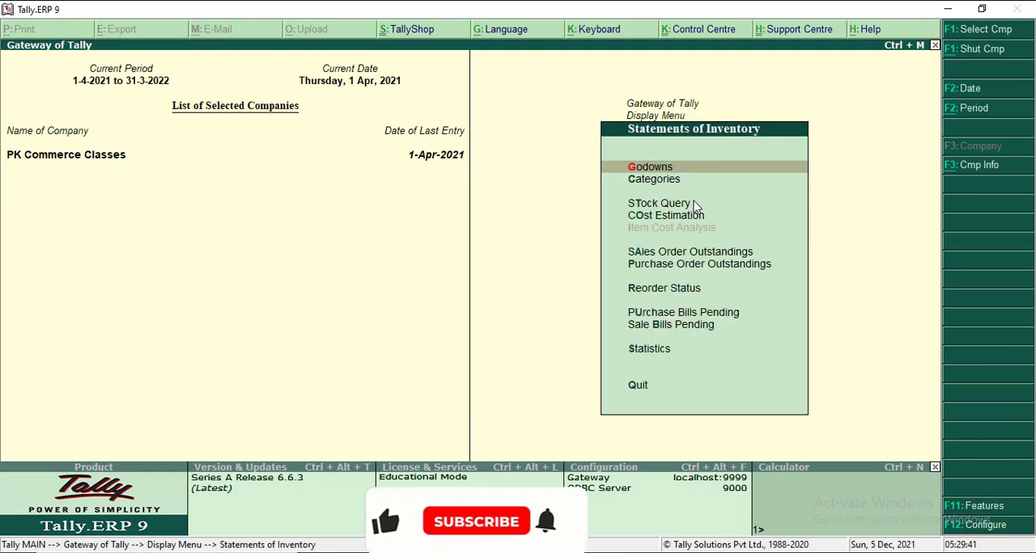
key(Down)
key(Return)
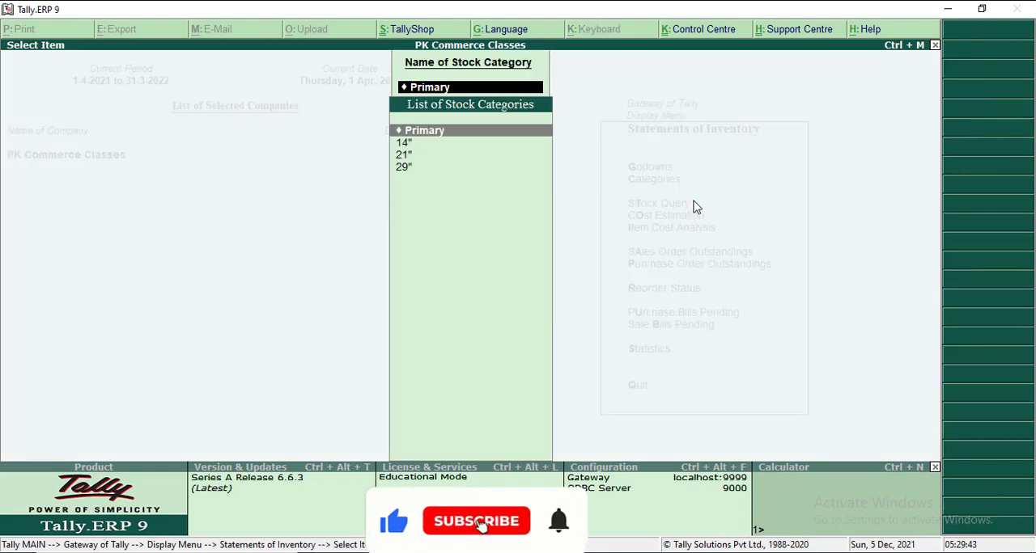
- View the Primary stock category, go back to the category selection and switch to TallyPrime
key(Return)
key(Escape)
key(Return)
key(alt+Tab)
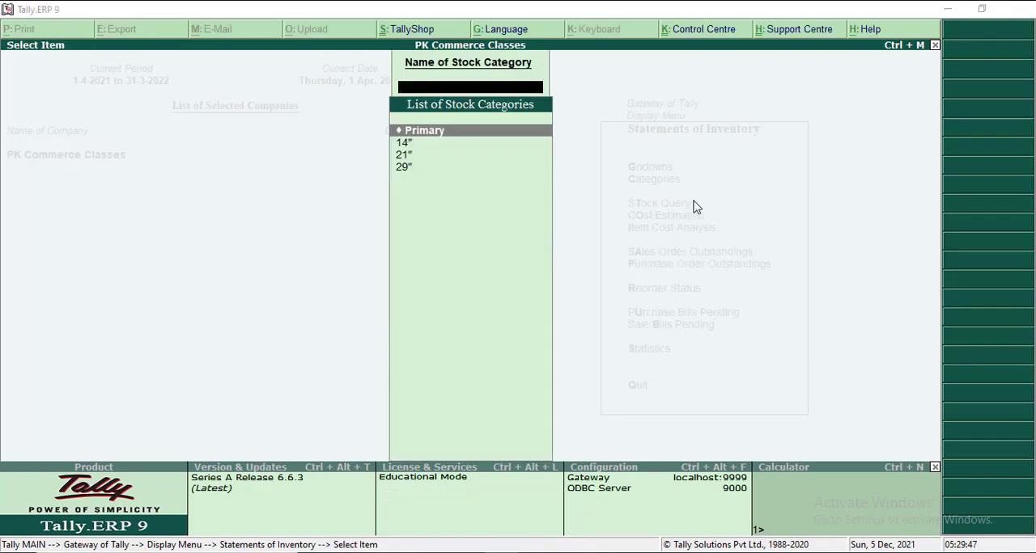
- Switch to TallyPrime and return from Display More Reports to the Gateway of Tally
key(alt+Tab)
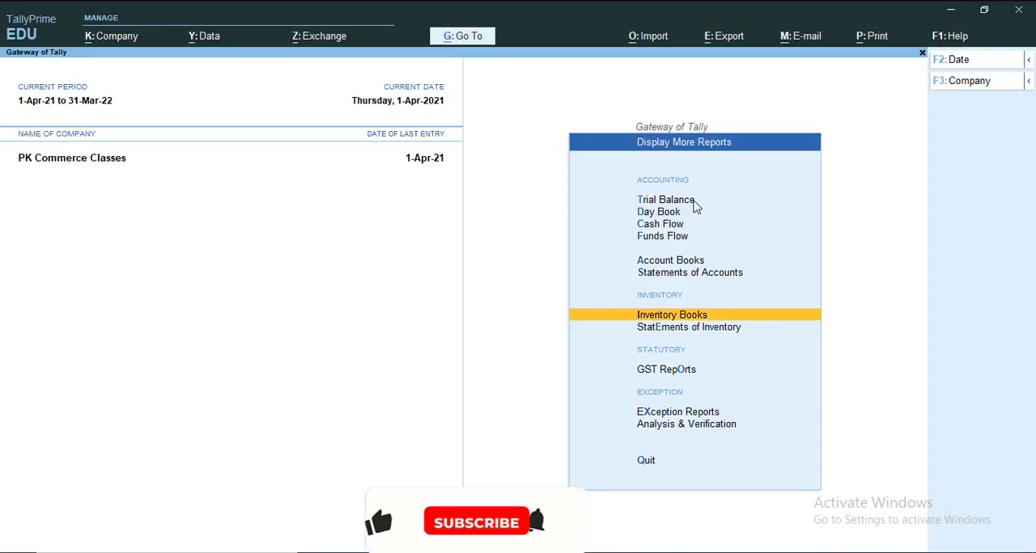
key(Down)
key(Escape)
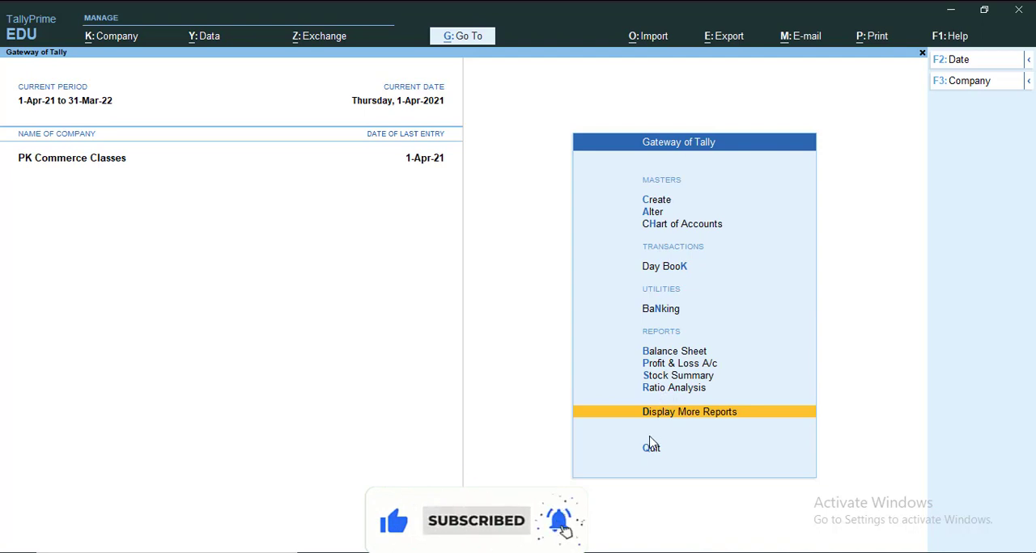
- Open the Stock Category Summary from Inventory Books under Display More Reports, up to its category selection
key(Return)
key(Down)
key(Down)
key(Down)
key(Down)
key(Down)
key(Down)
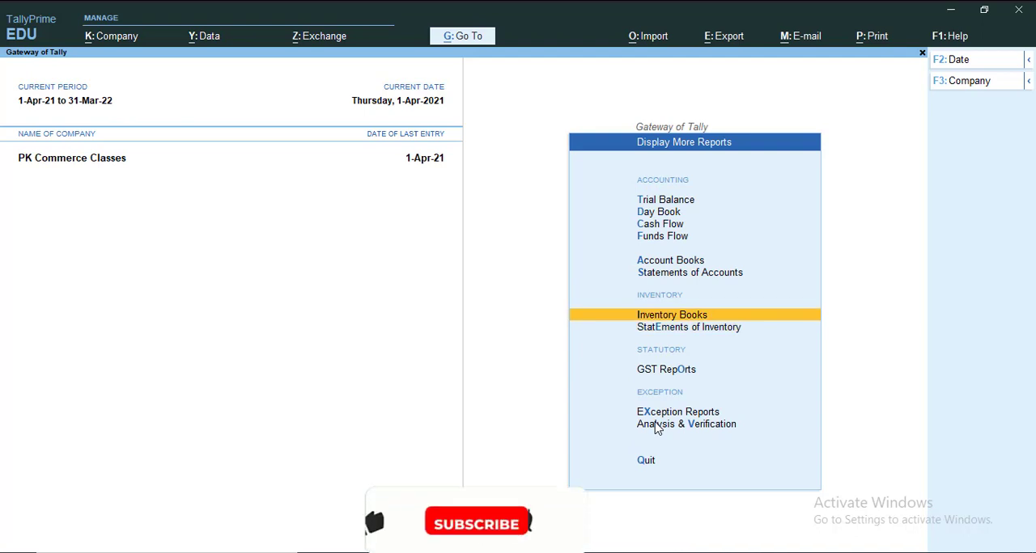
key(Return)
key(Down)
key(Down)
key(Down)
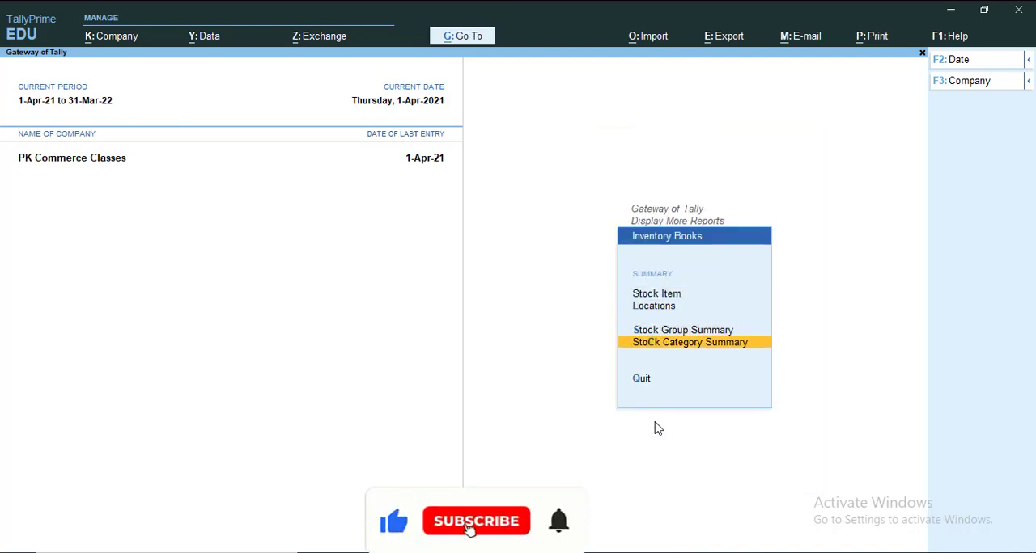
click(684, 349)
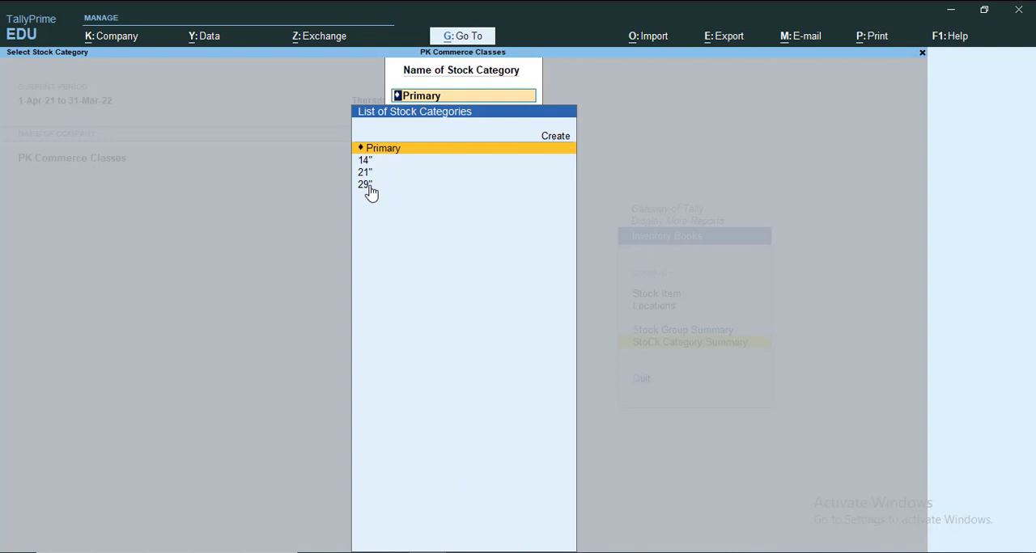
- View the stock summary for the Primary category in detailed form, with the items listed under each category
key(Down)
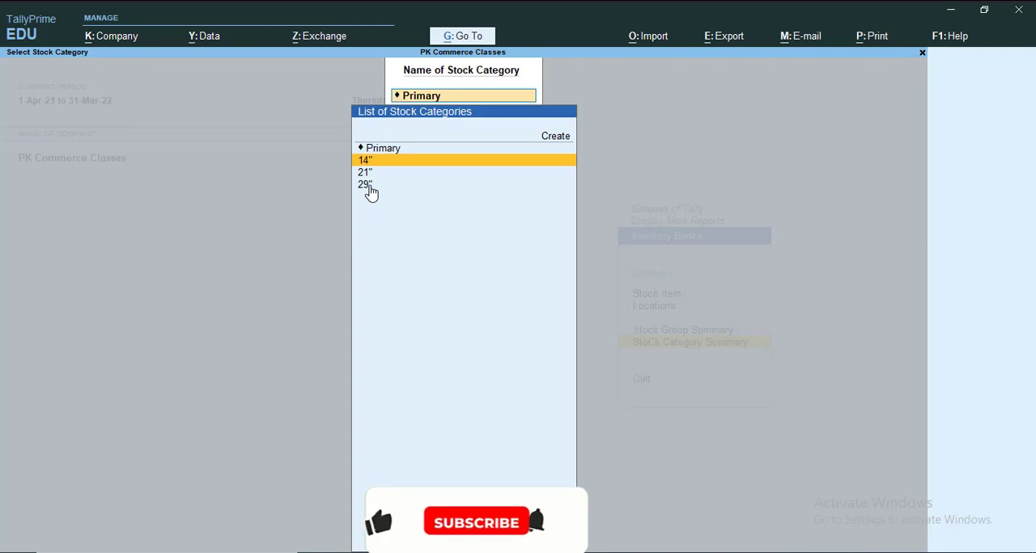
key(Up)
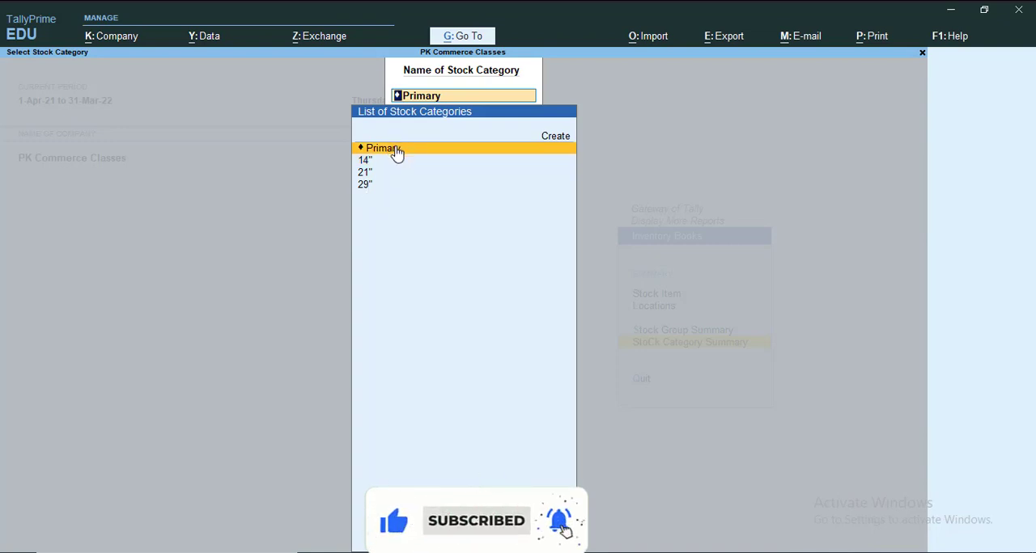
click(397, 153)
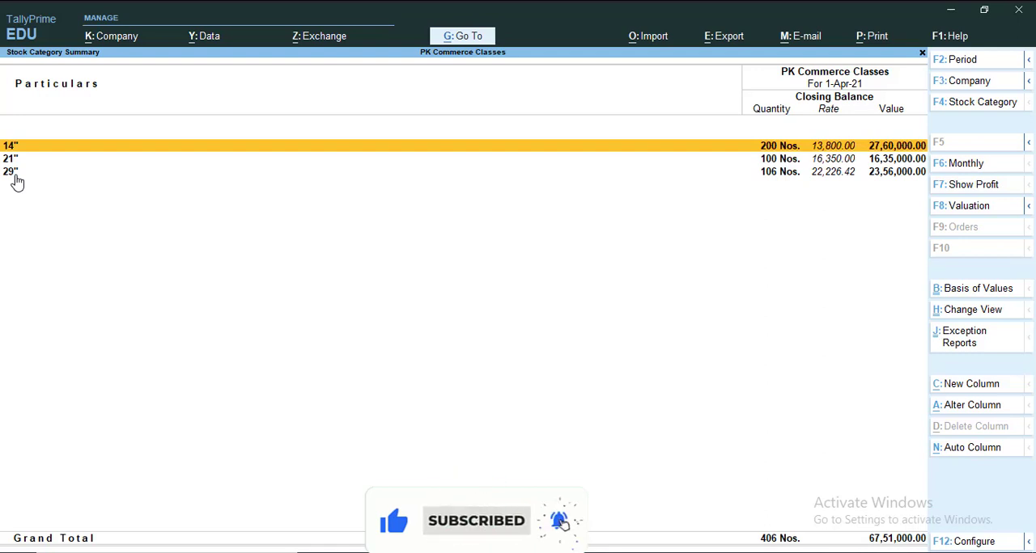
key(alt+F5)
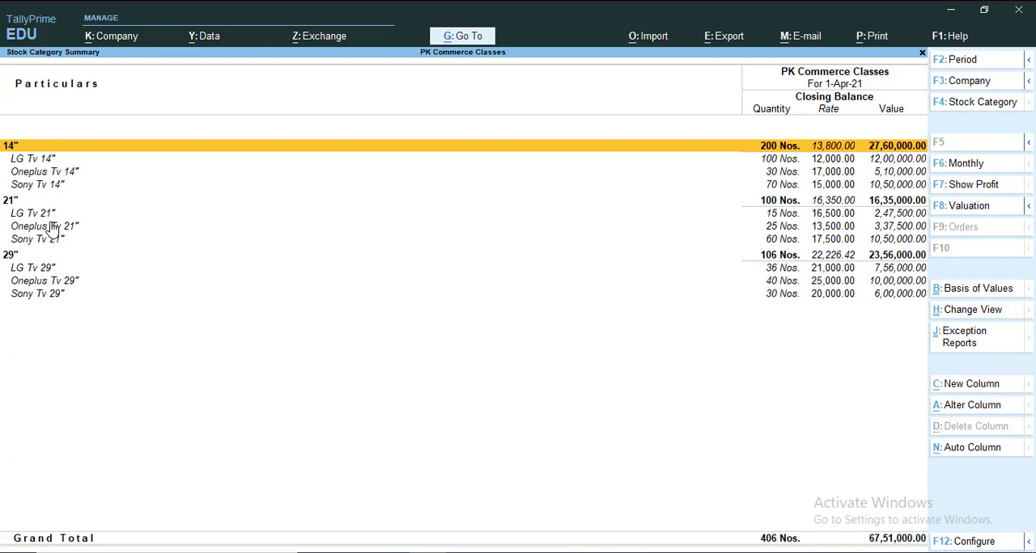
- Switch to Tally.ERP 9, leave the category selection for the Gateway of Tally, and switch back to TallyPrime
key(alt+Tab)
key(Tab)
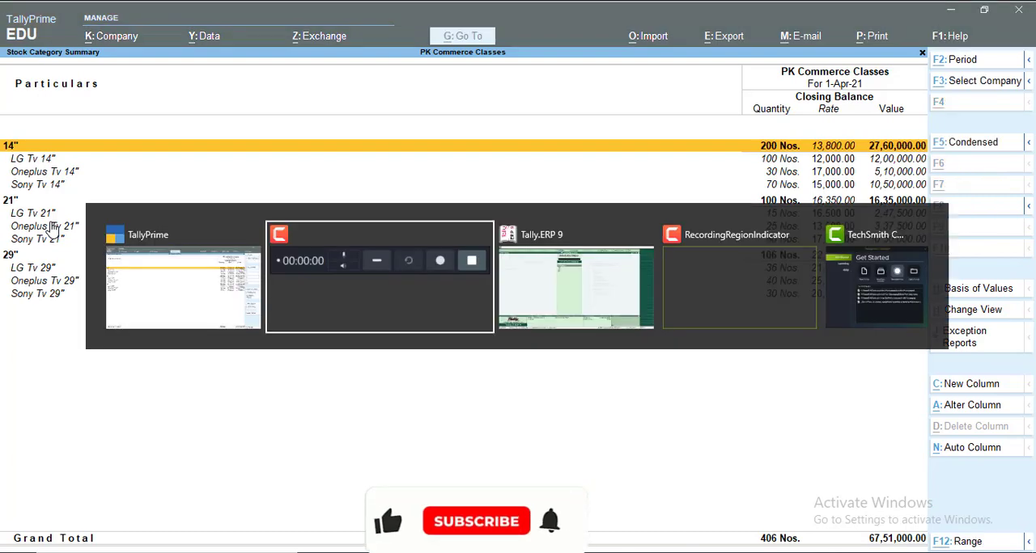
key(Escape)
key(Escape)
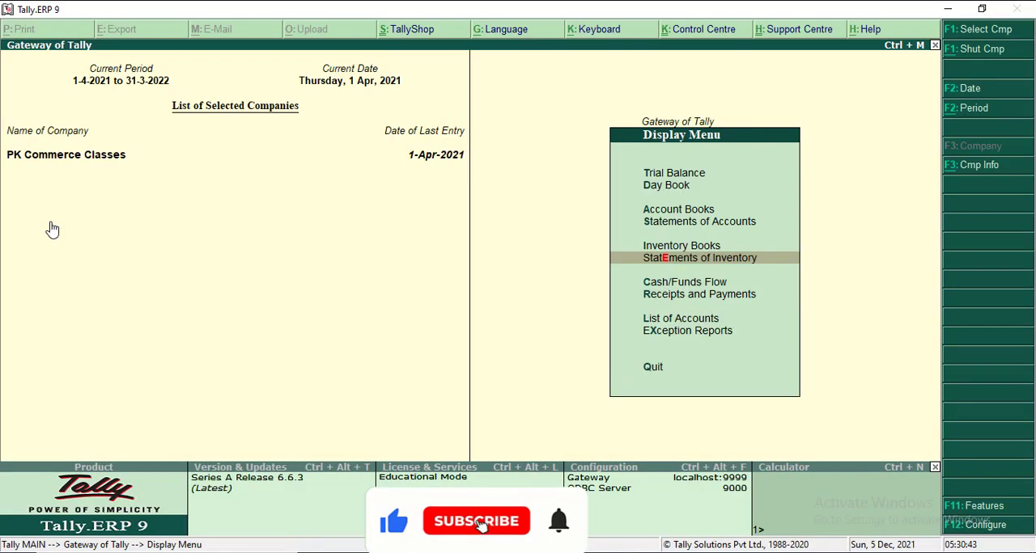
key(Escape)
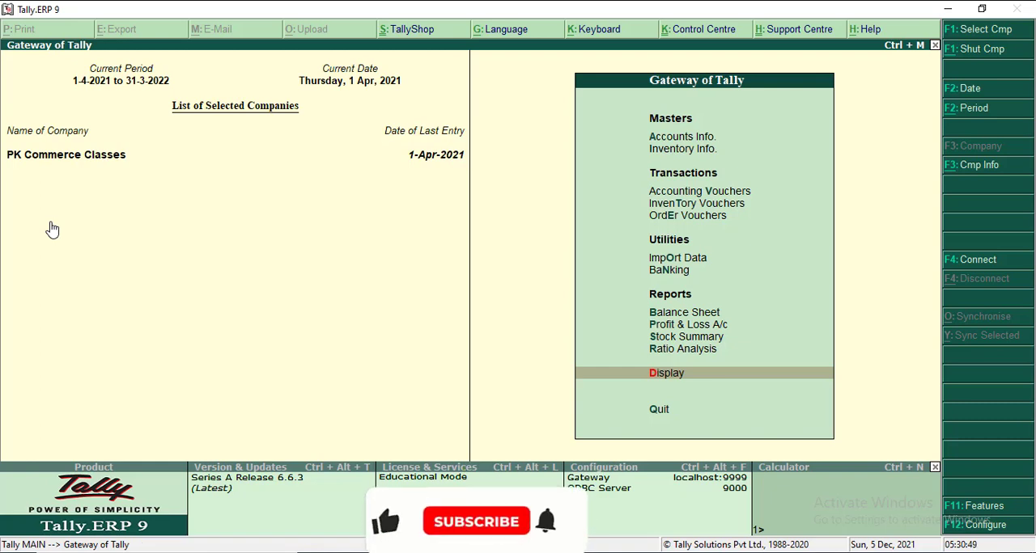
key(alt+Tab)
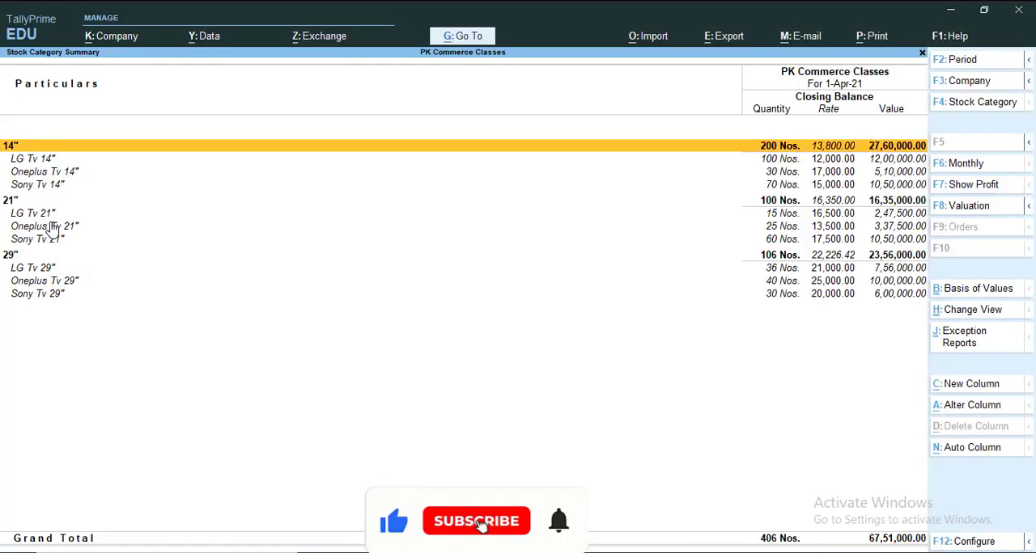